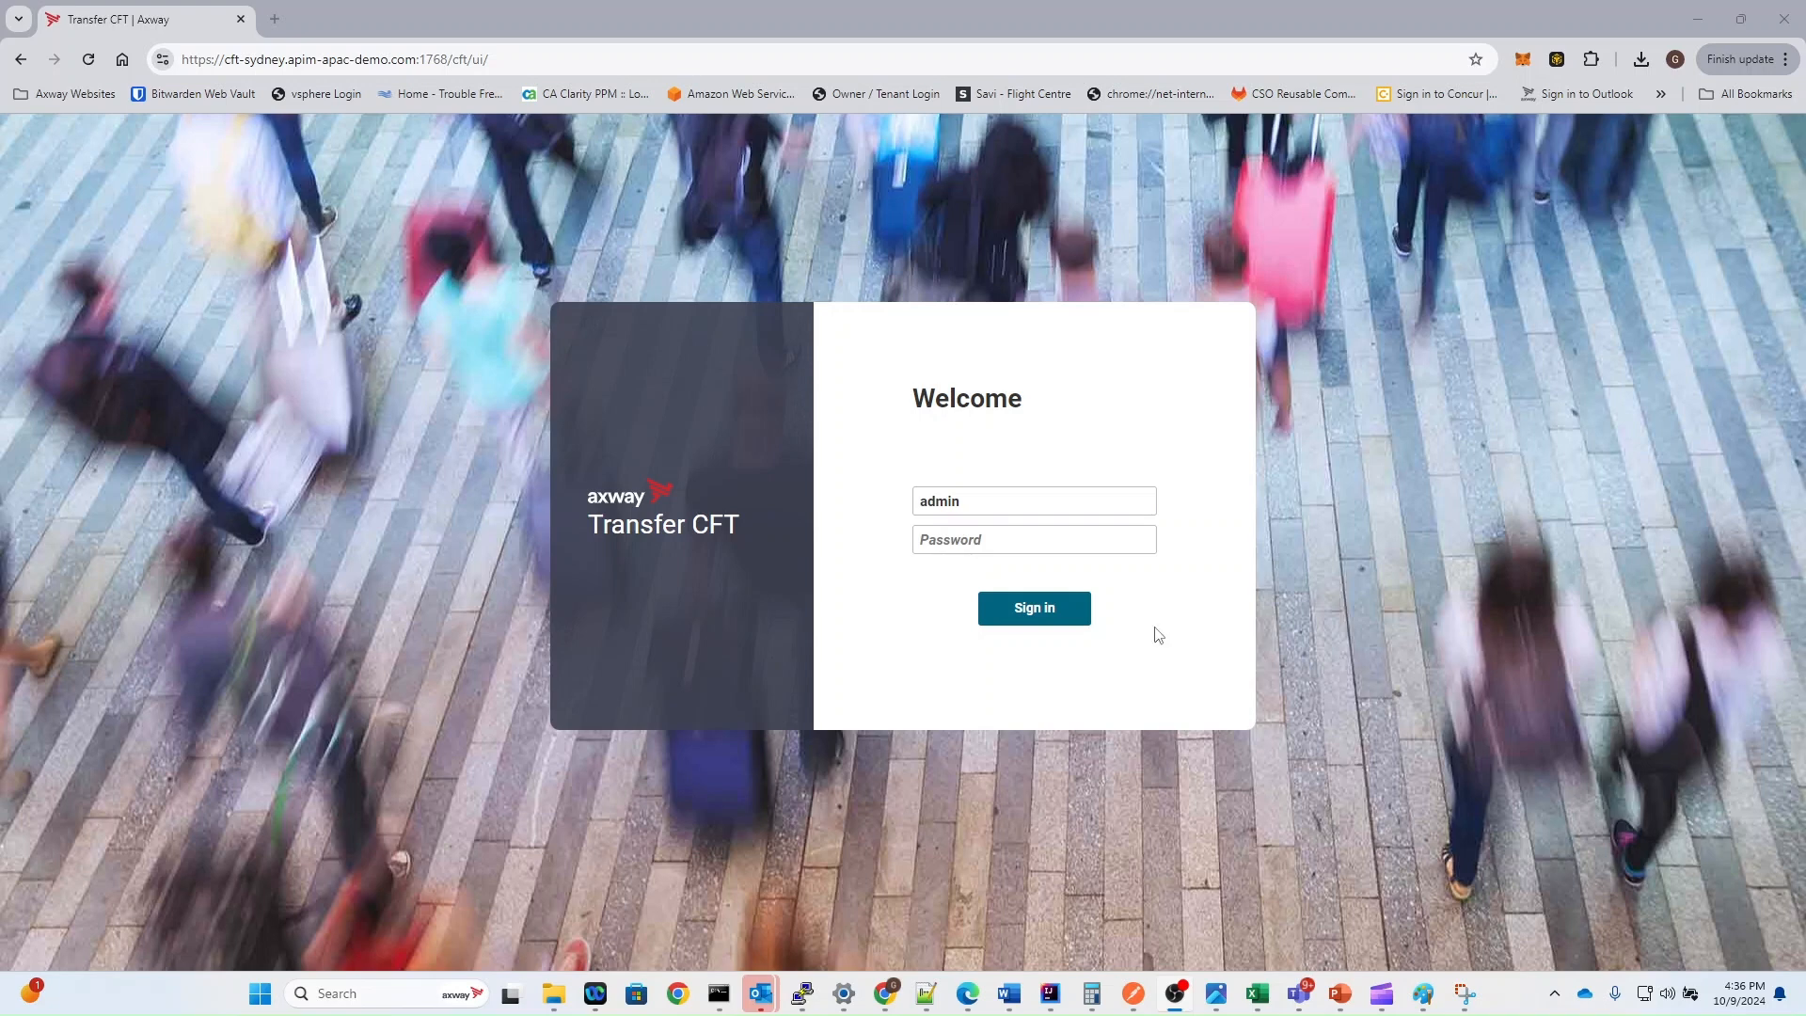
Step: Enter the account password and sign in to Transfer CFT as admin
left_click(980, 532)
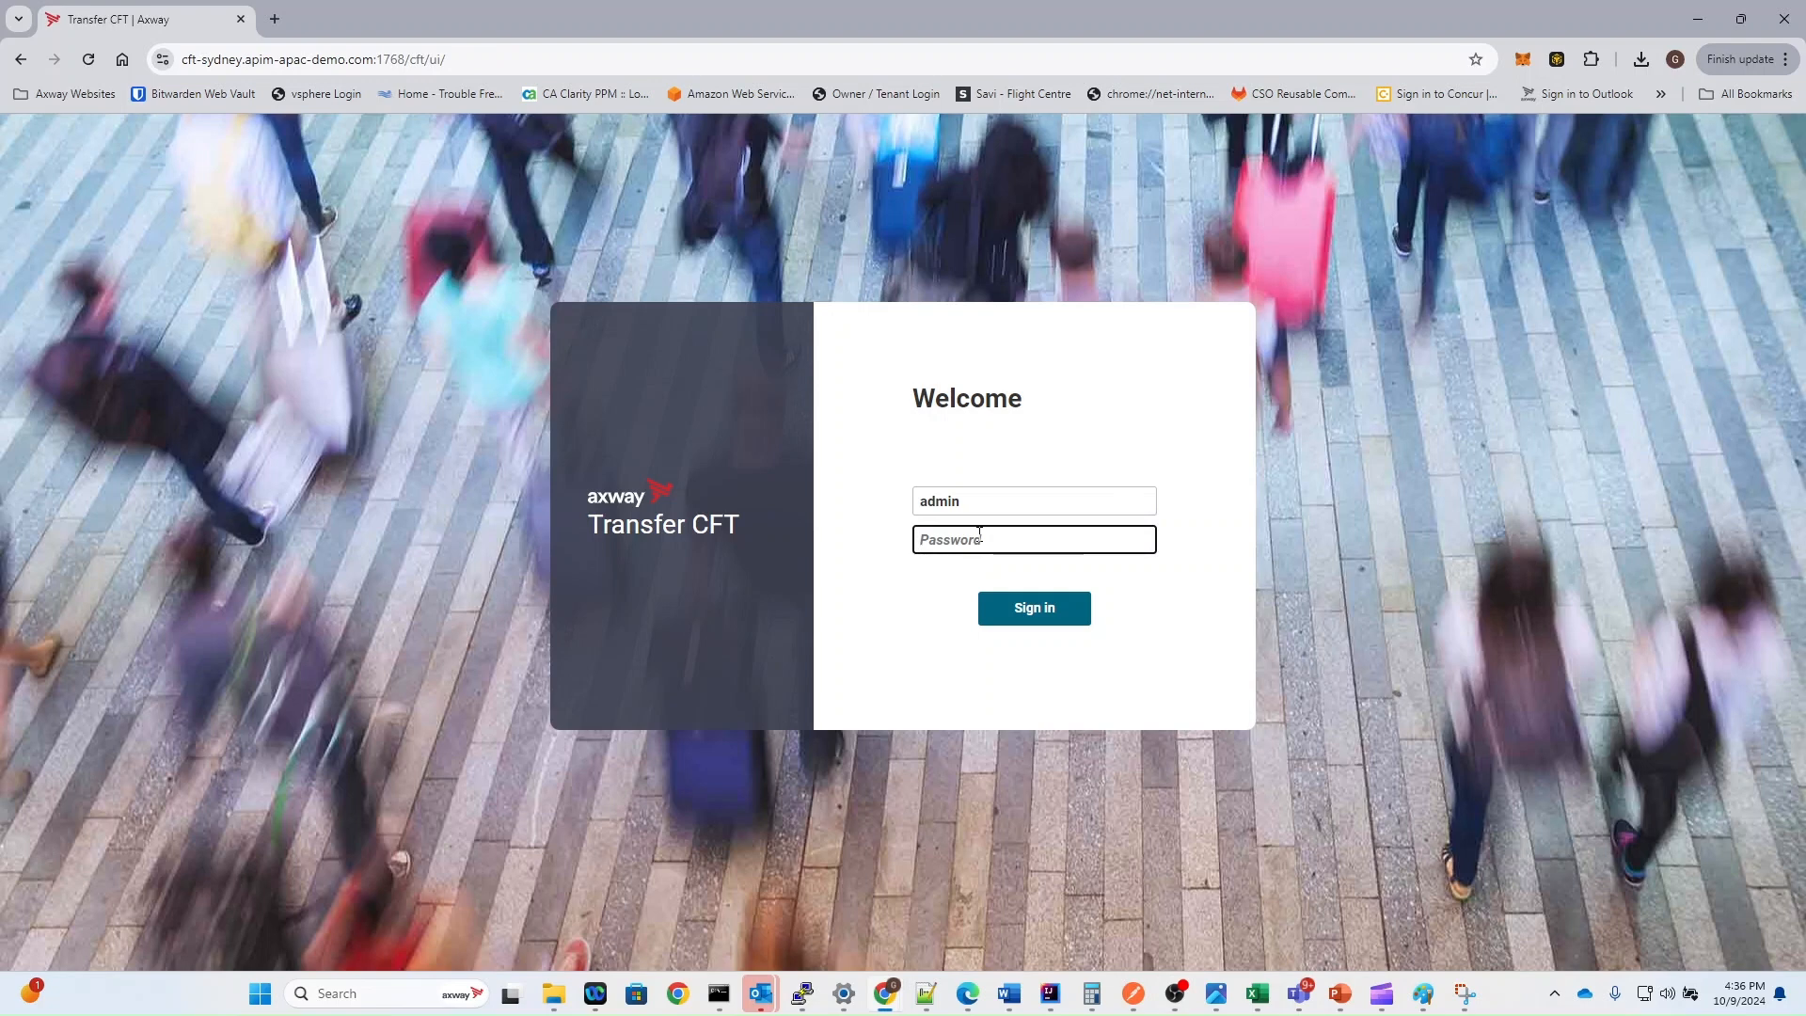
type("*")
key("Return")
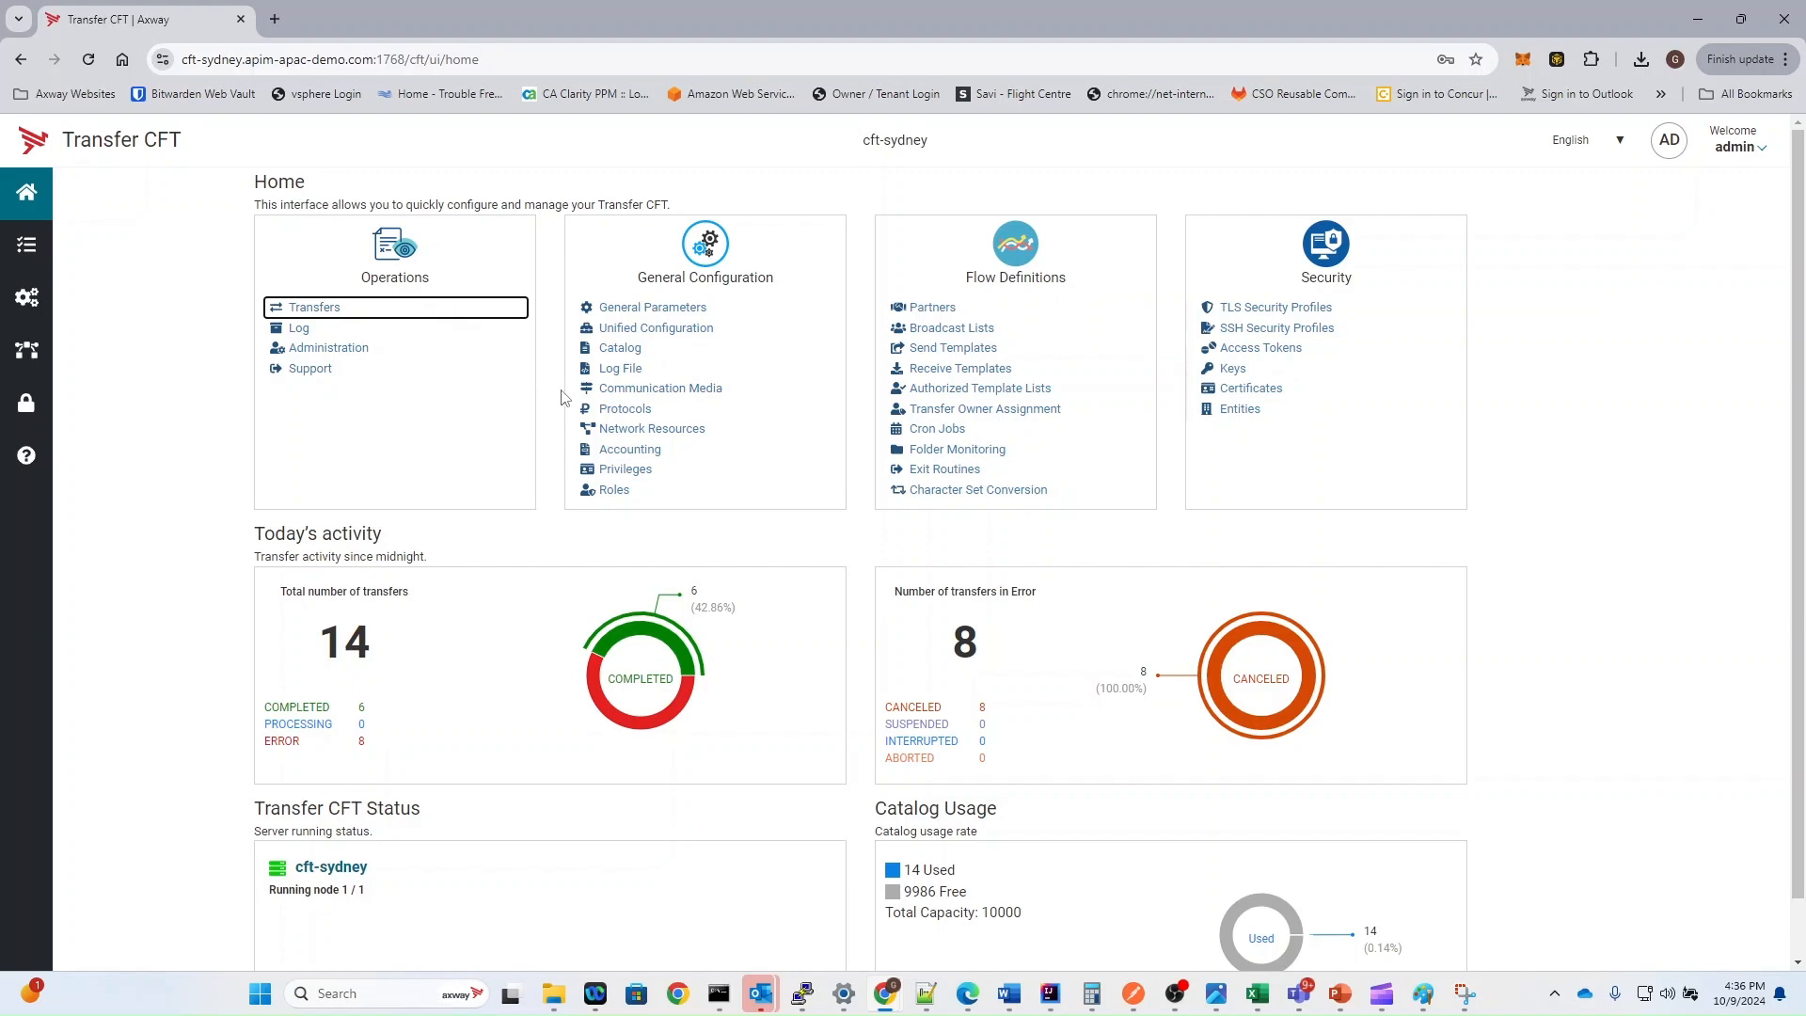
Step: Examine the newest transfer's messages in the transfer list, plus the operations Log and Administration pages
key("Return")
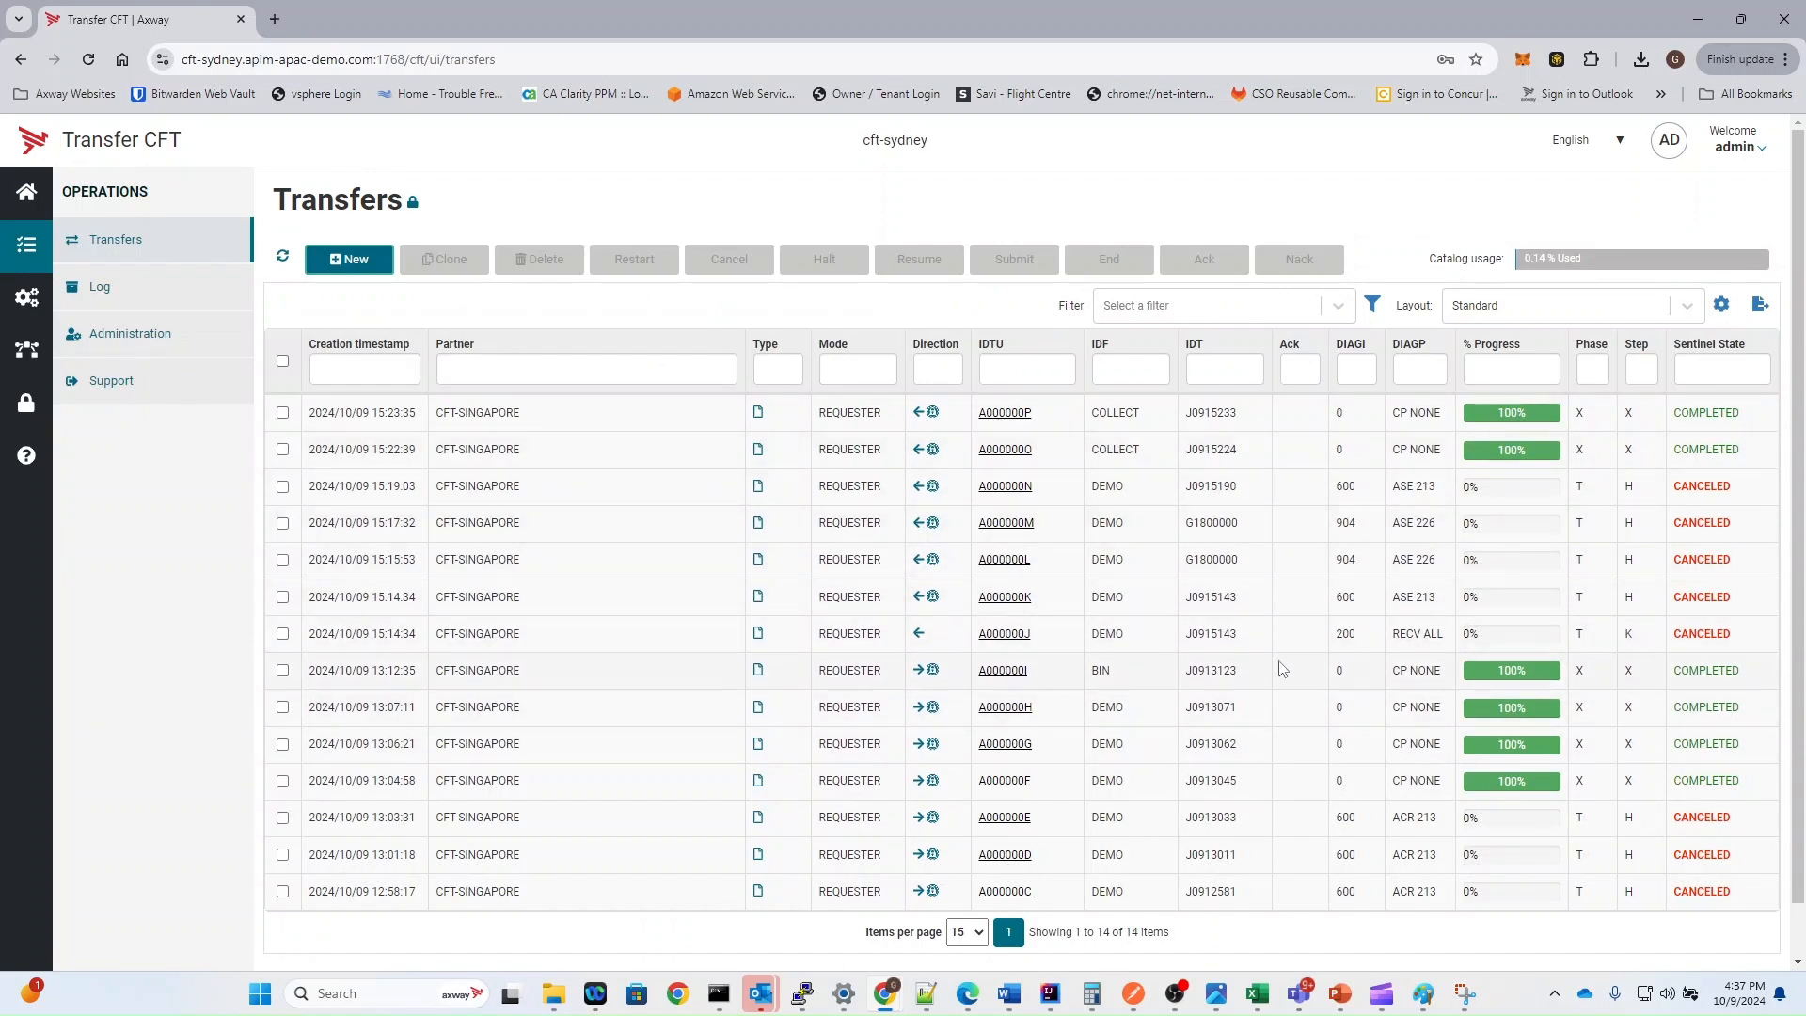
left_click(325, 420)
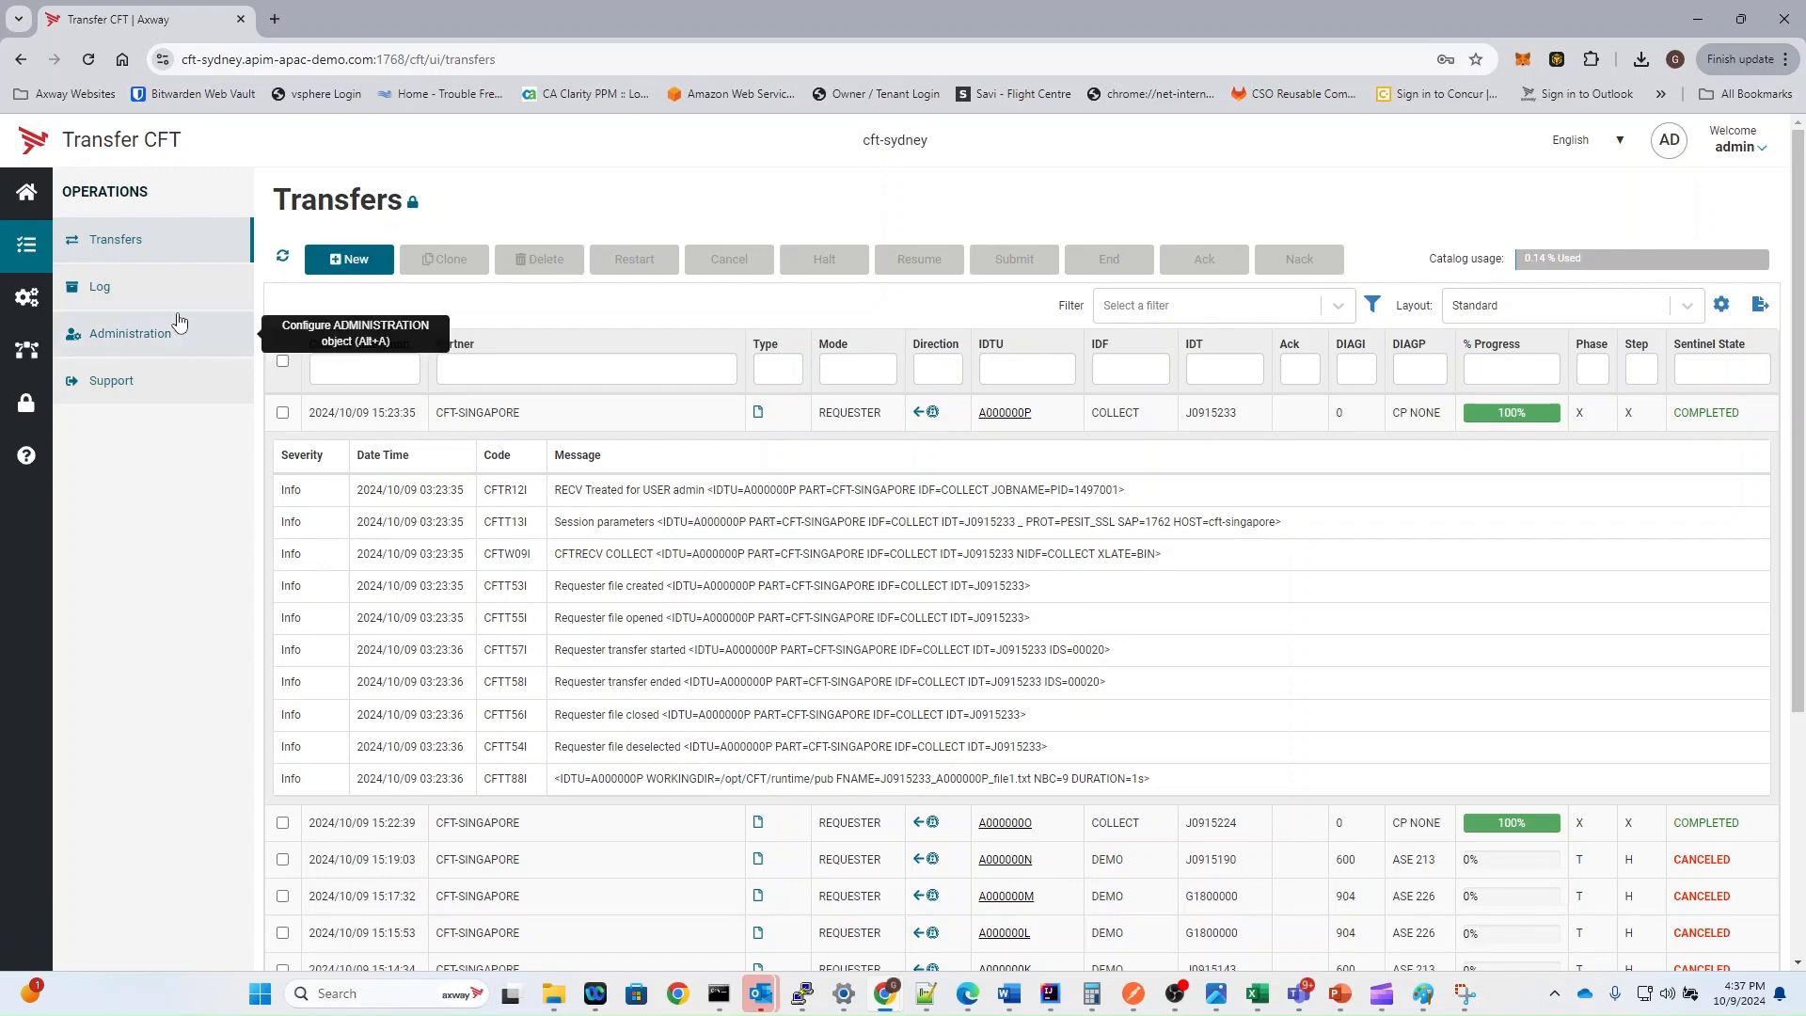
left_click(139, 287)
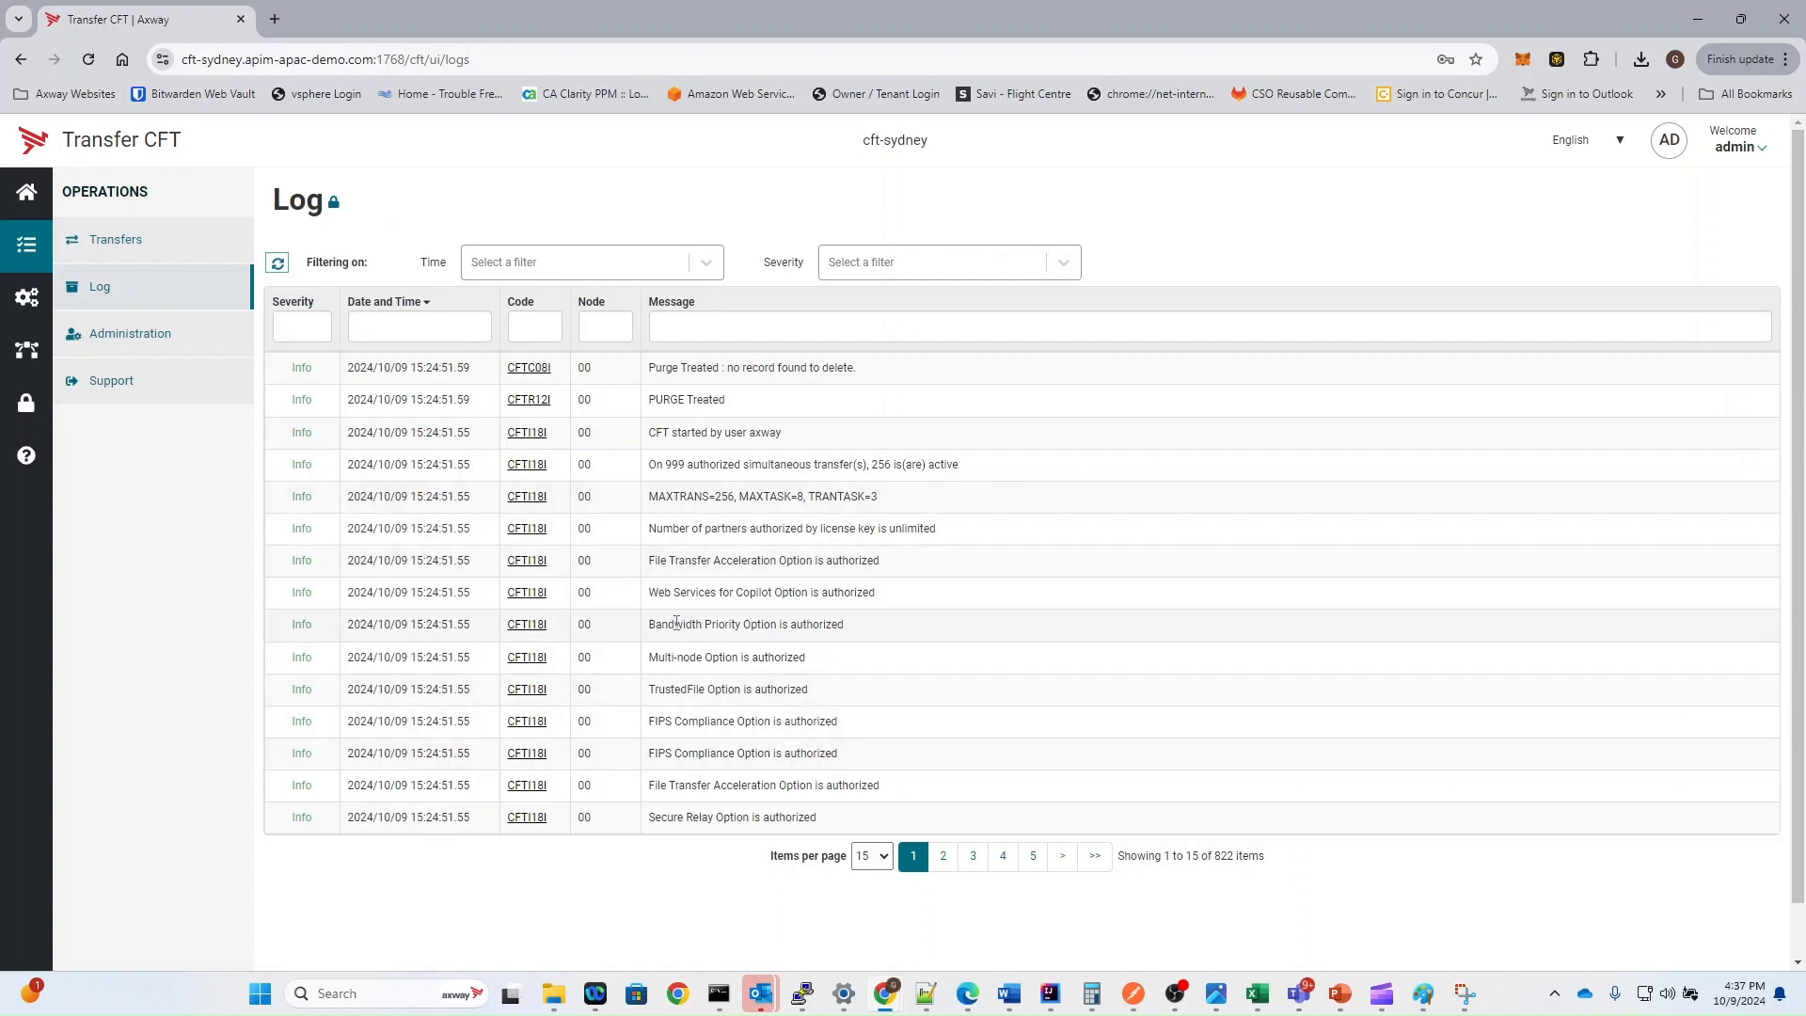
left_click(136, 334)
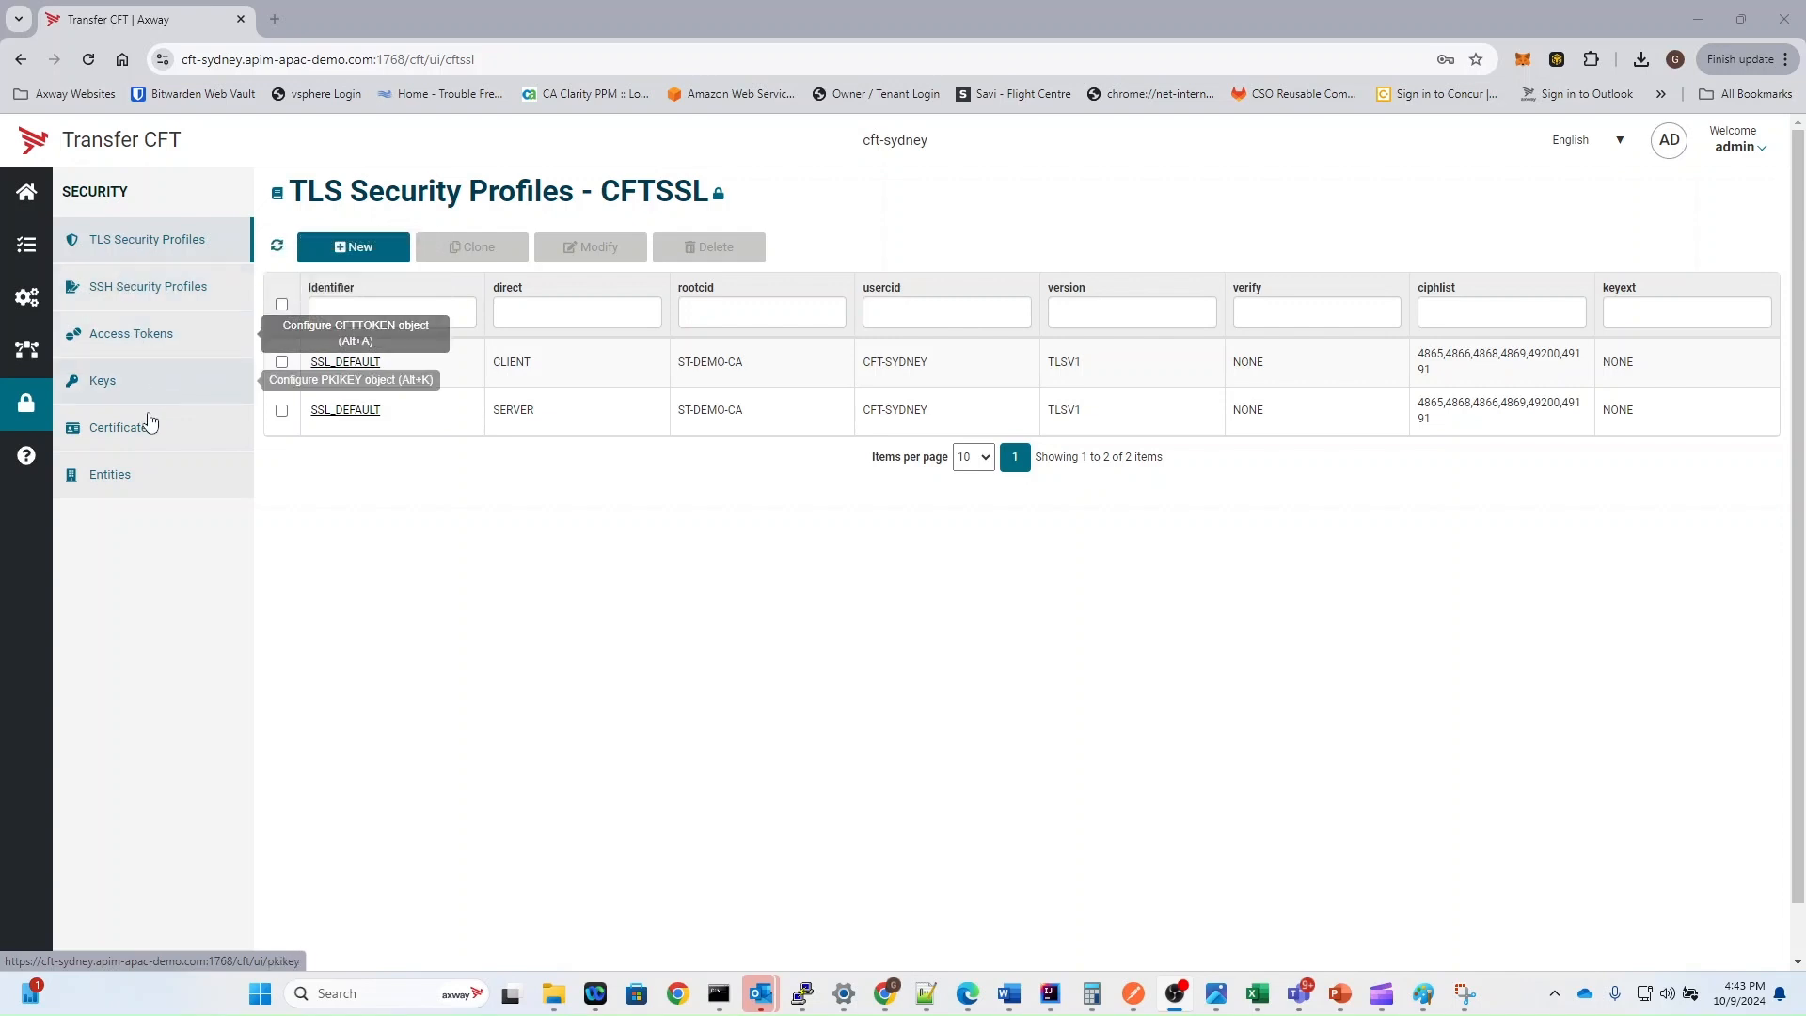
Step: Look through the Help Center's API documentation and the online Transfer CFT user guide
left_click(28, 456)
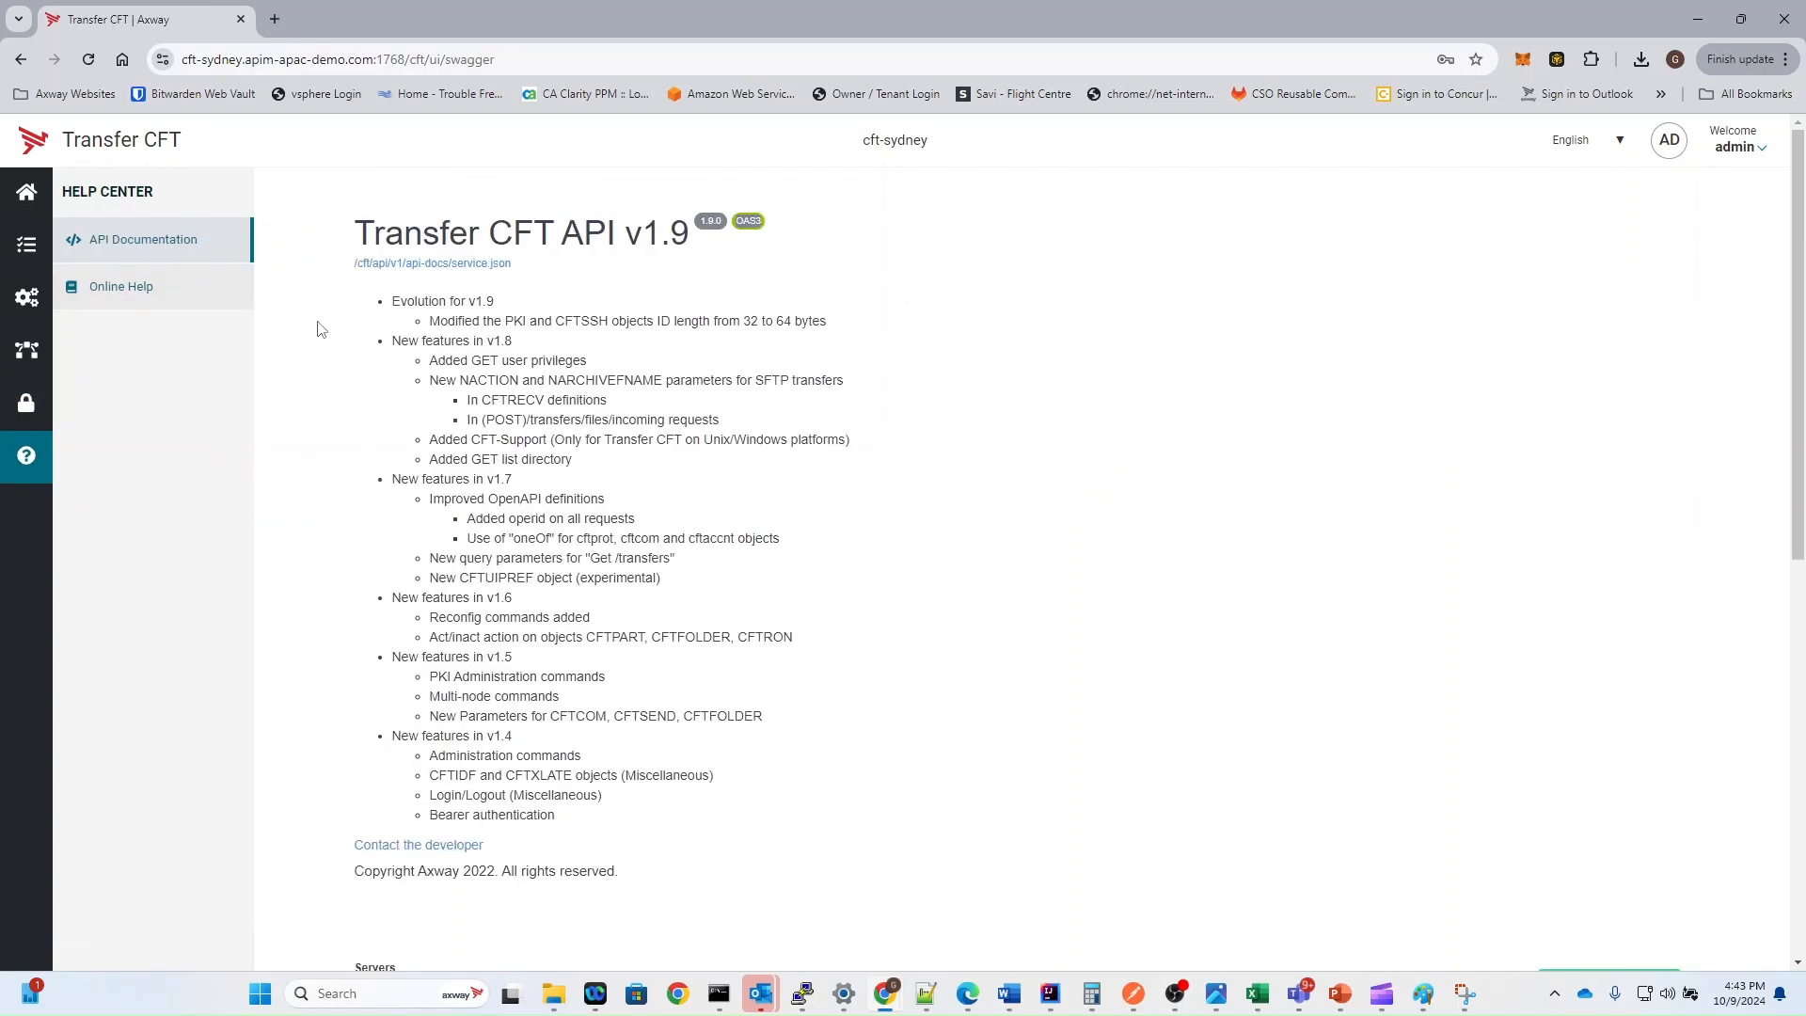
scroll(491, 414, "down", 5)
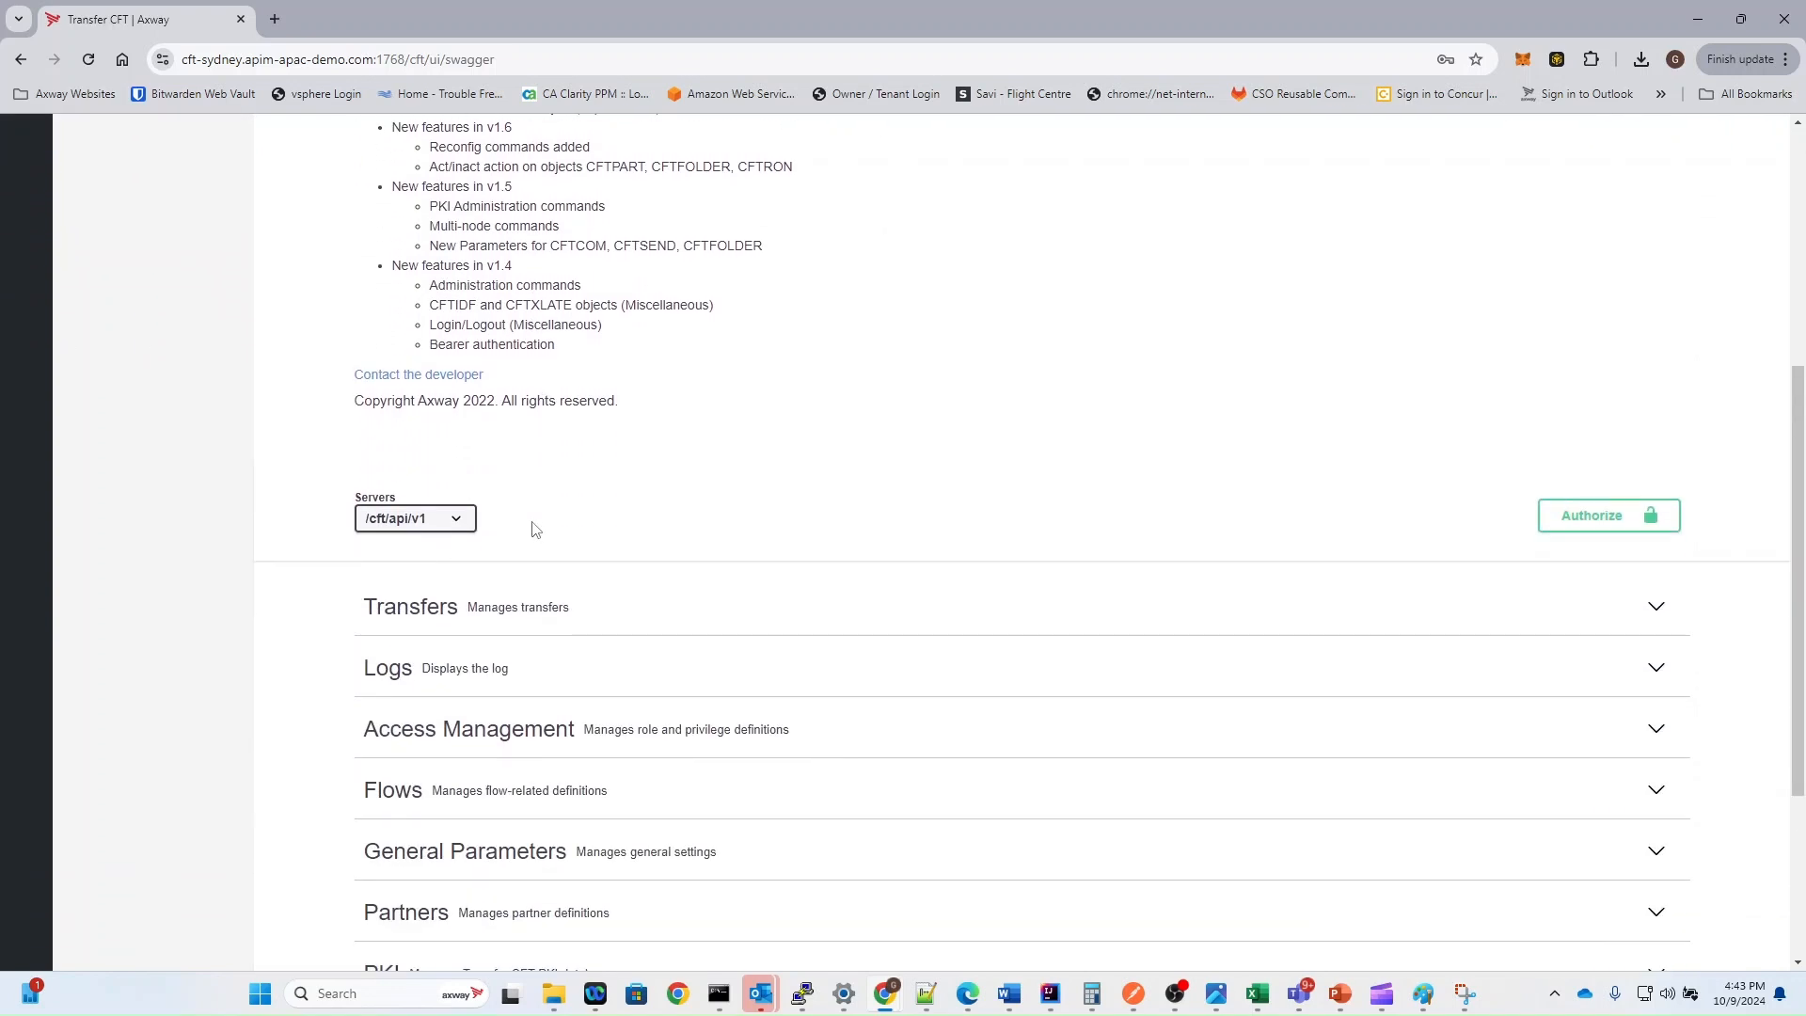
scroll(564, 517, "down", 3)
scroll(602, 501, "down", 1)
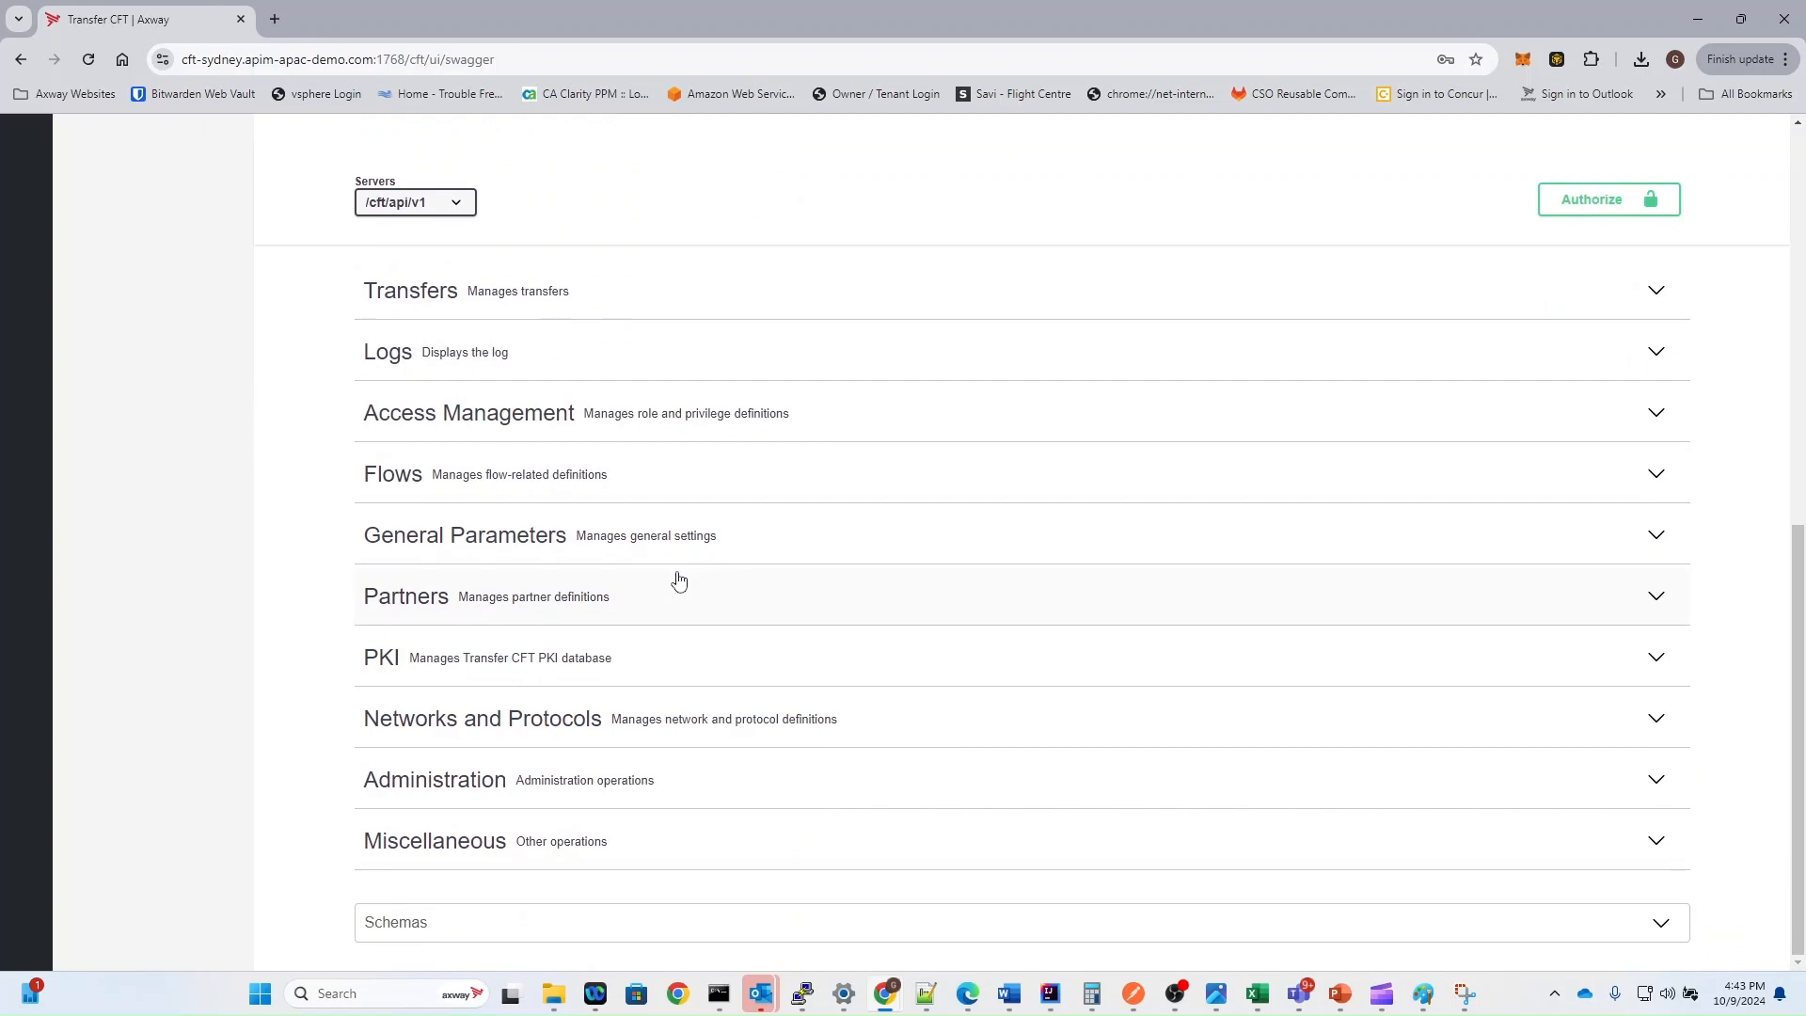
scroll(674, 556, "up", 8)
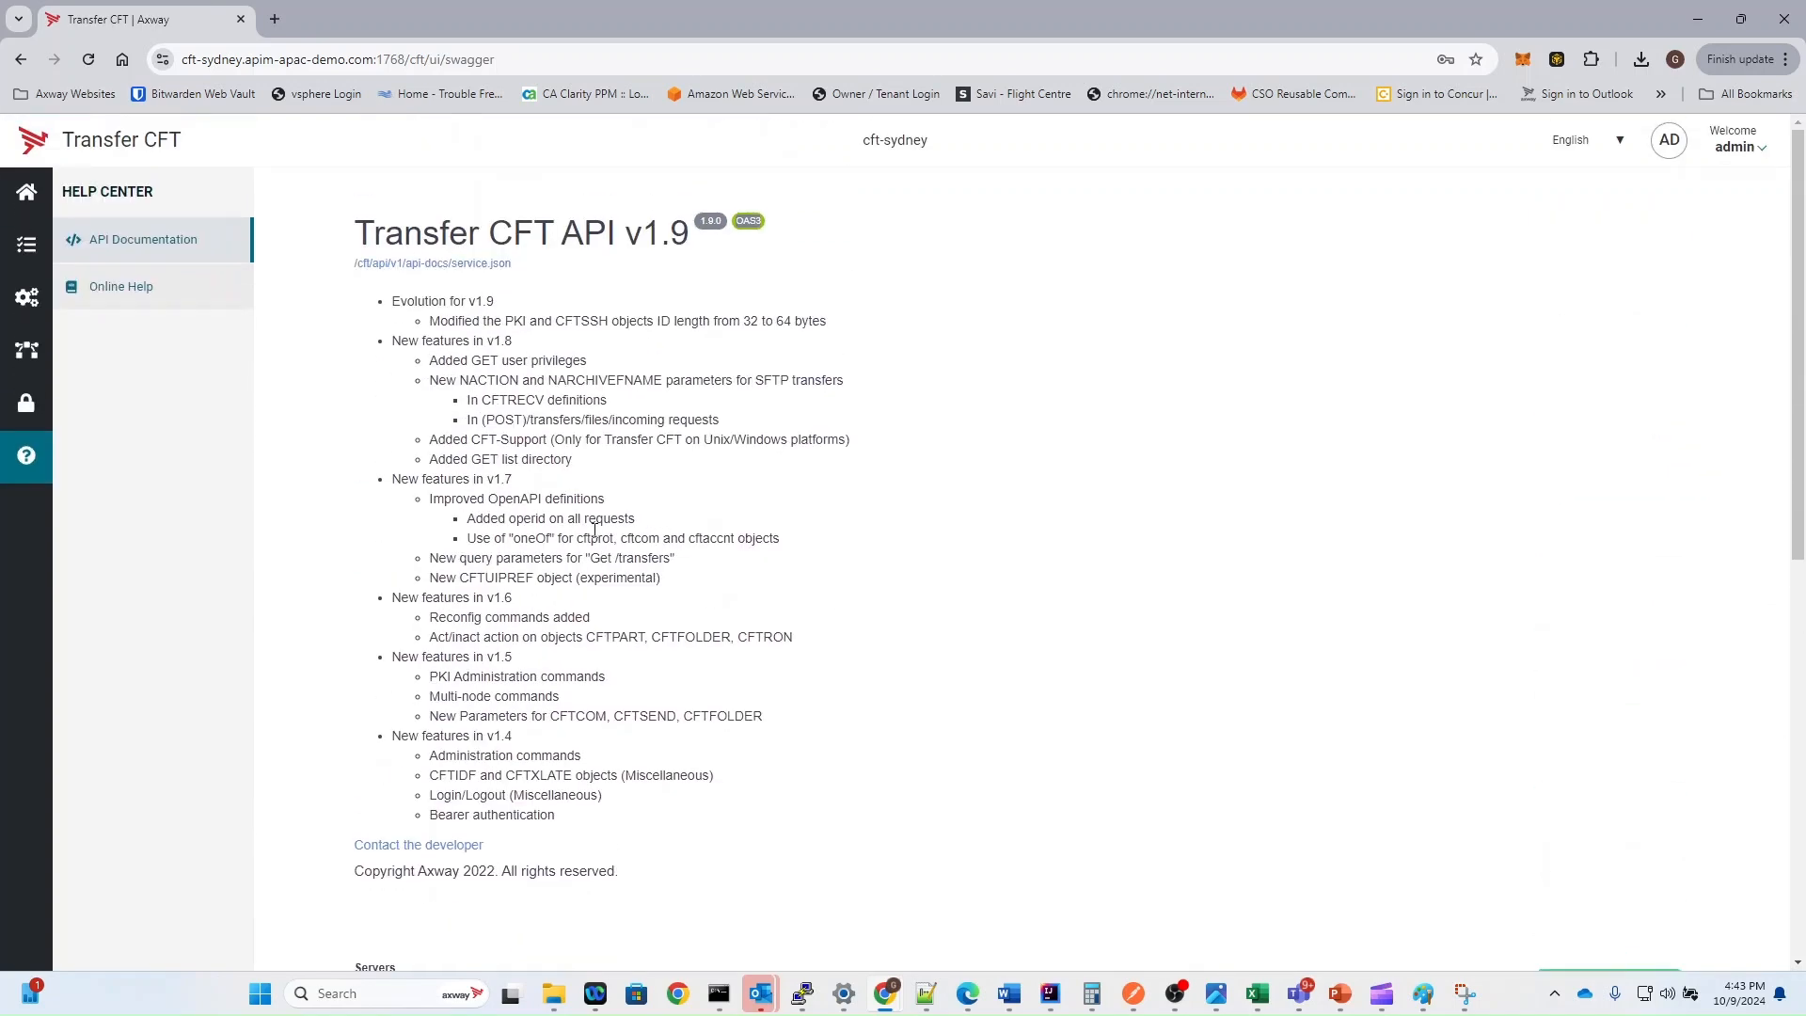
left_click(151, 303)
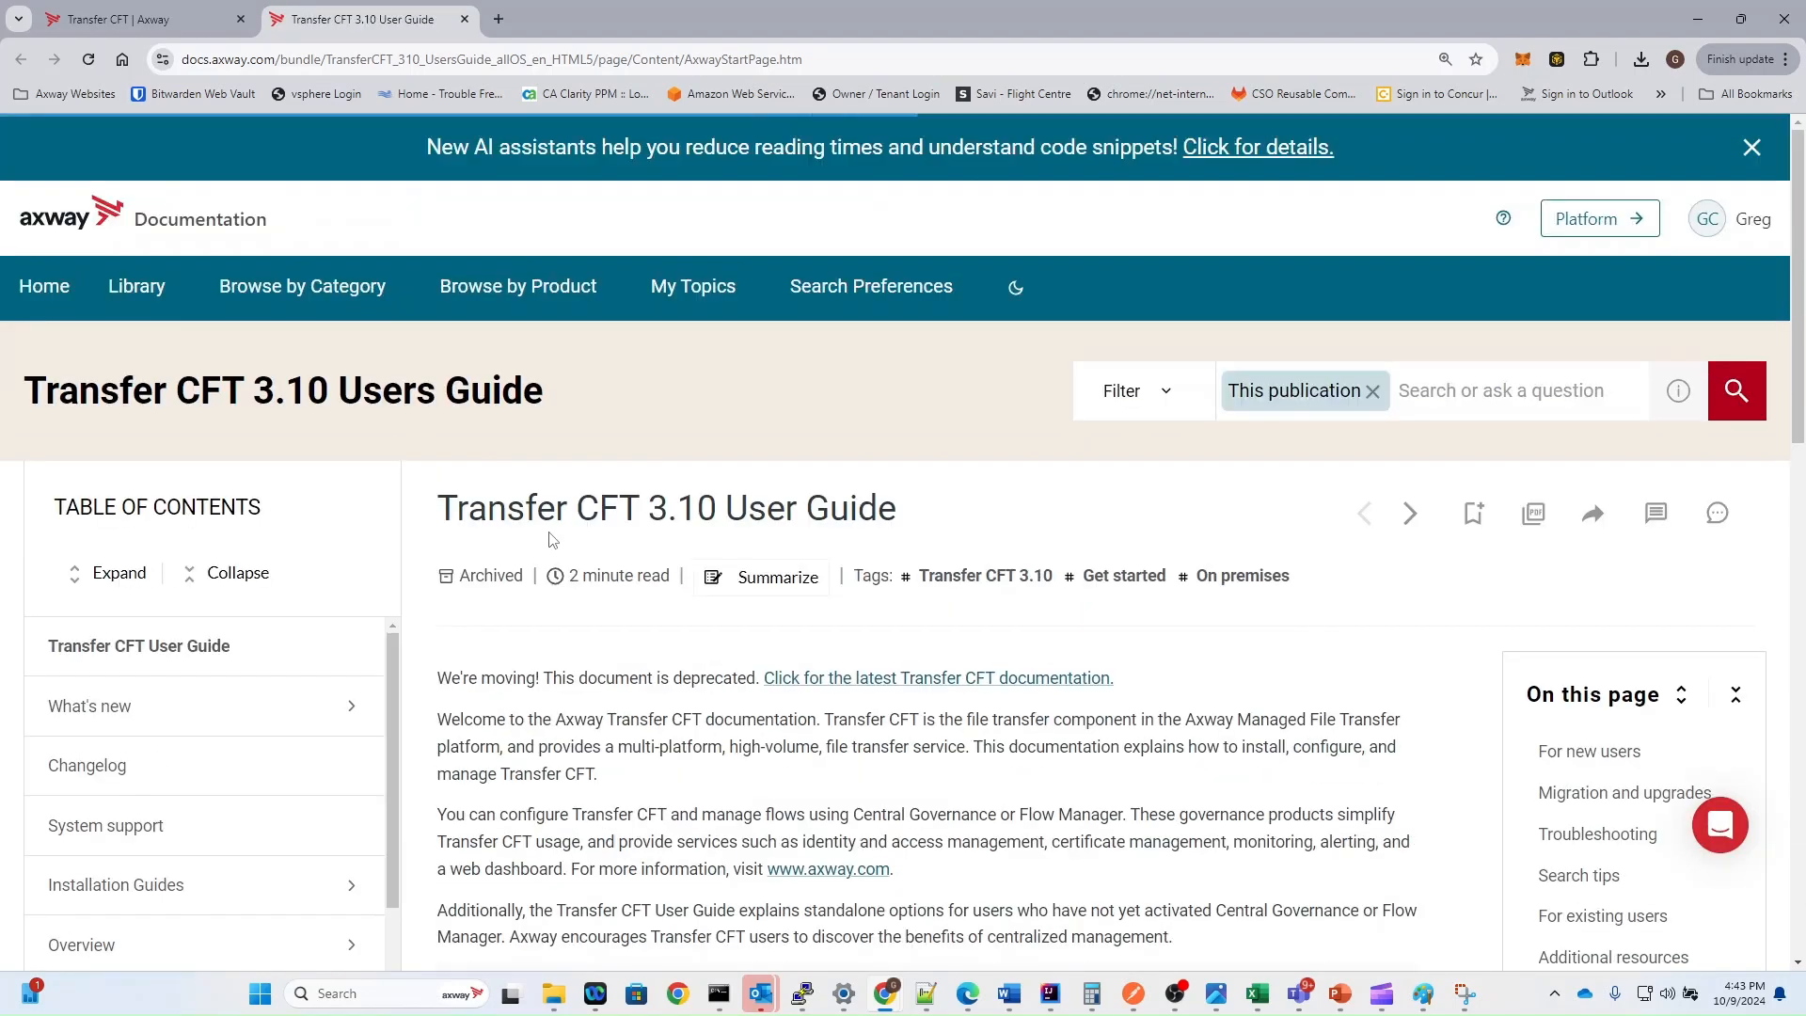
scroll(538, 567, "down", 4)
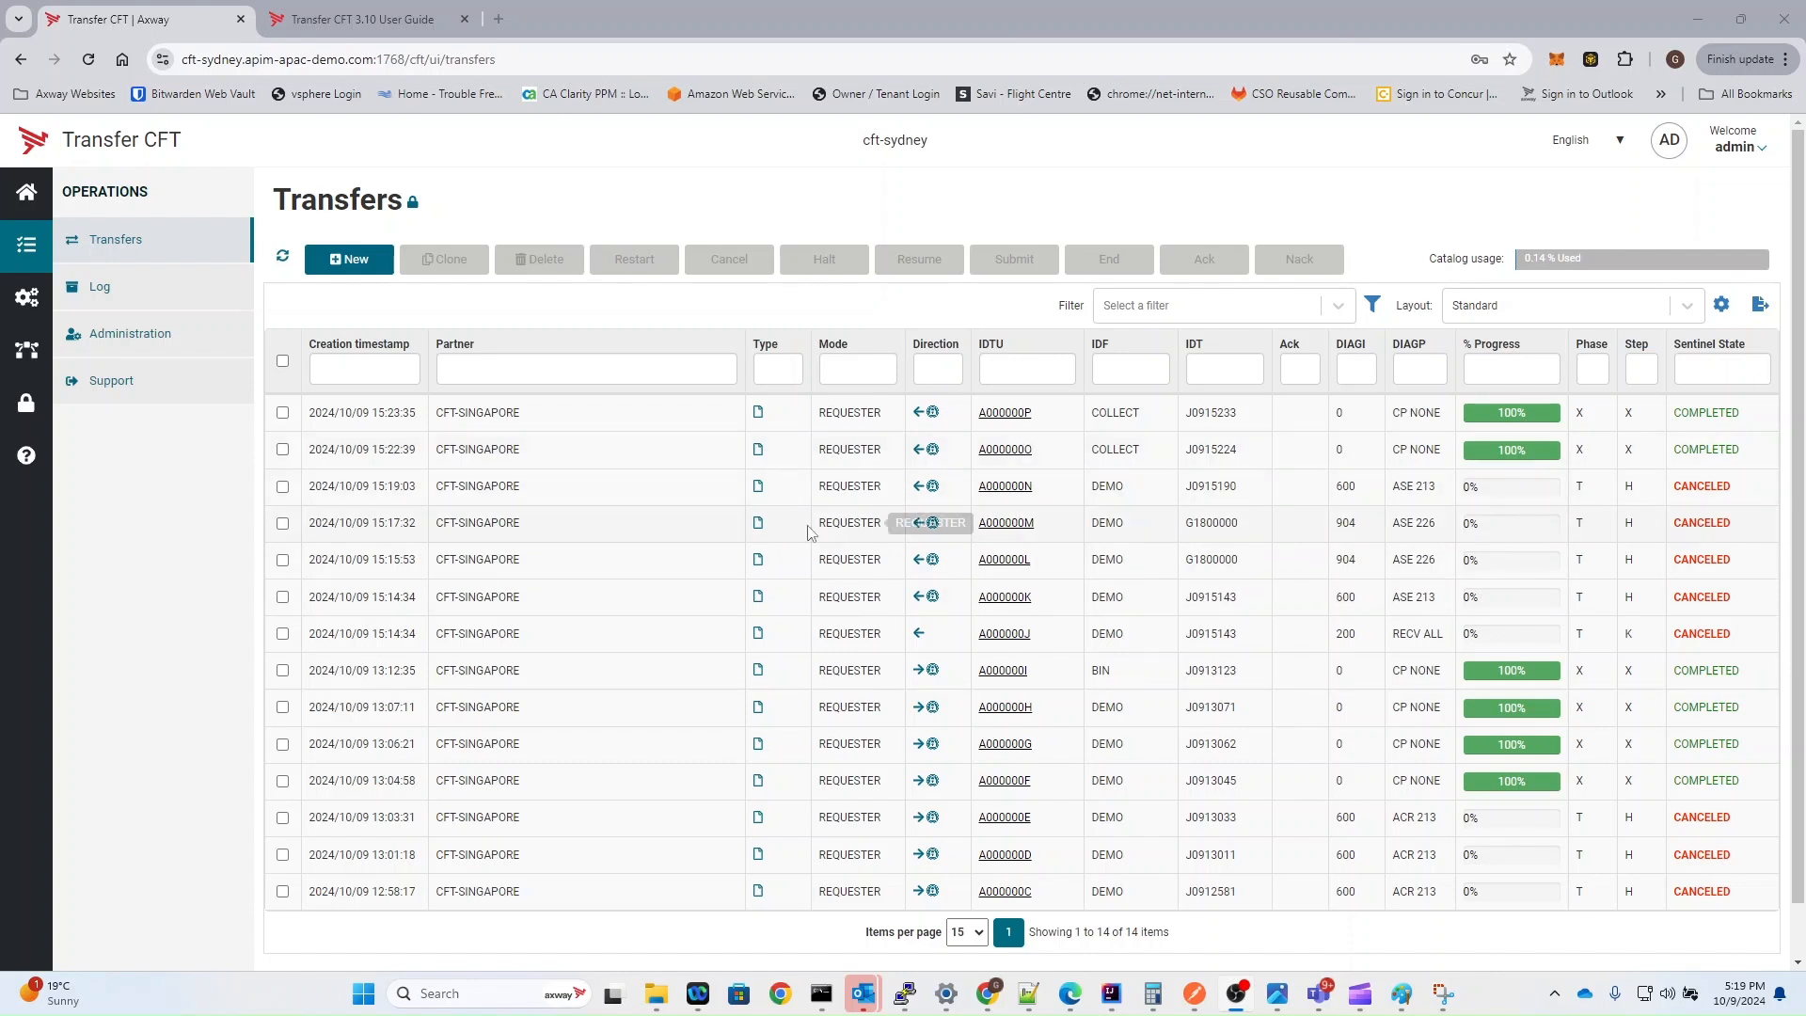
Step: Create a new Send File transfer with partner CFT-SINGAPORE and idf DEMO
left_click(353, 271)
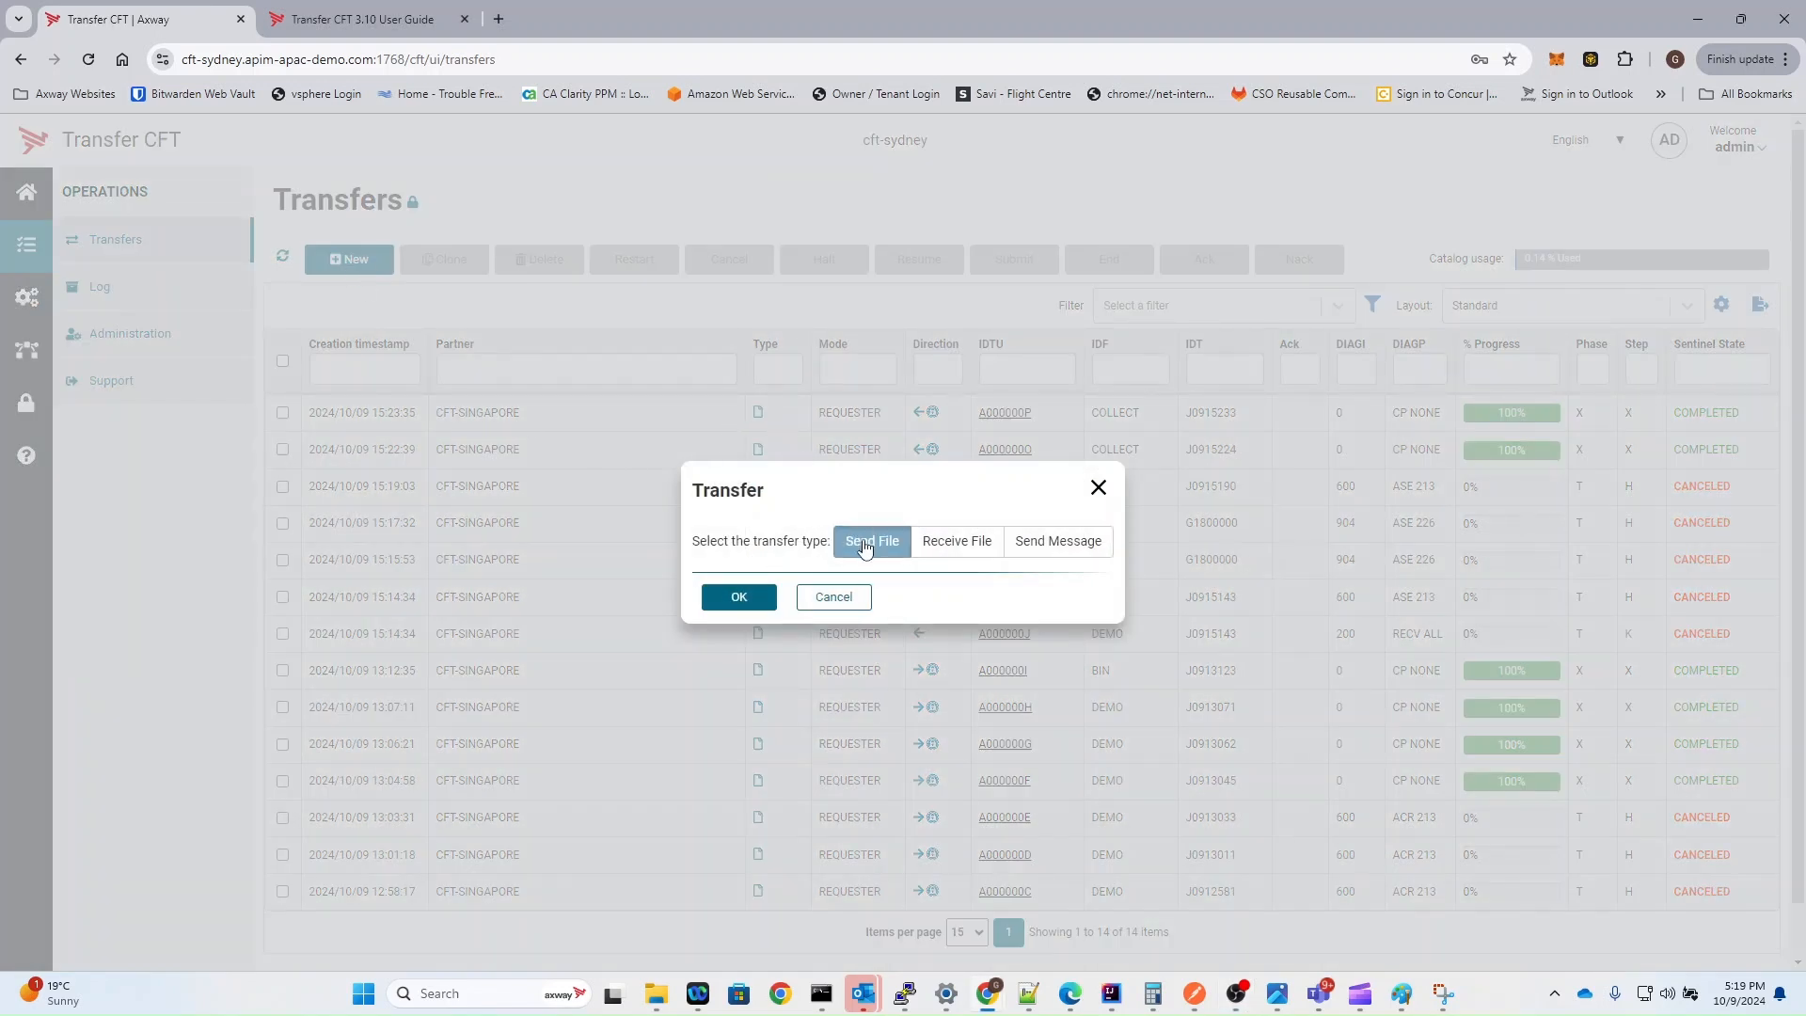
left_click(743, 596)
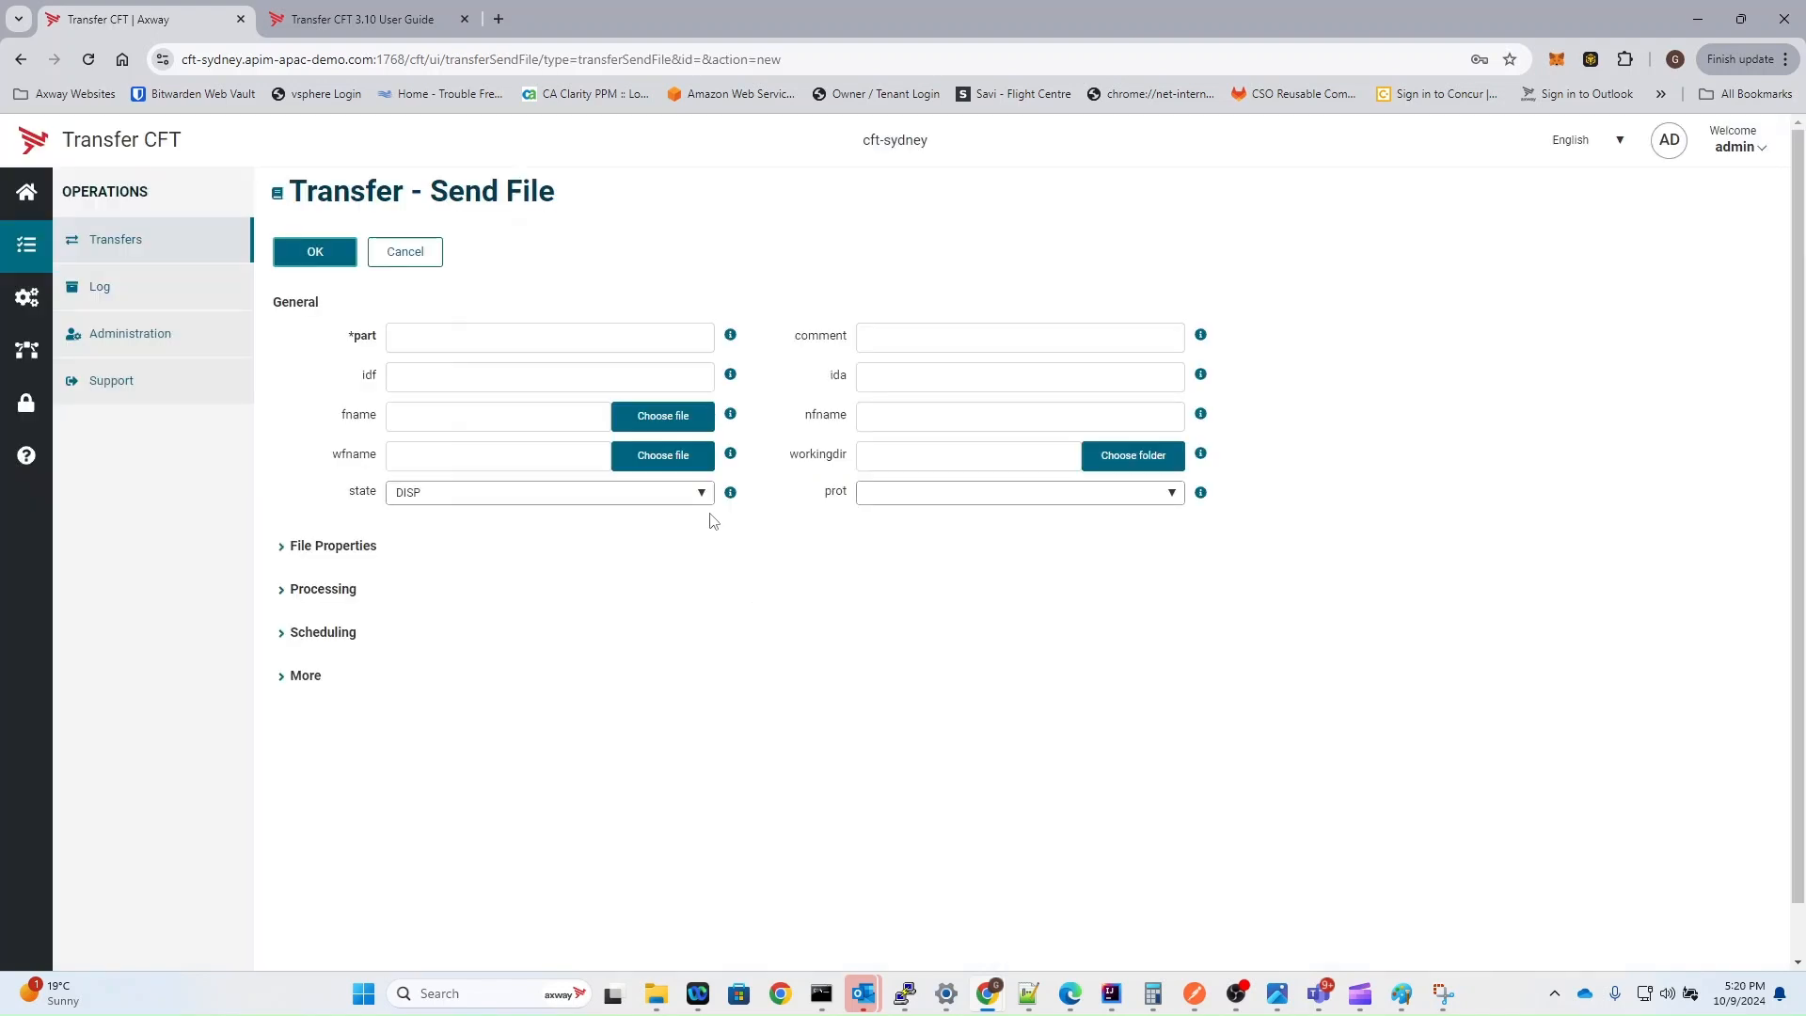
left_click(479, 344)
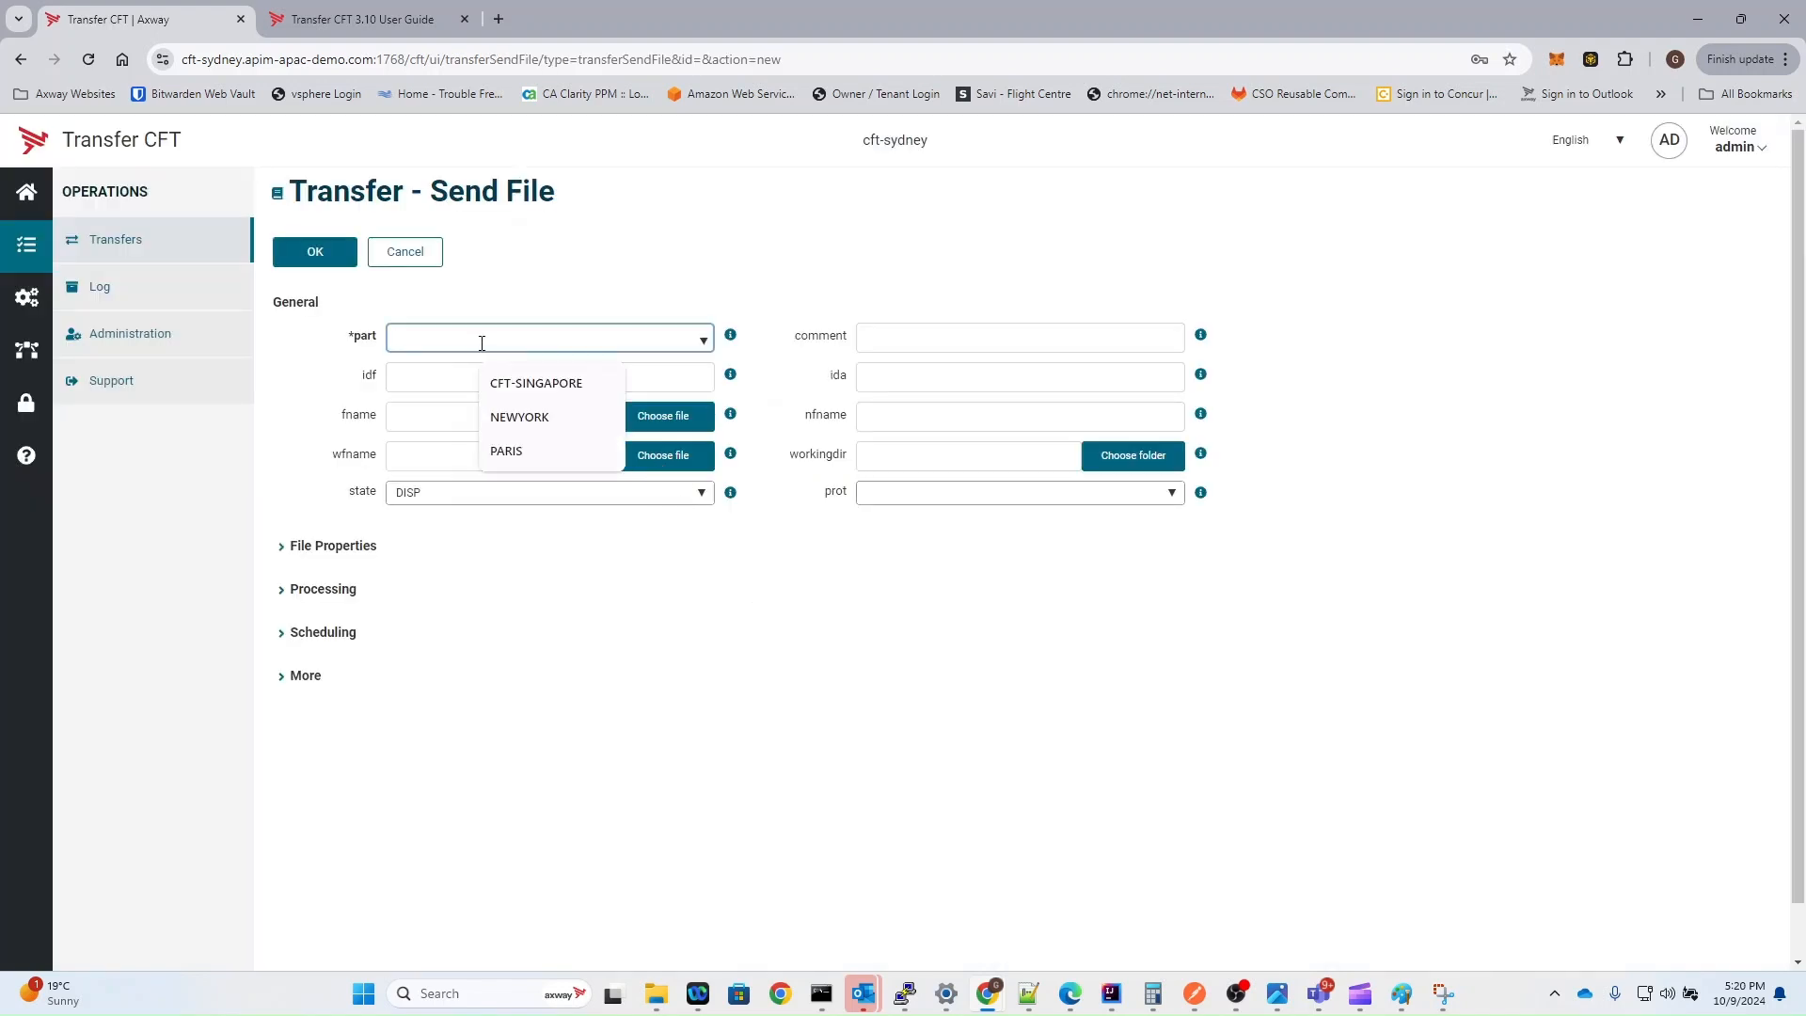
left_click(528, 394)
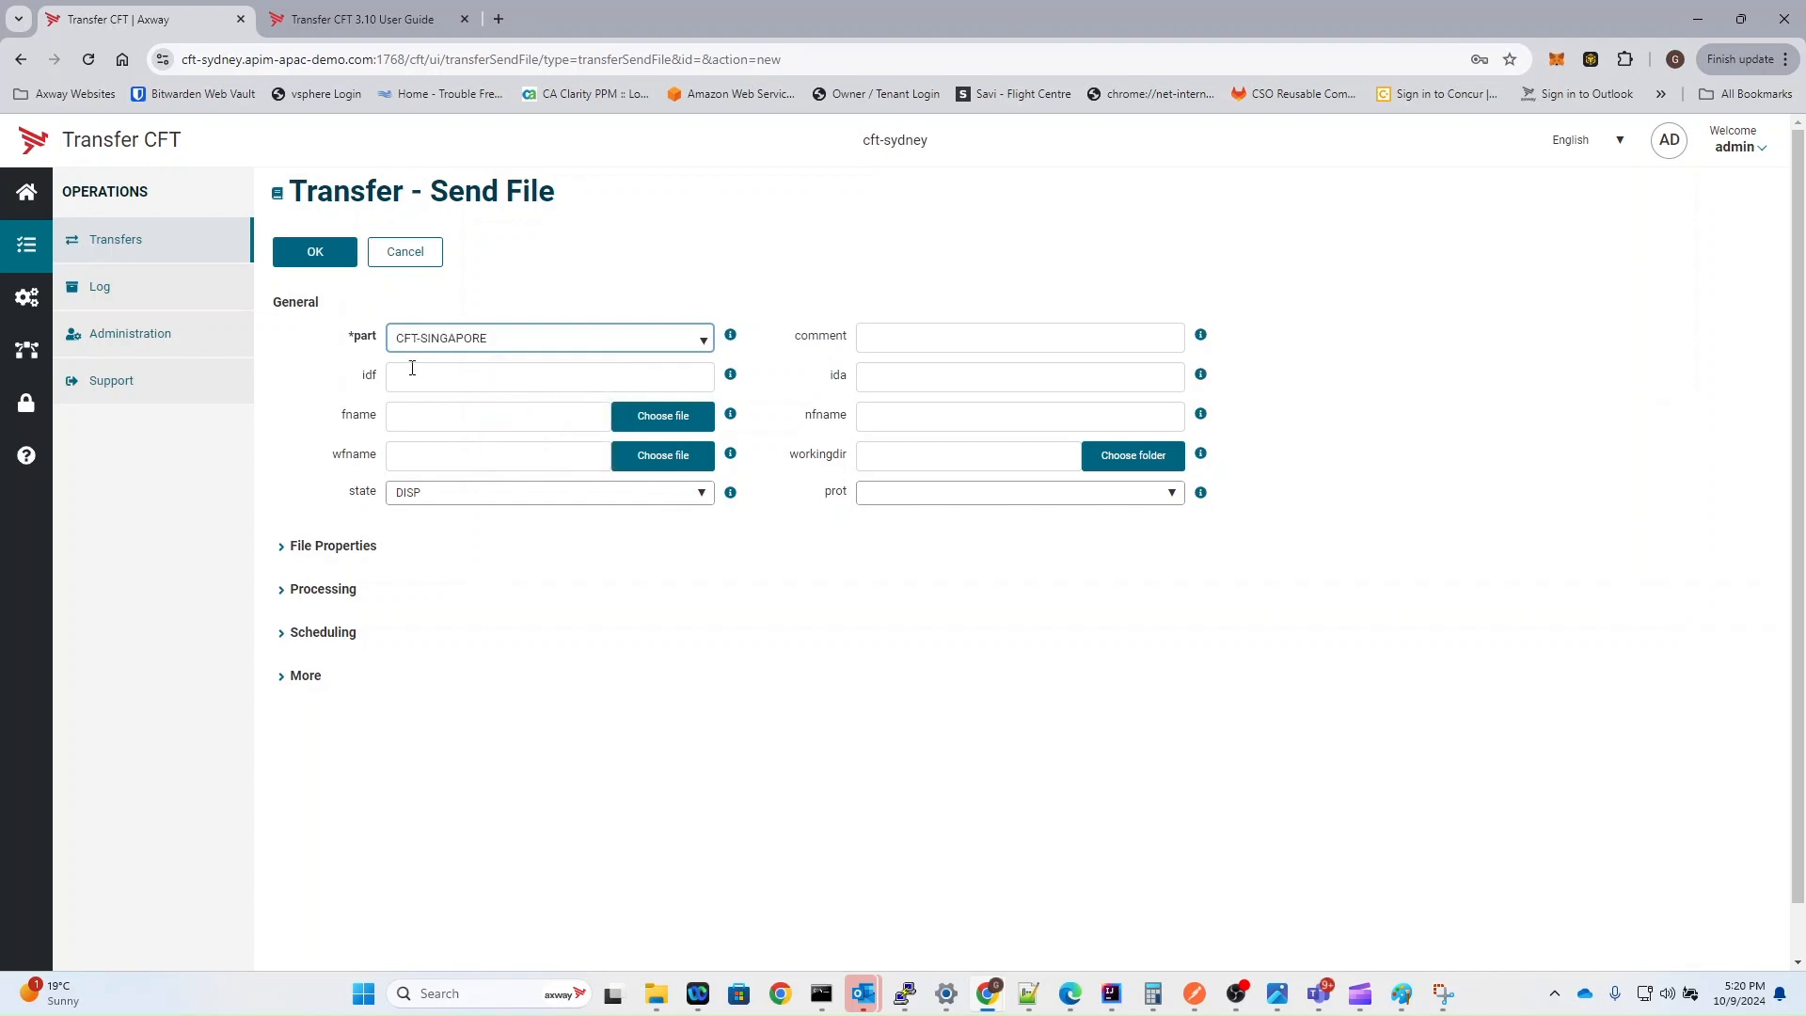
left_click(449, 381)
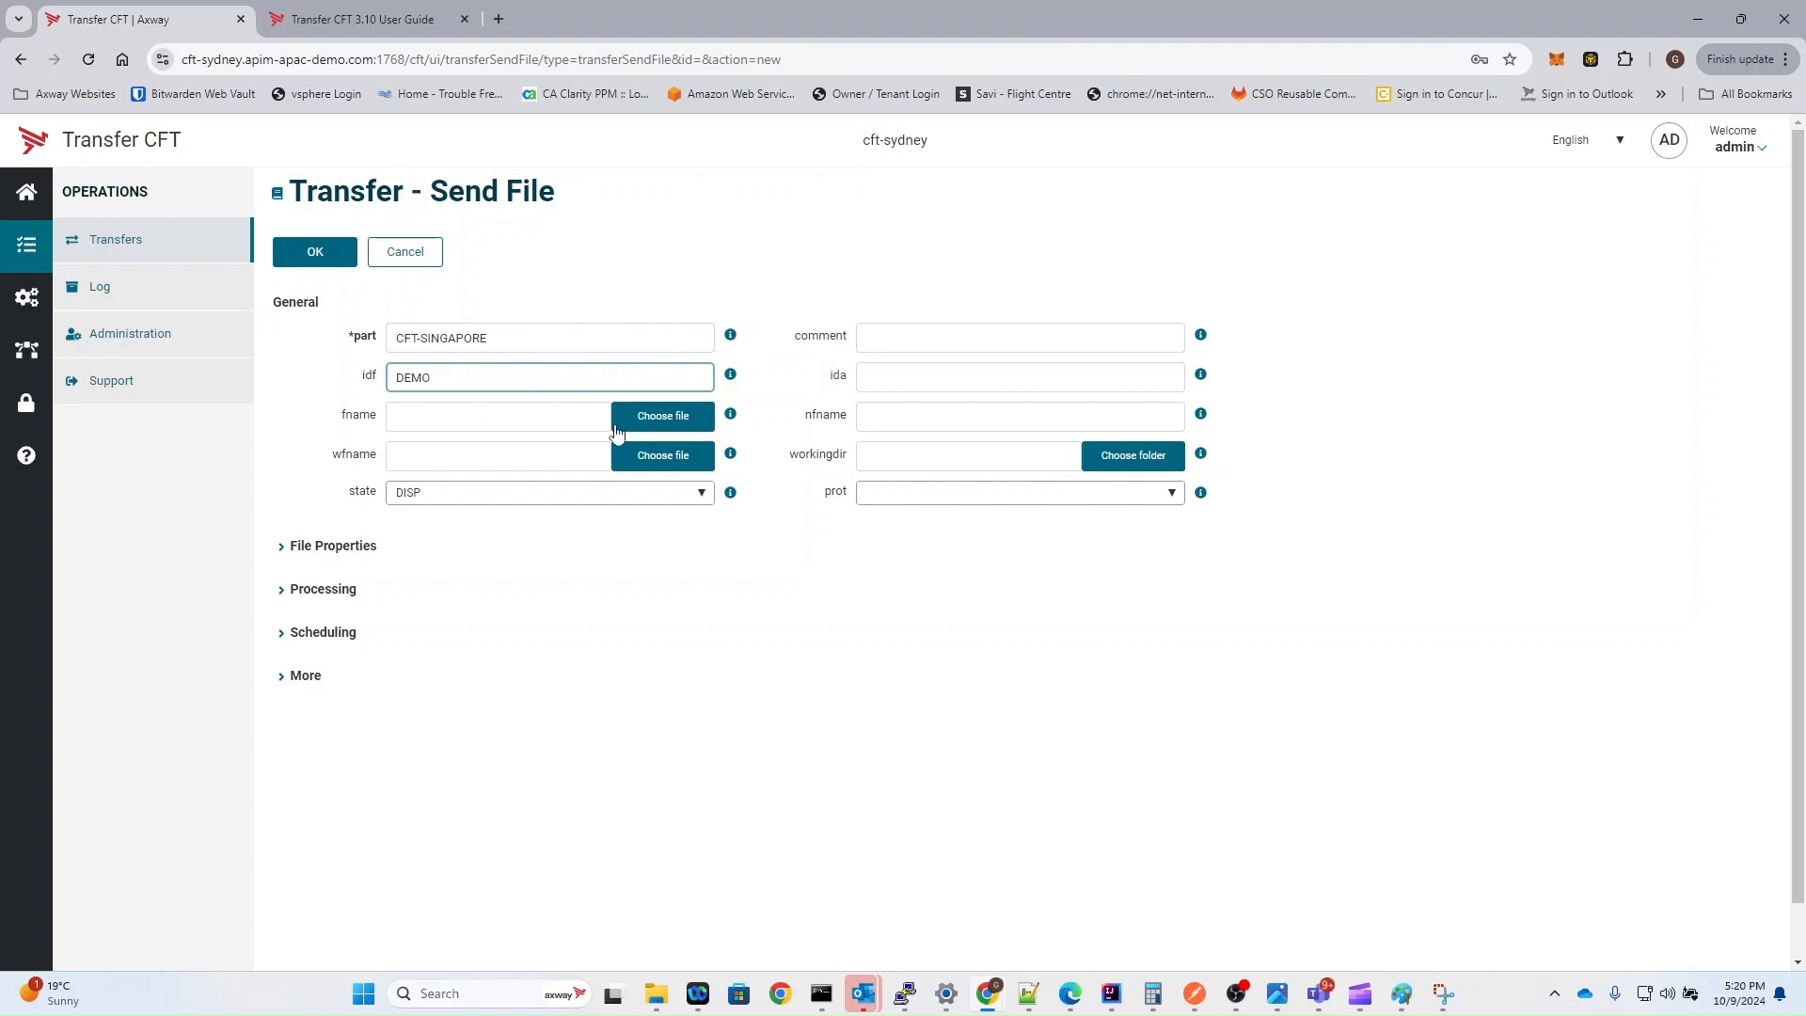
Step: Choose test123 from the runtime/pub folder as the transfer's fname file
left_click(657, 417)
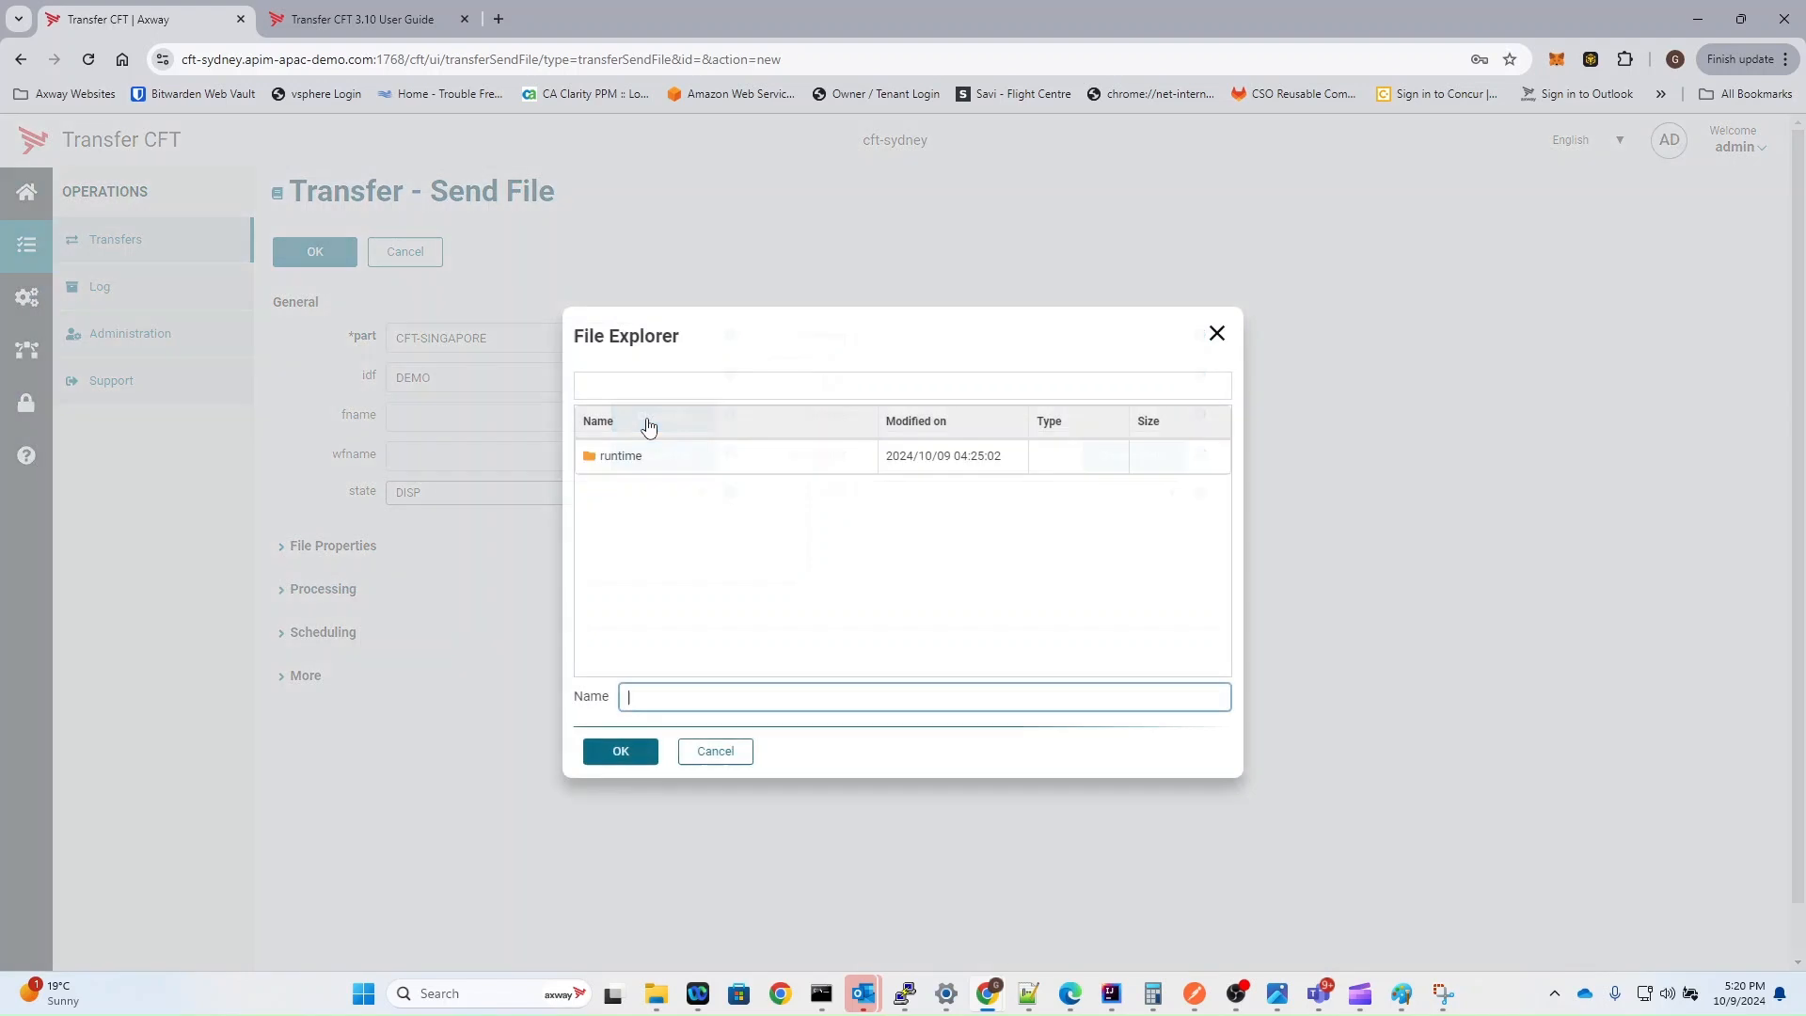
double_click(602, 458)
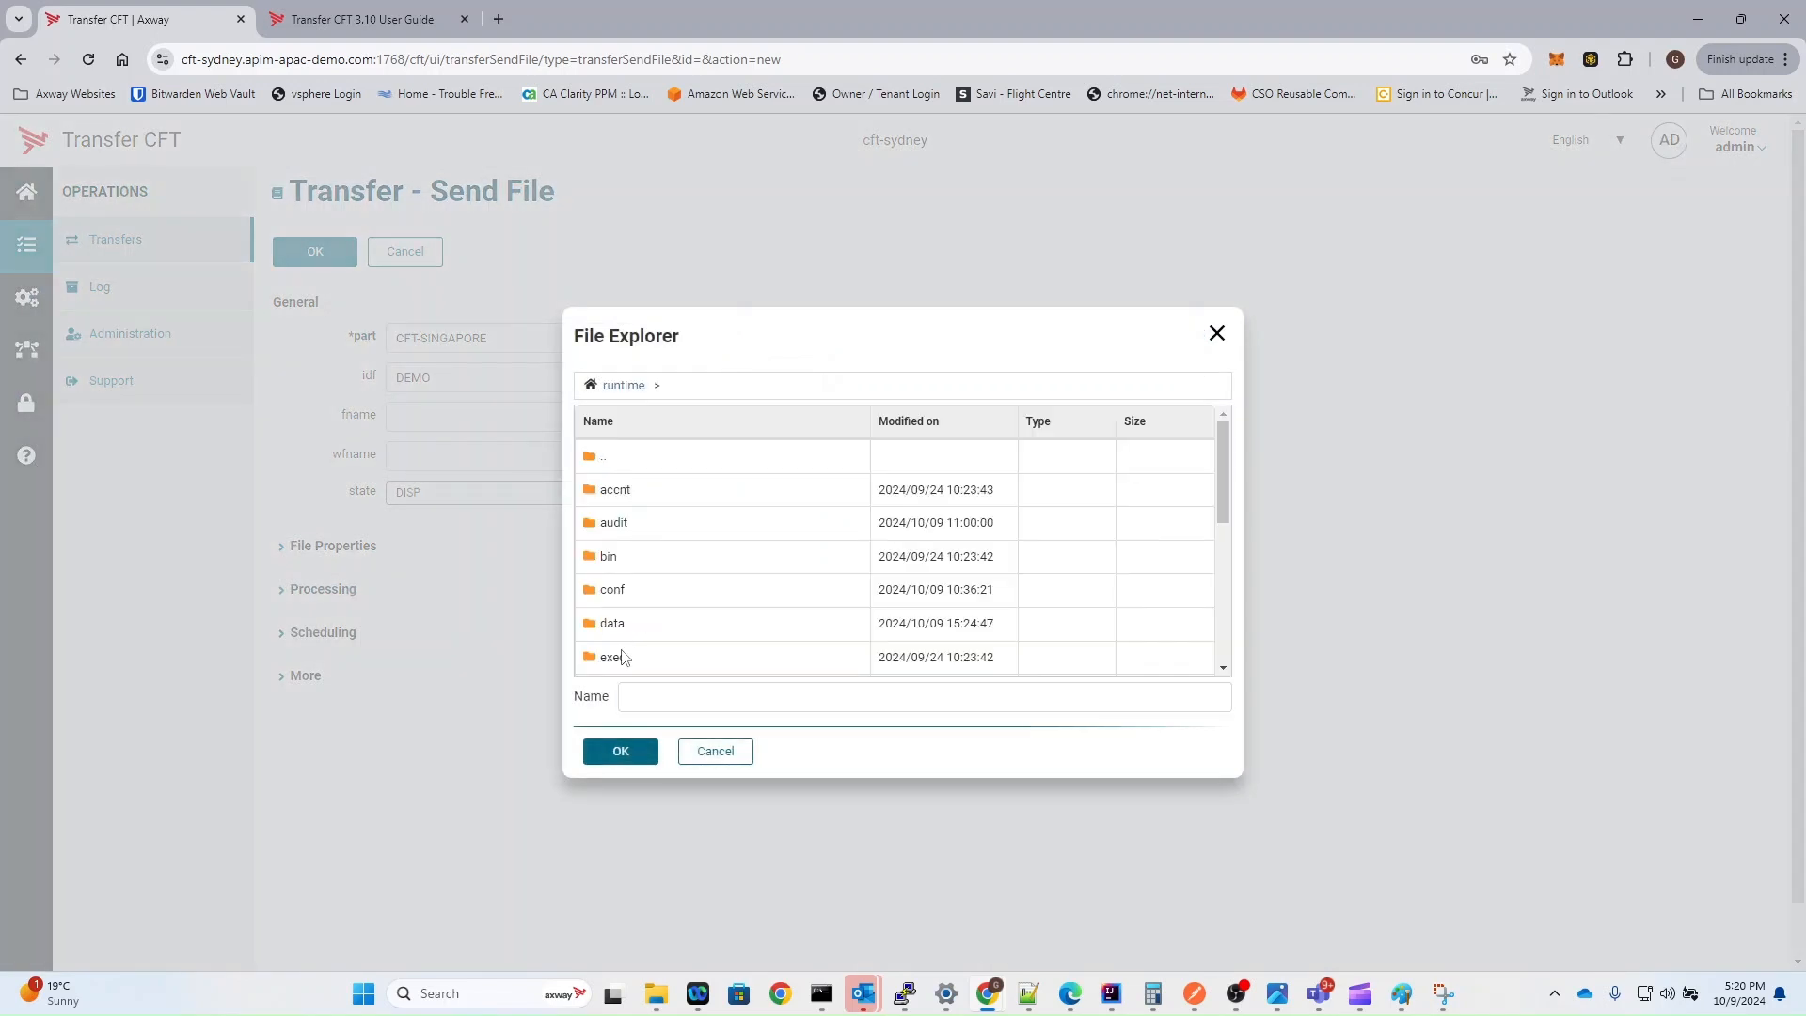
scroll(622, 657, "down", 2)
double_click(606, 636)
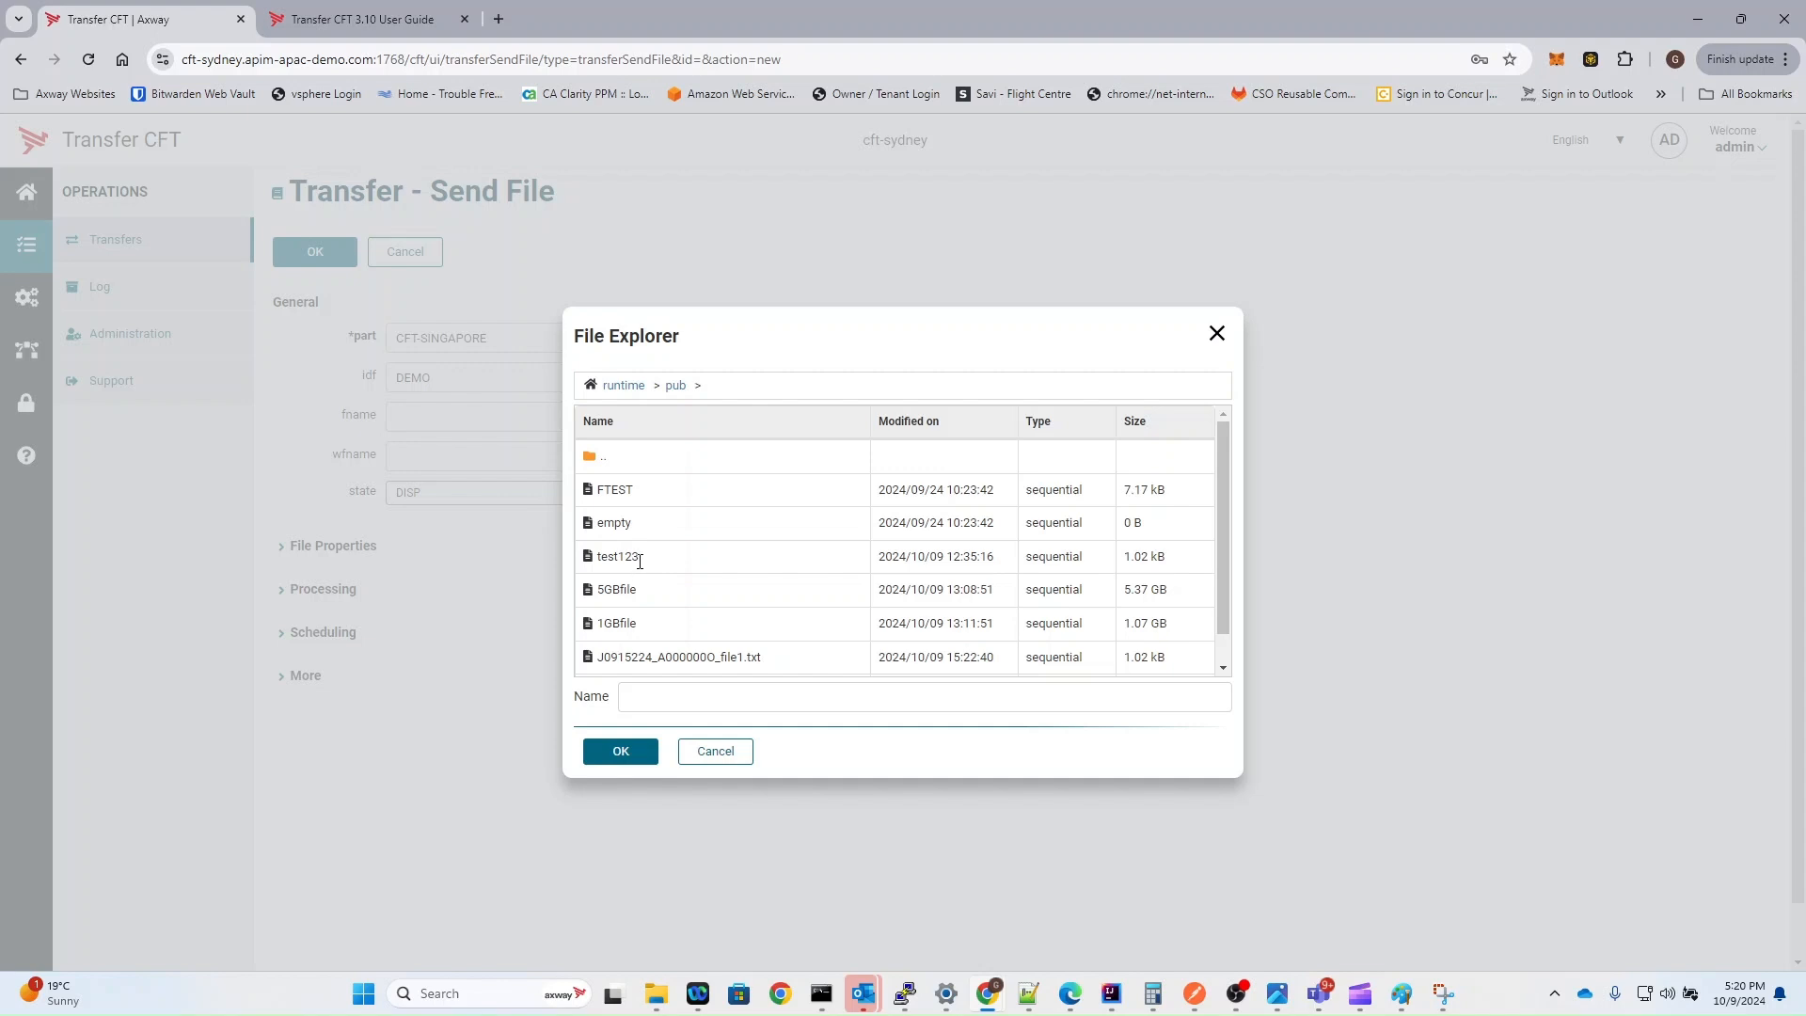
left_click(647, 560)
left_click(622, 752)
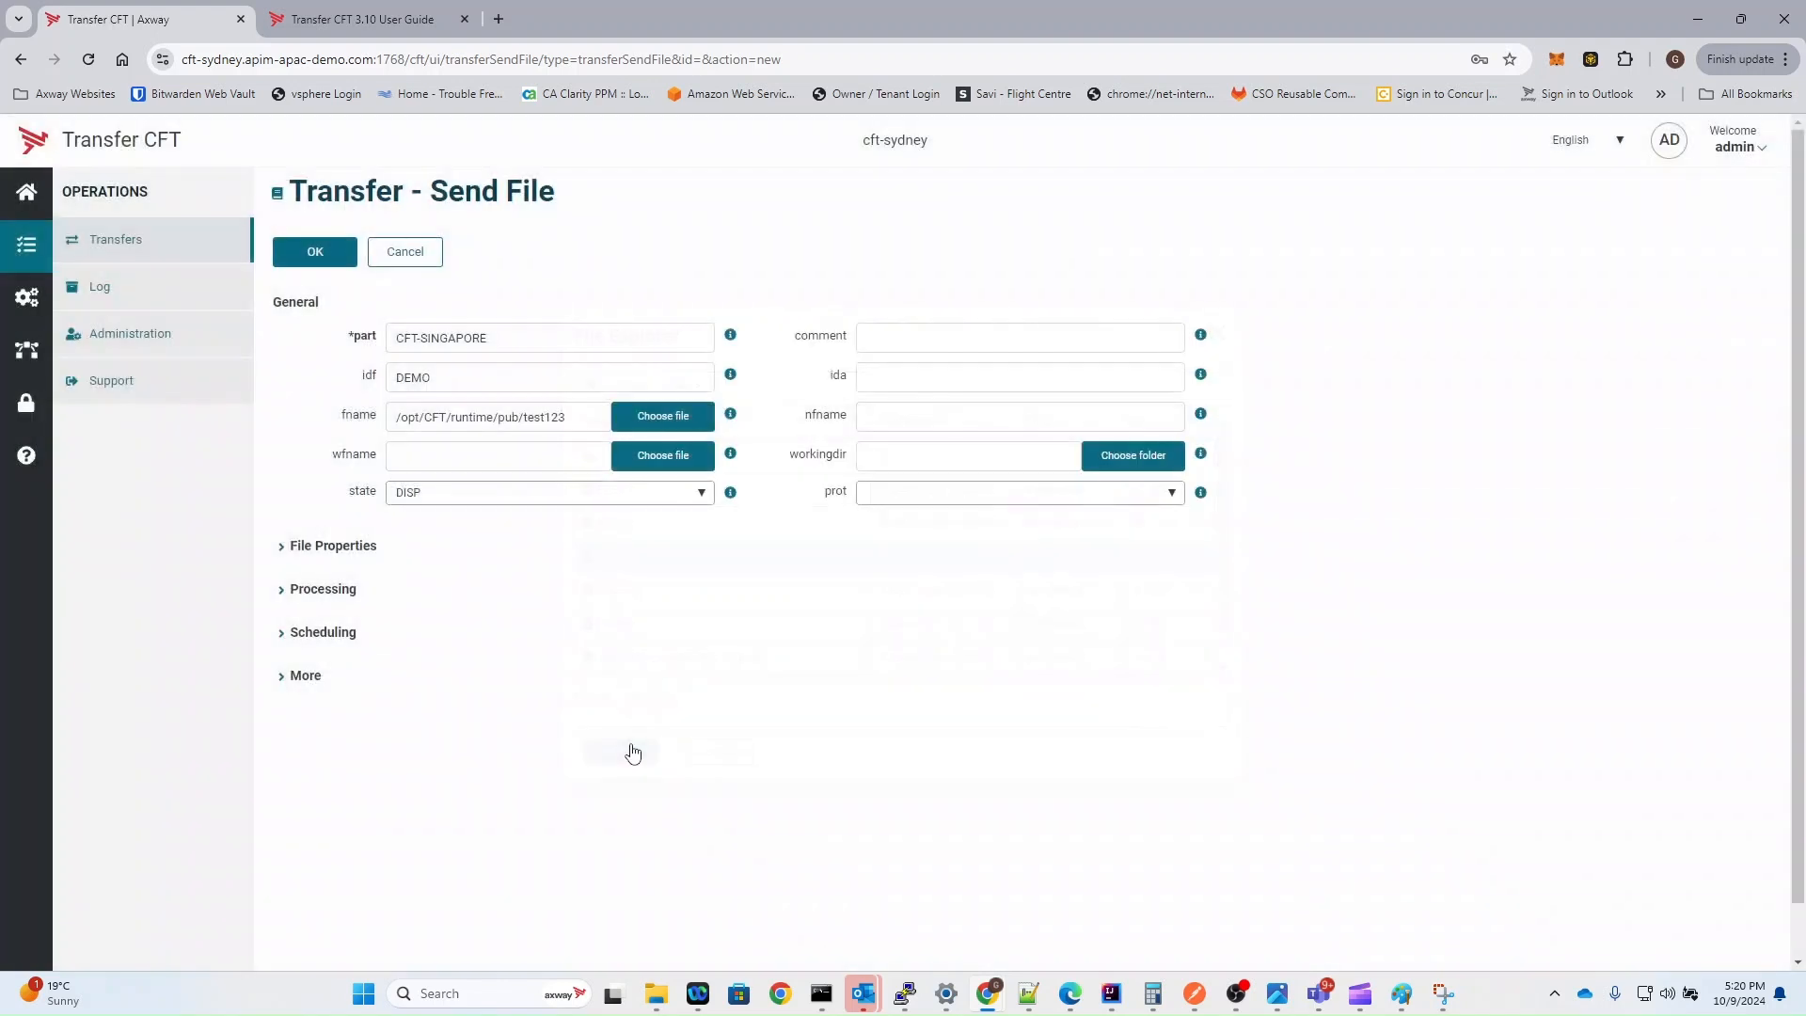
Step: Set the transfer's protocol to PESIT_SSL and submit the file transfer
left_click(888, 504)
left_click(889, 560)
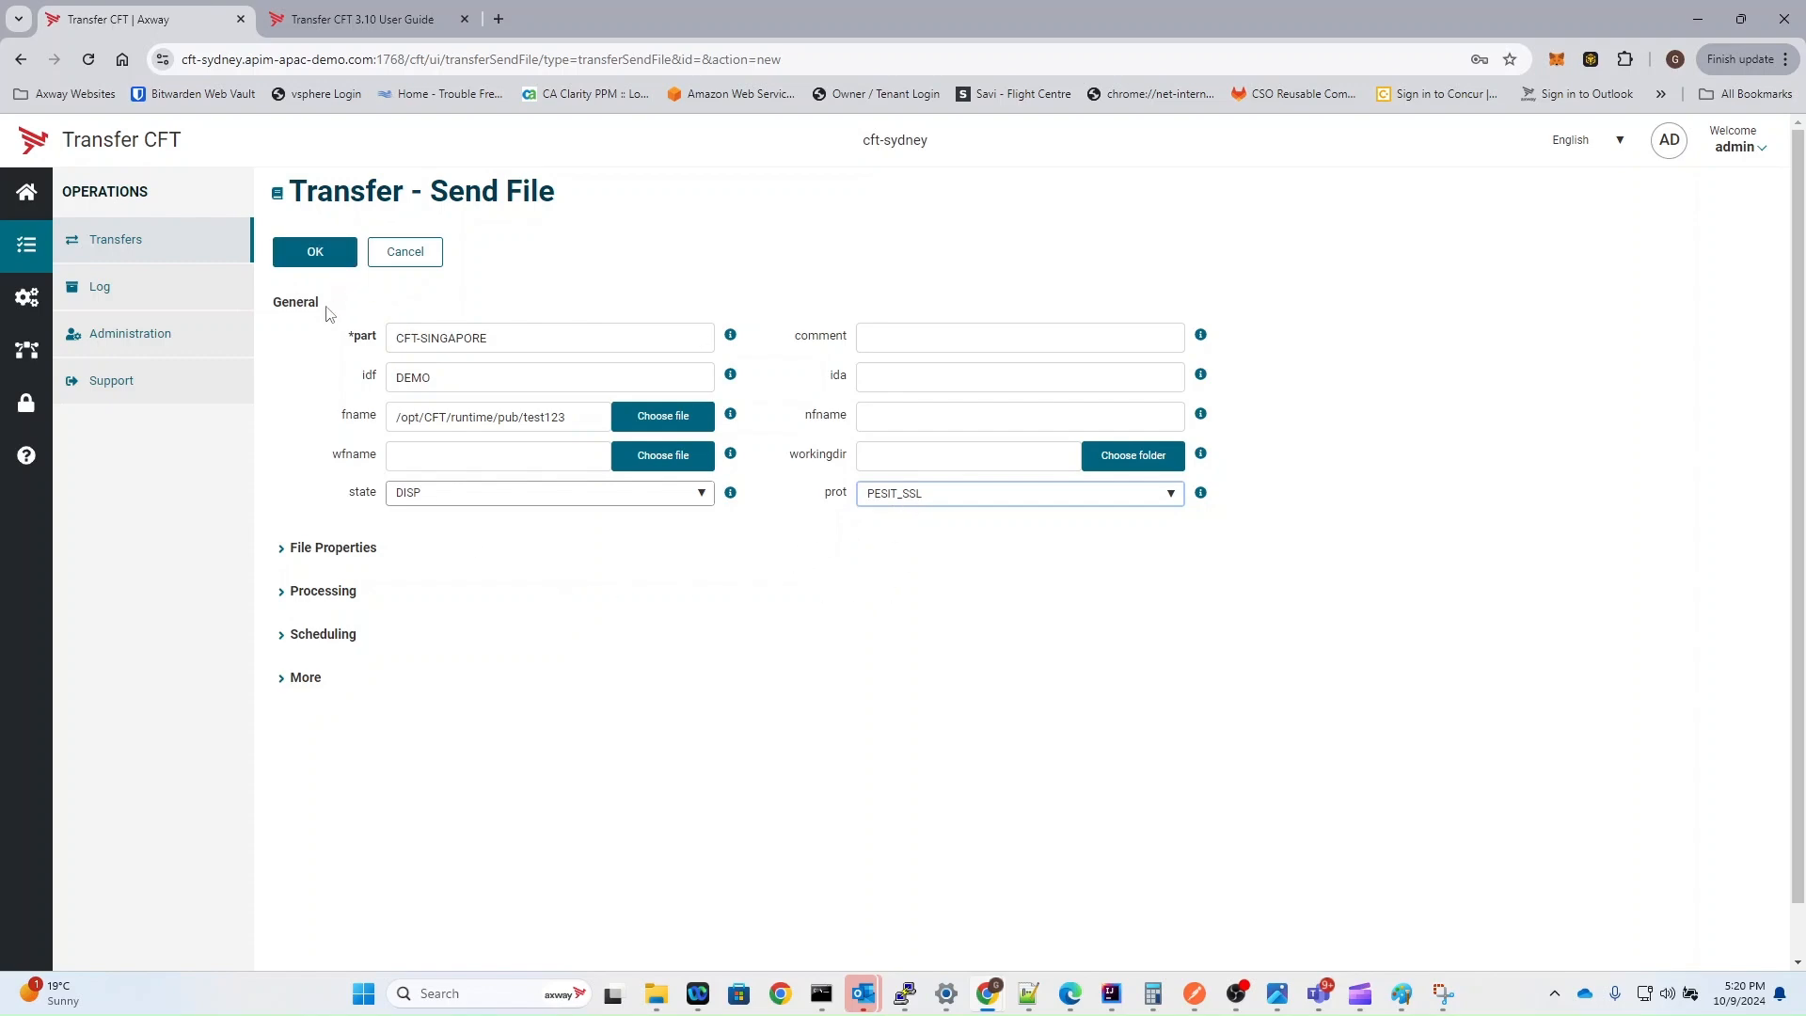
left_click(299, 253)
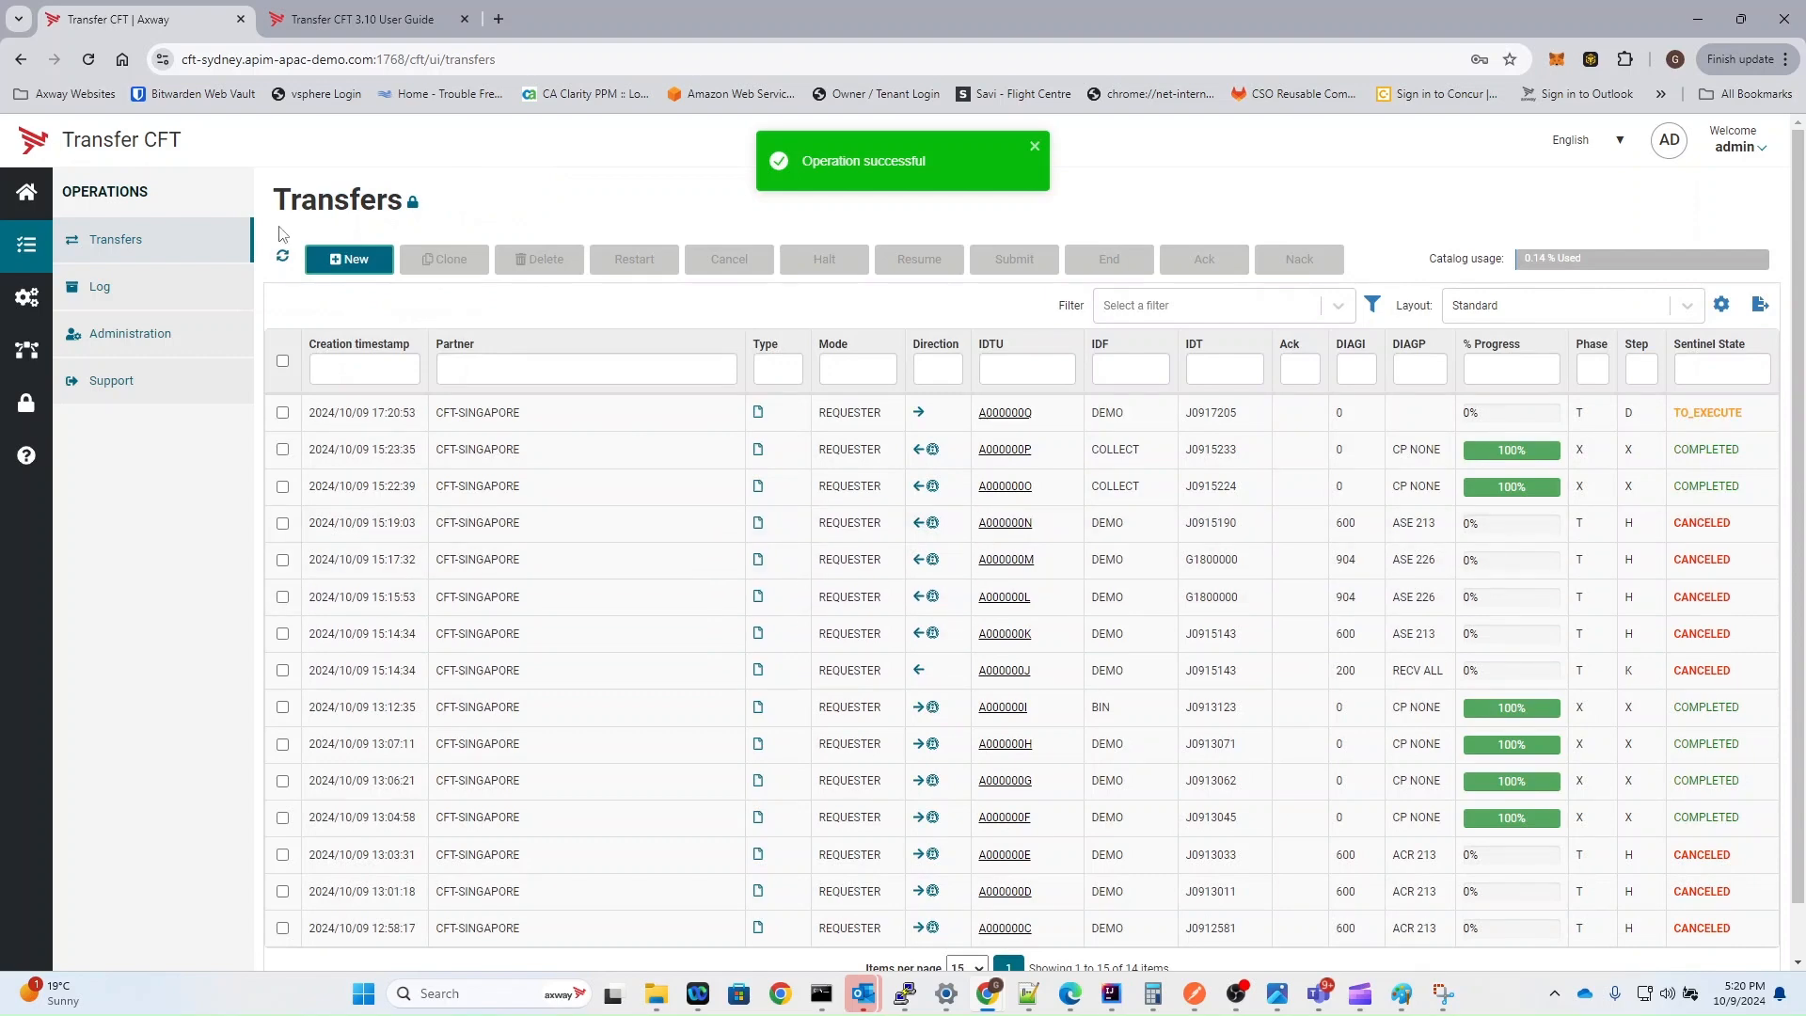
Step: Refresh the transfer list until the new transfer's status updates, and examine its messages and the Log
left_click(283, 259)
left_click(283, 258)
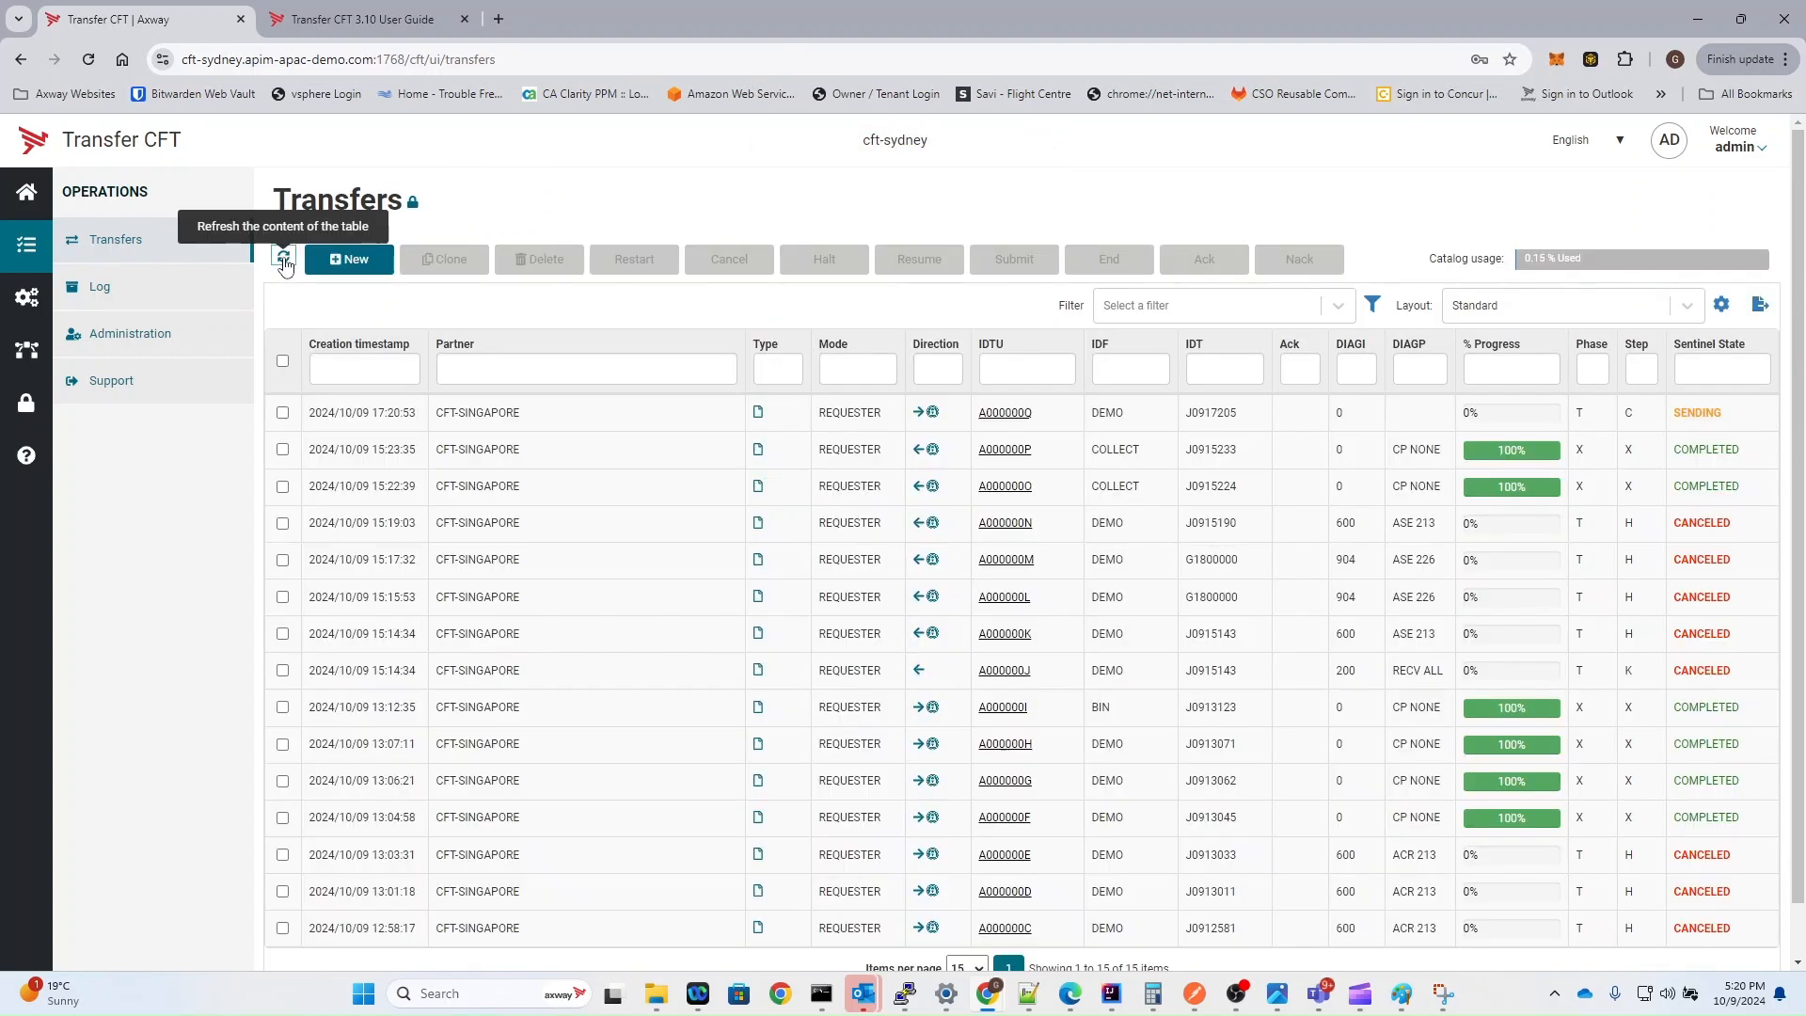
left_click(283, 259)
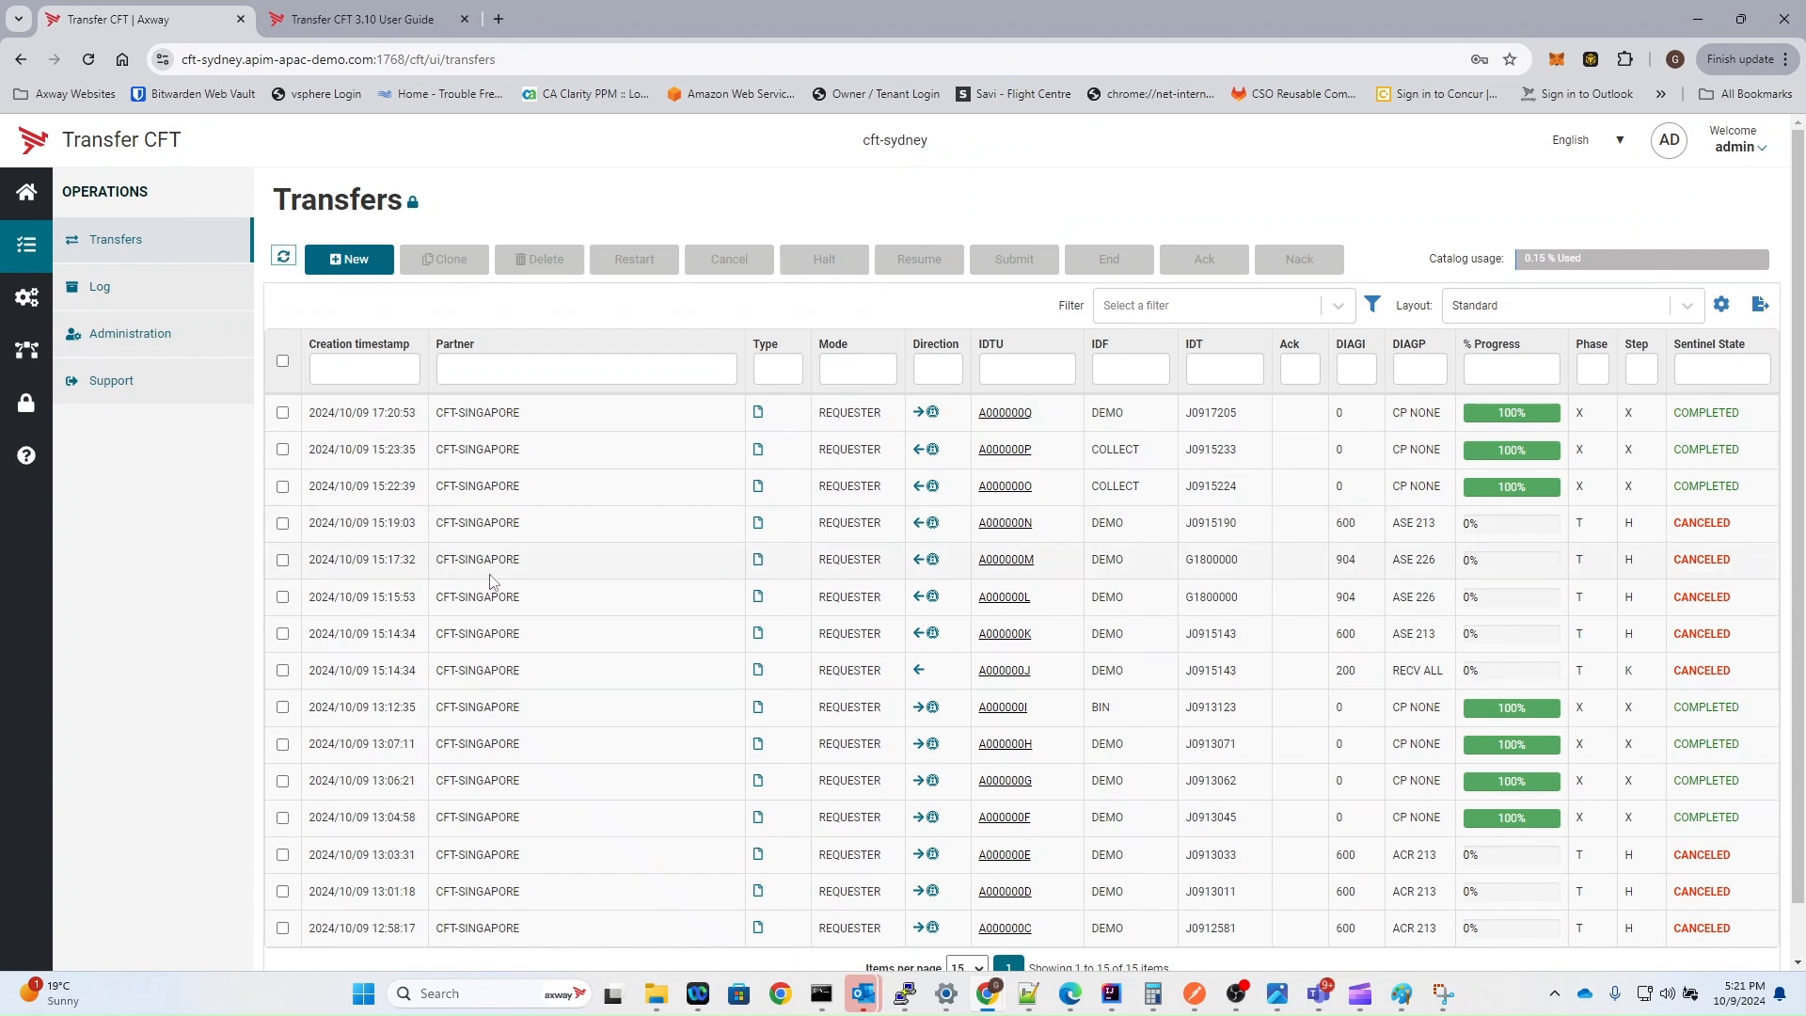
left_click(385, 423)
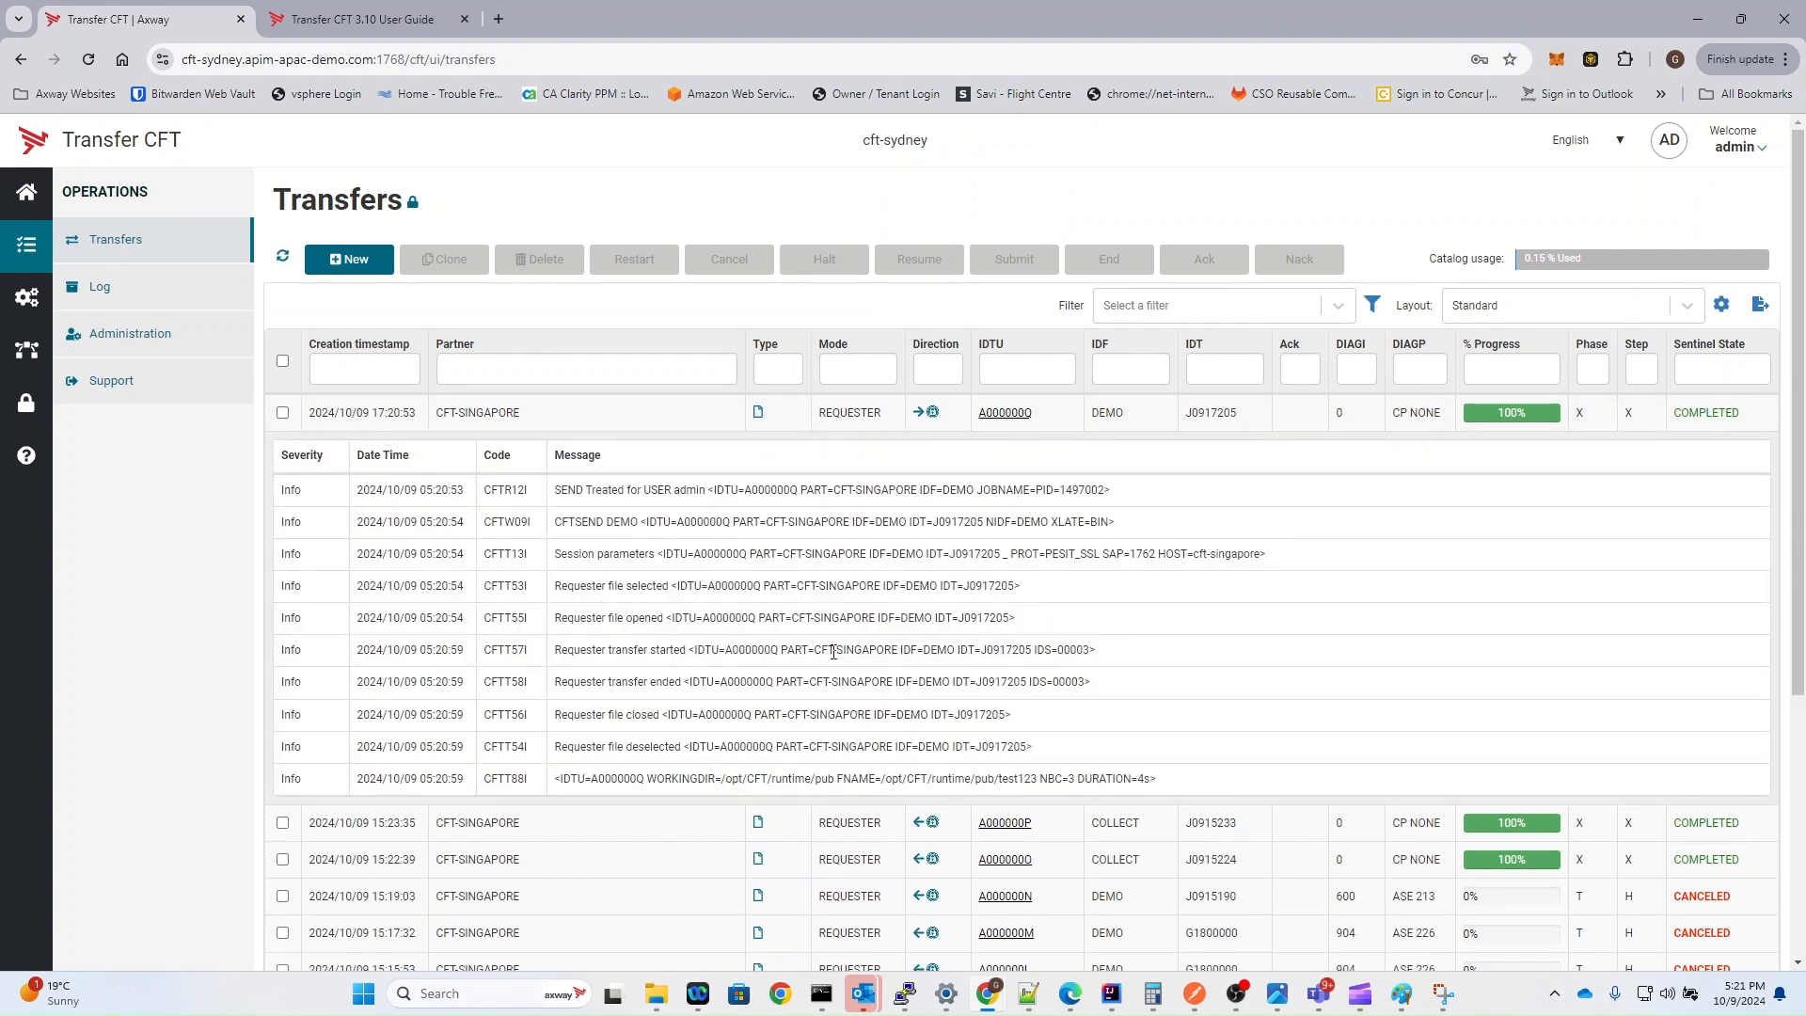
left_click(119, 286)
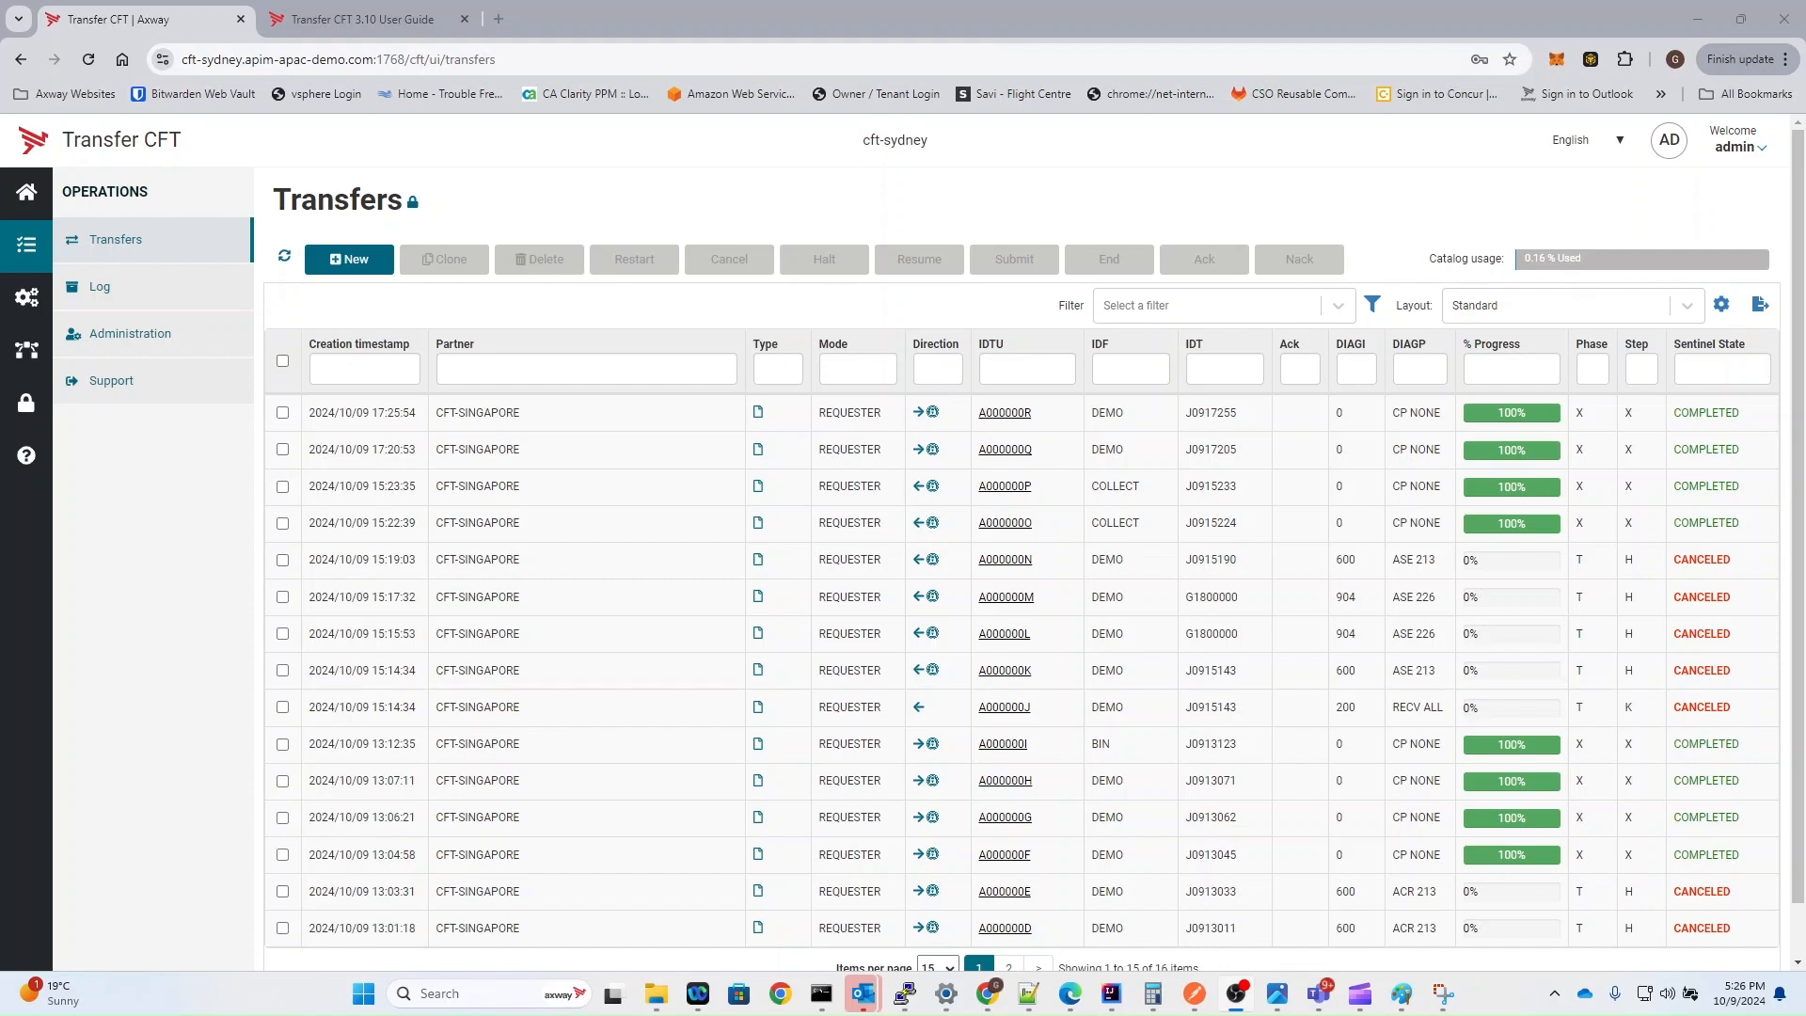
Step: Switch to the cft-sydney terminal and run "cftutil send part=cft-singapore, idf=DEMO, fname=/opt/CFT/runtime/pub/test123"
key("alt+Tab")
key("Tab")
key("Tab")
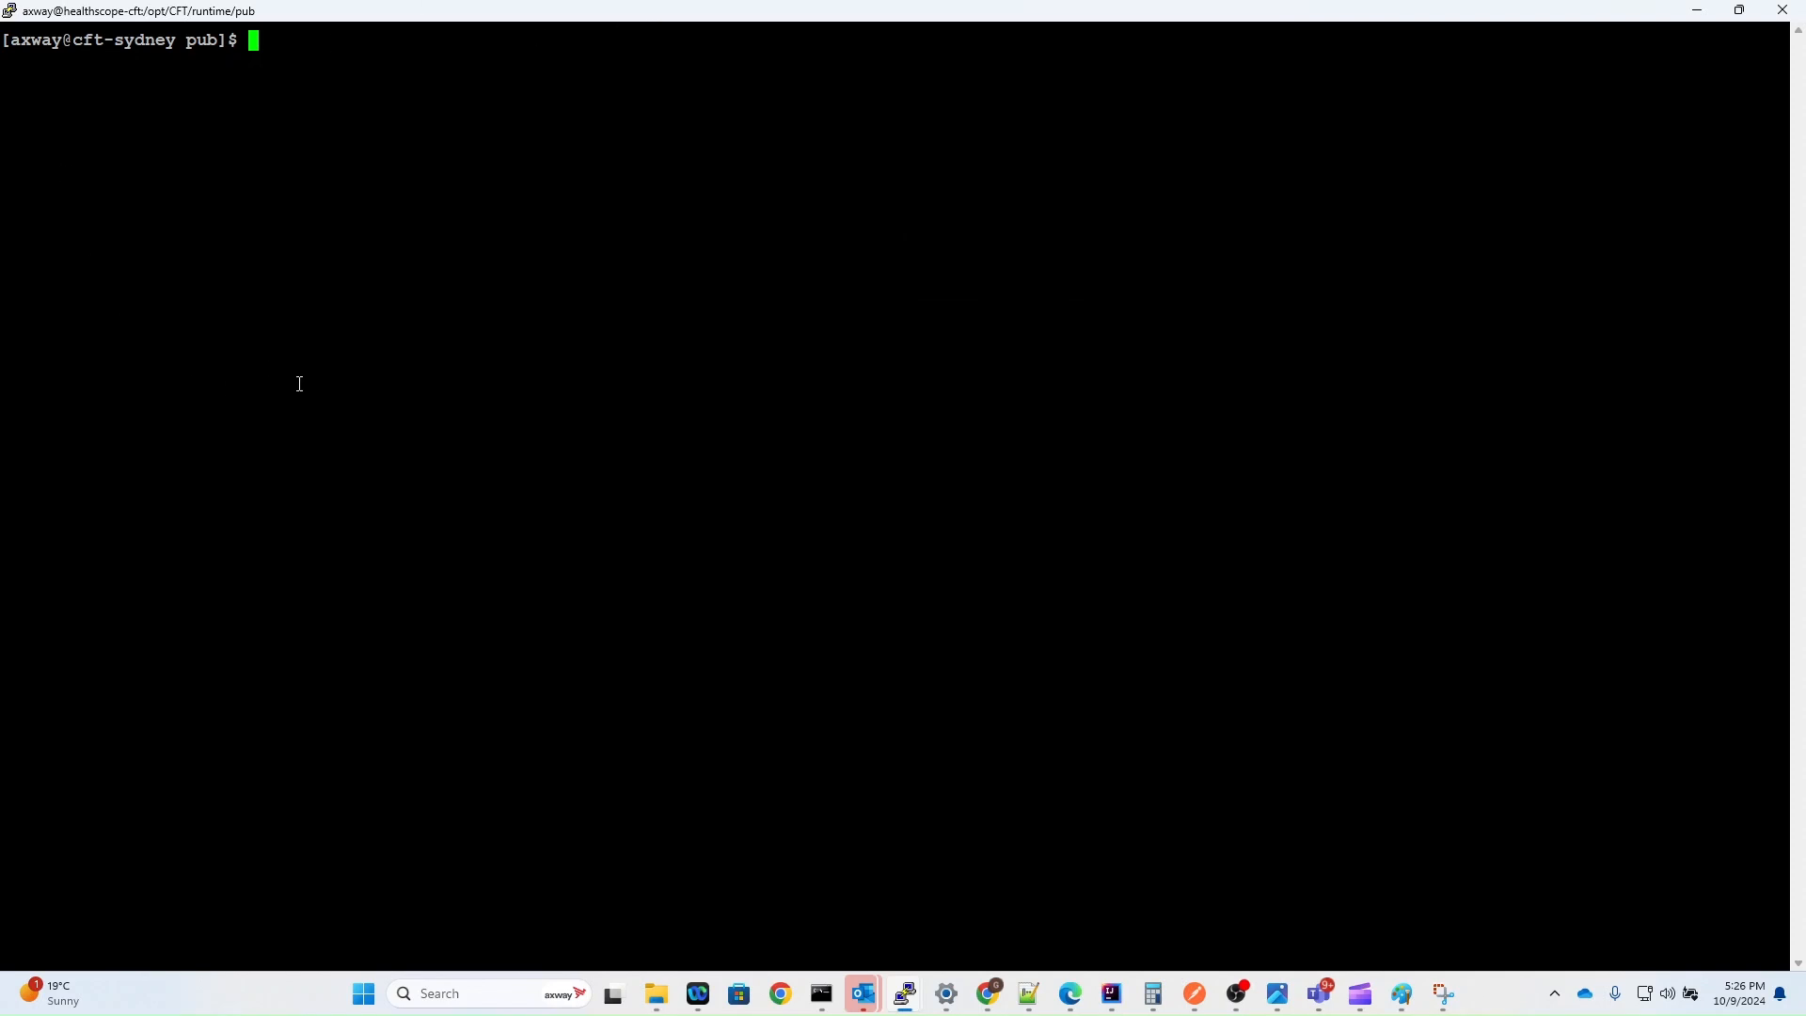
type("cftutil send part=cft-singapore, idf=DEMO, fname=/opt/CFT/runtime/pub/test123")
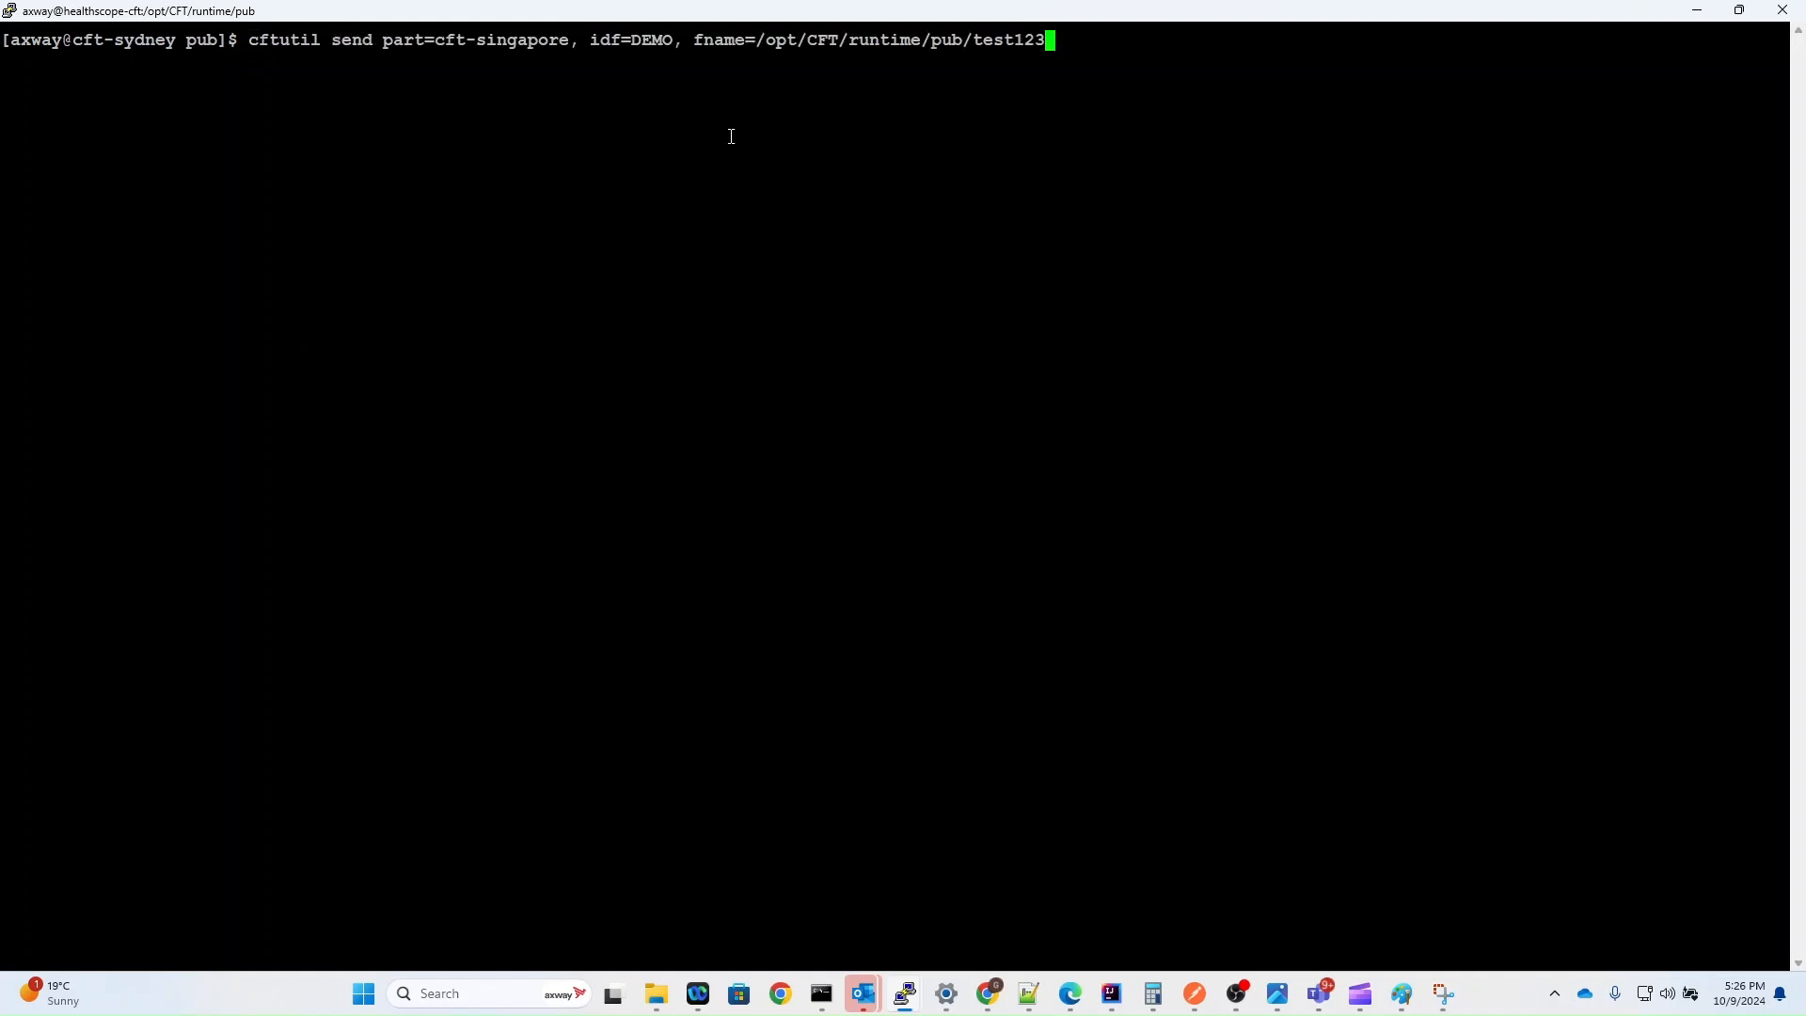
double_click(303, 41)
double_click(356, 41)
left_click_drag(384, 41, 671, 41)
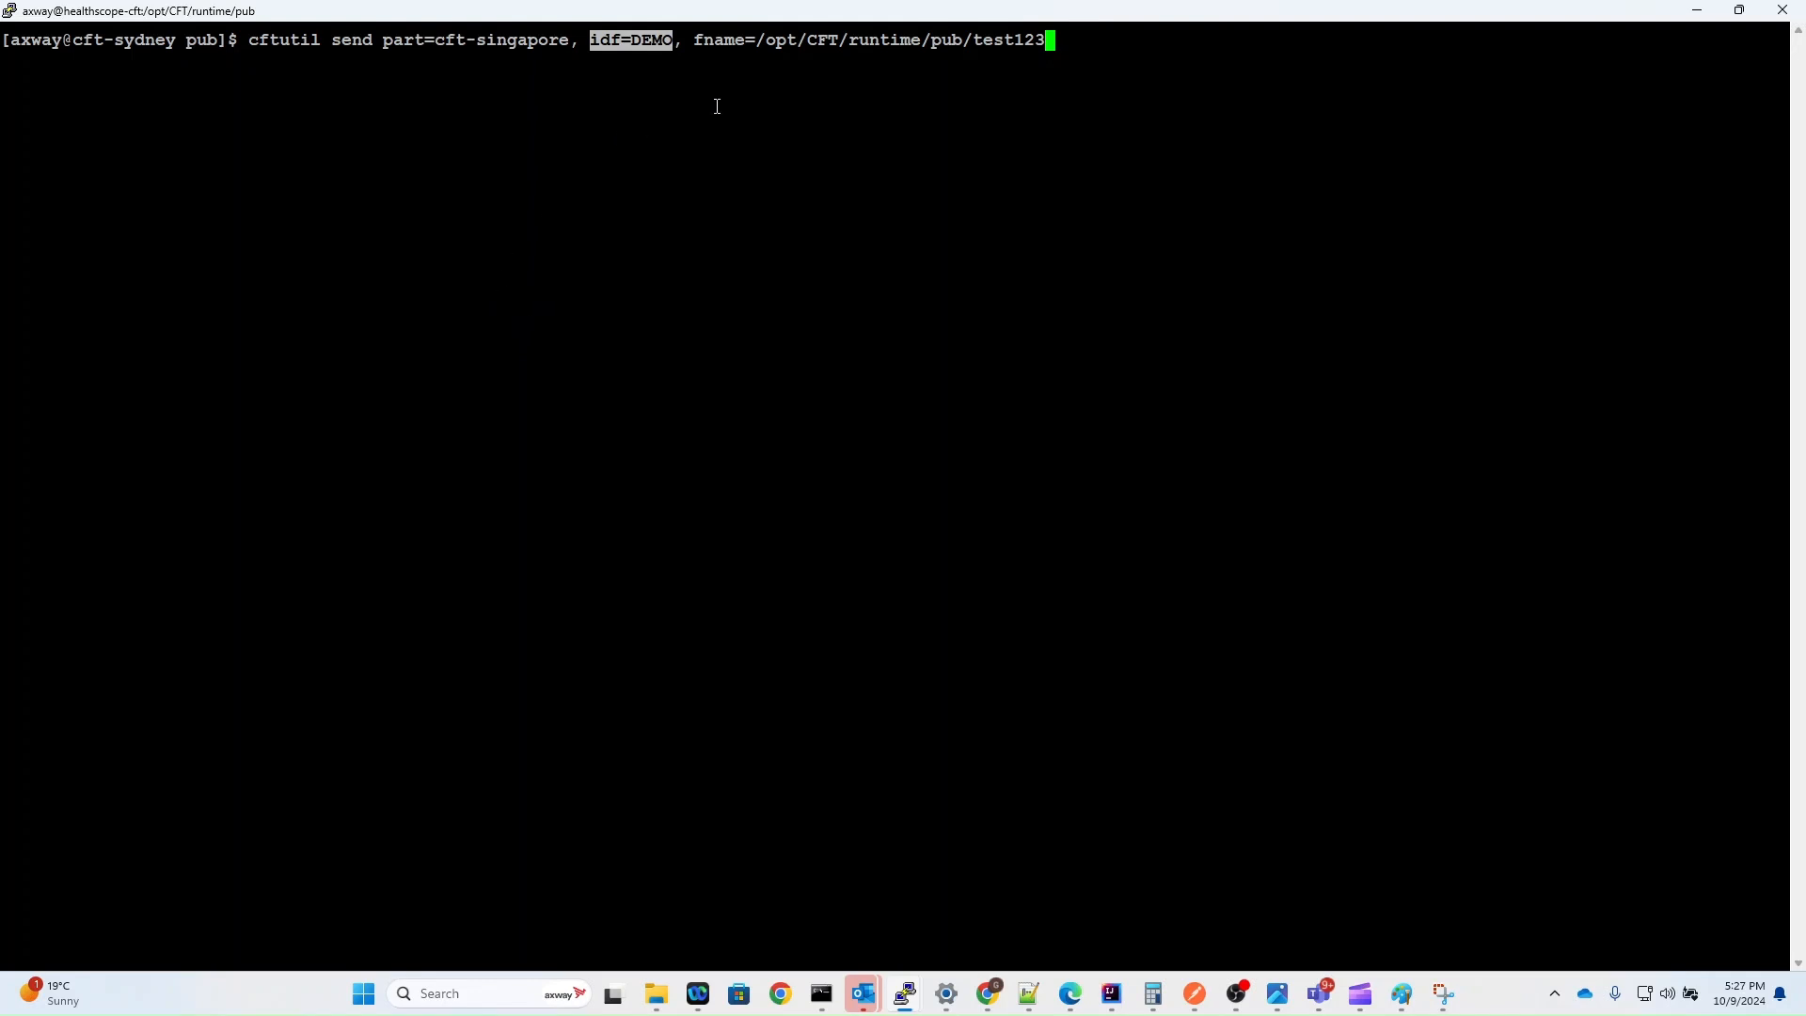
left_click(707, 31)
left_click_drag(698, 40, 1051, 40)
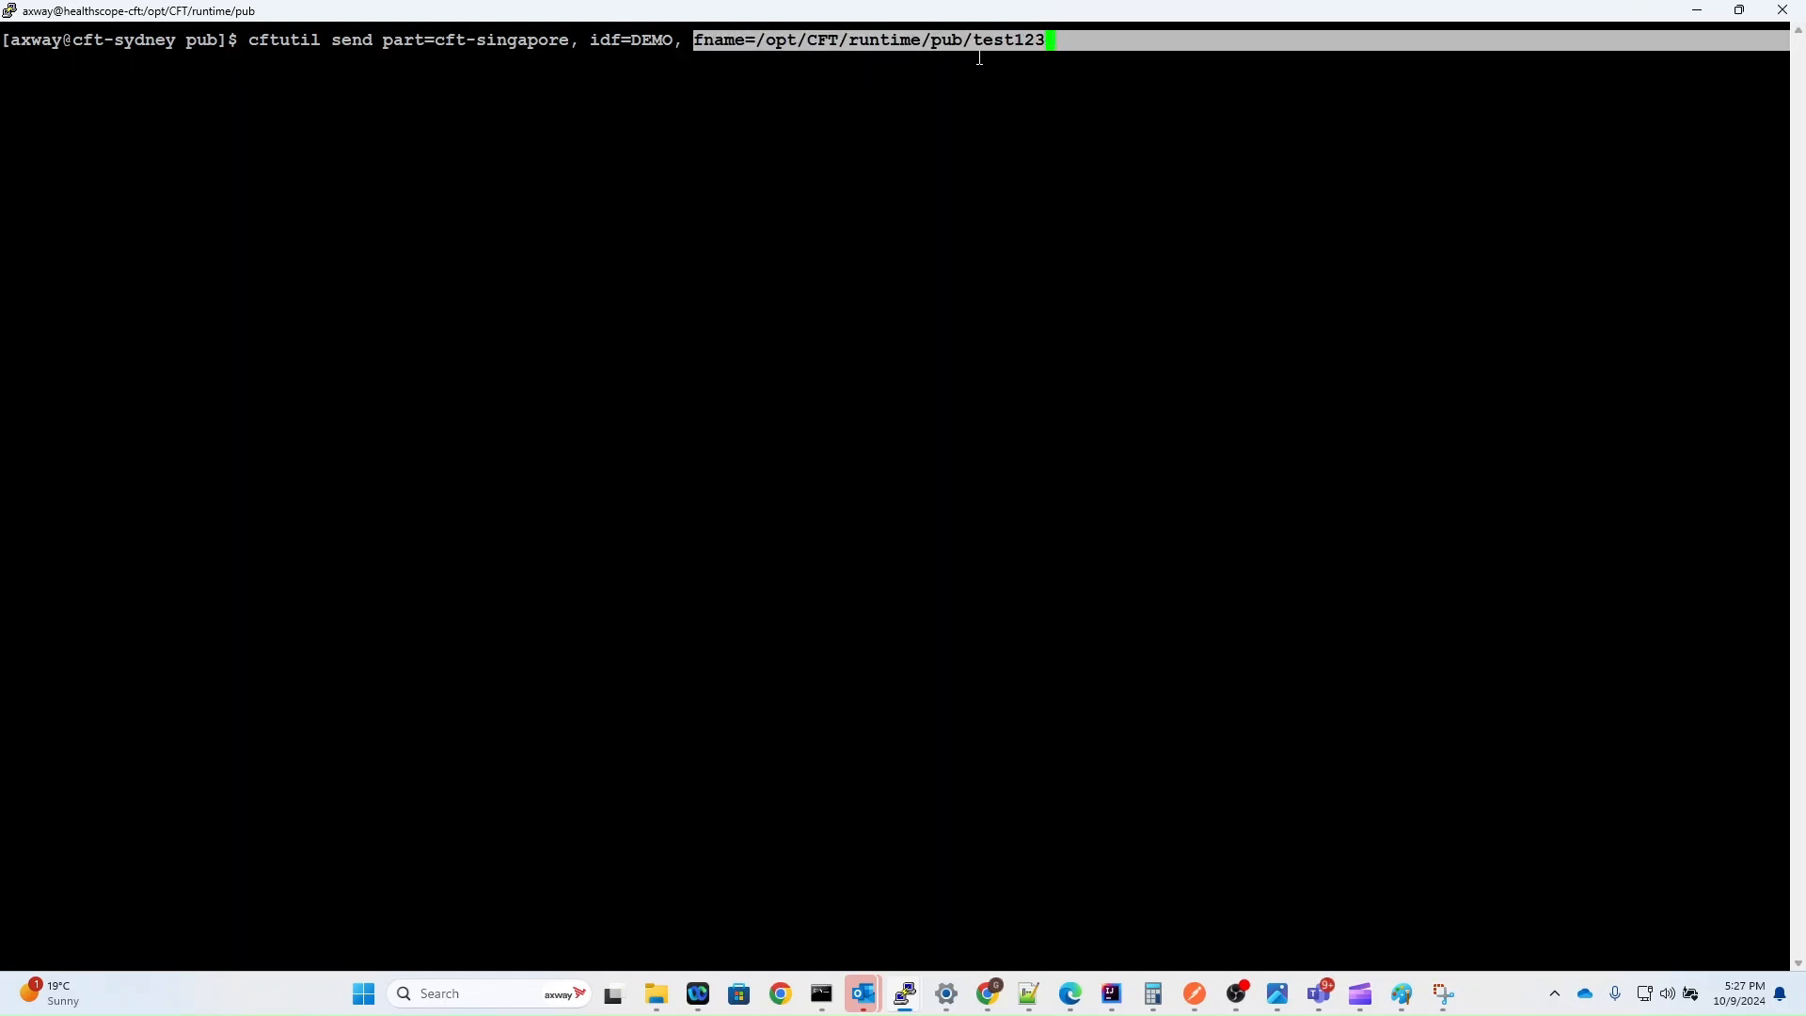
left_click(946, 111)
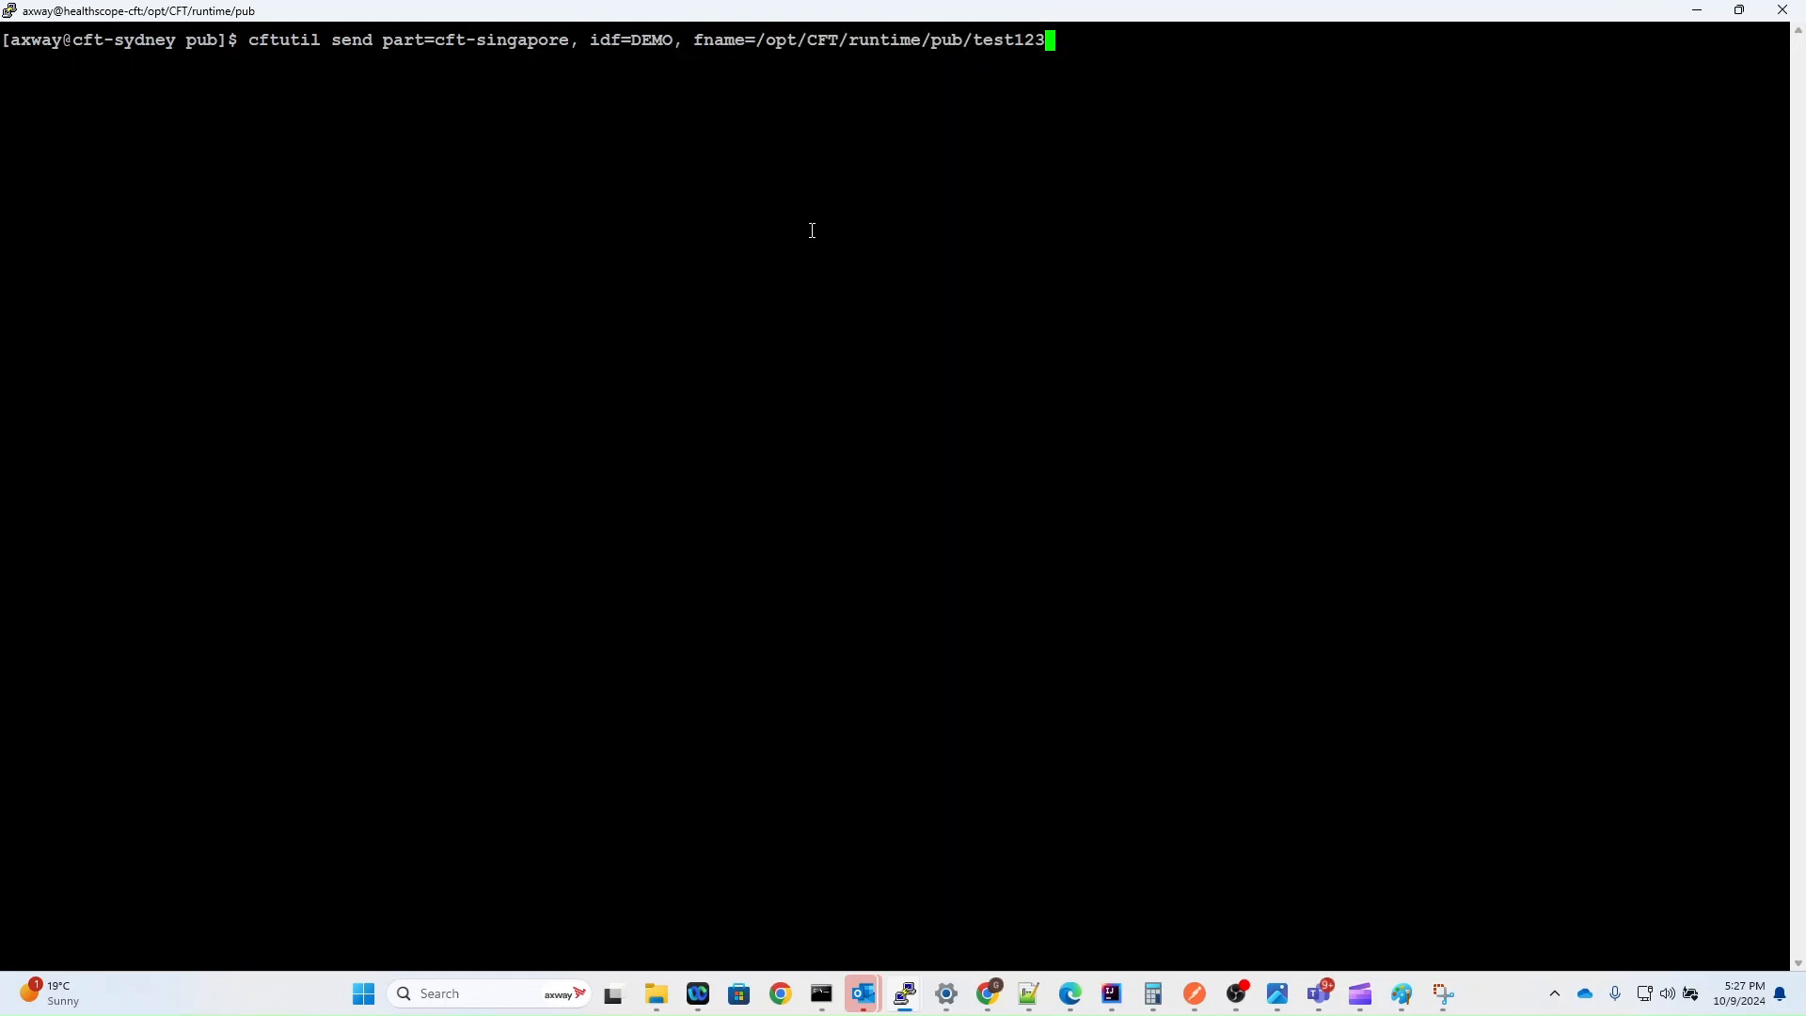
key("Return")
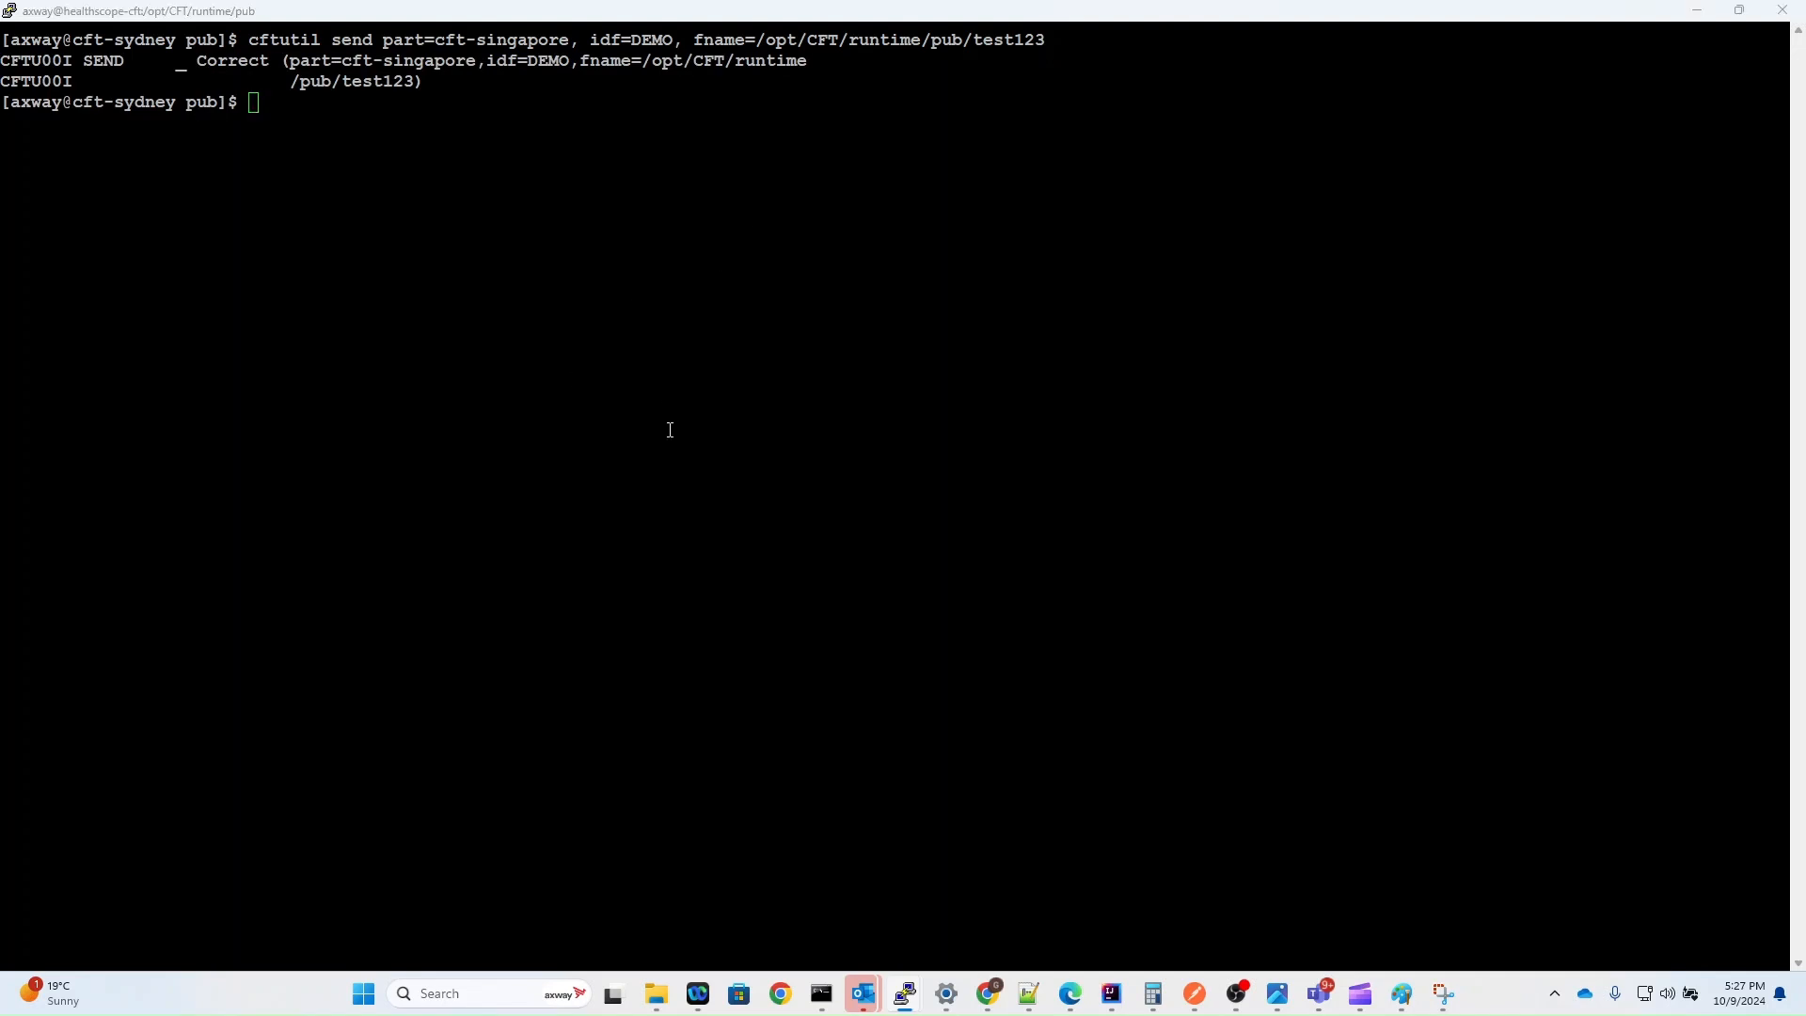
Step: Switch back to Transfer CFT in the browser and refresh the transfer list to check the command-line transfer
key("alt+Tab")
left_click(658, 261)
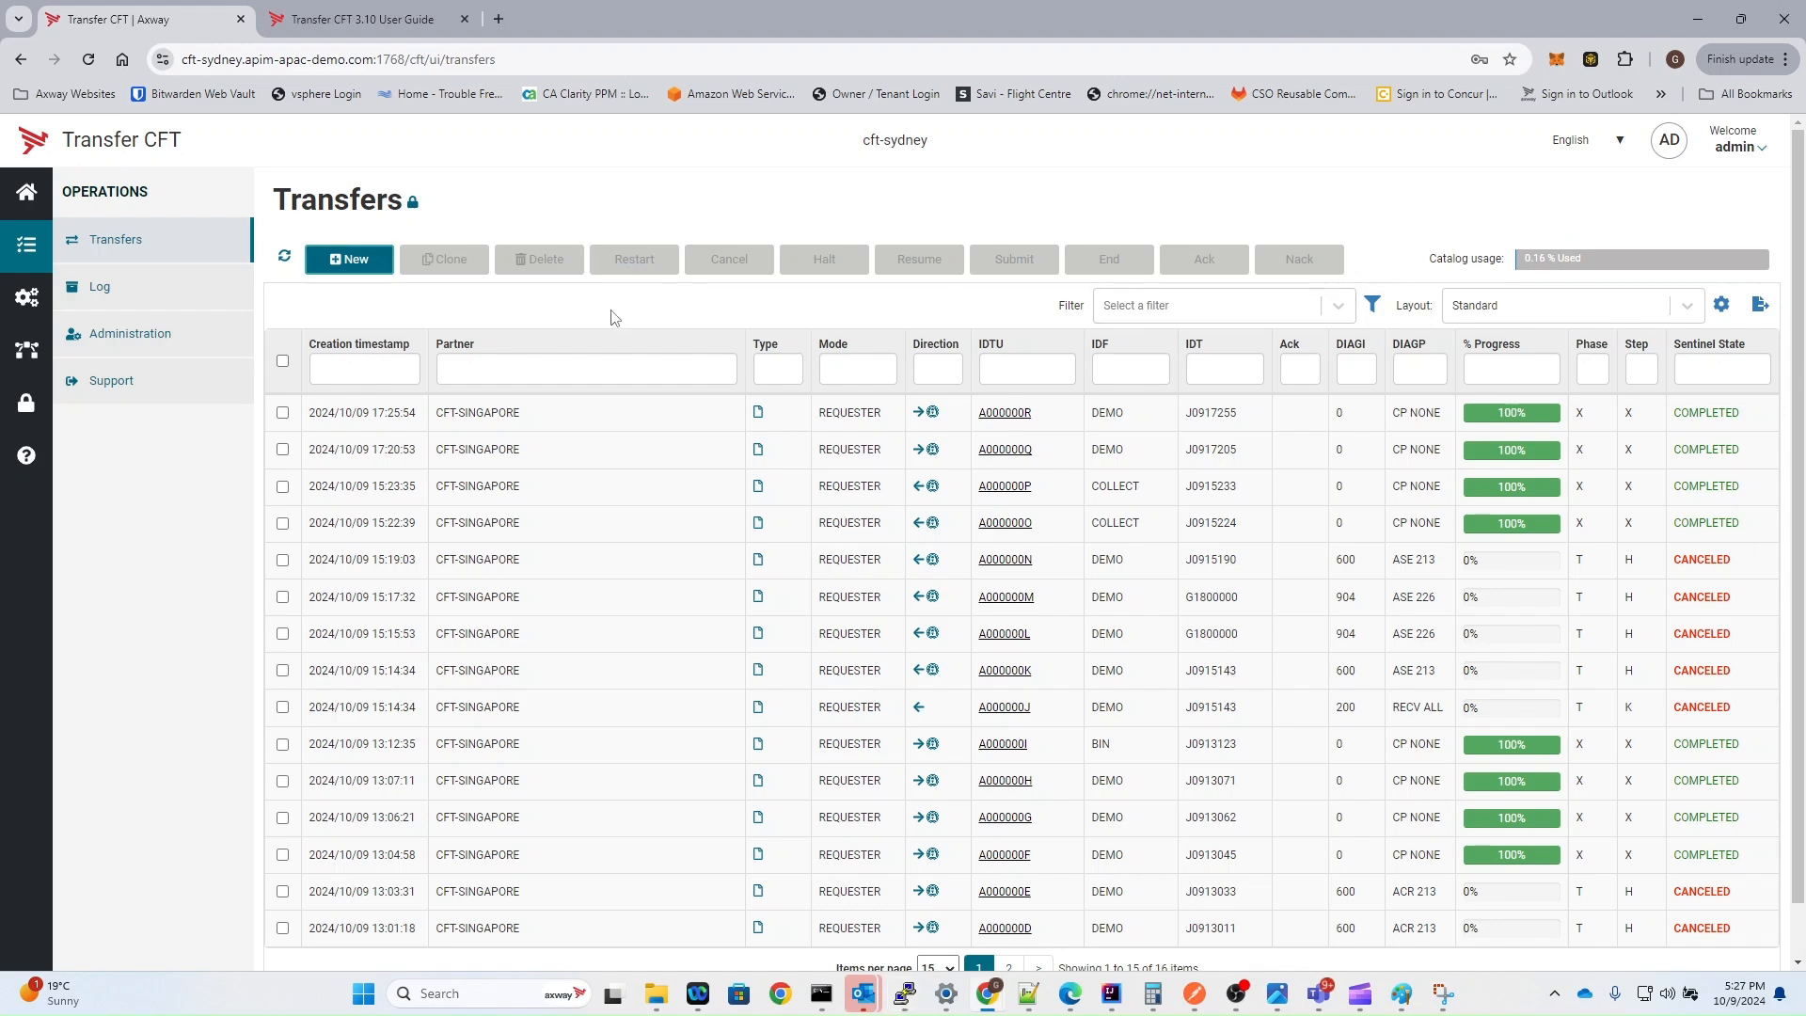
left_click(283, 259)
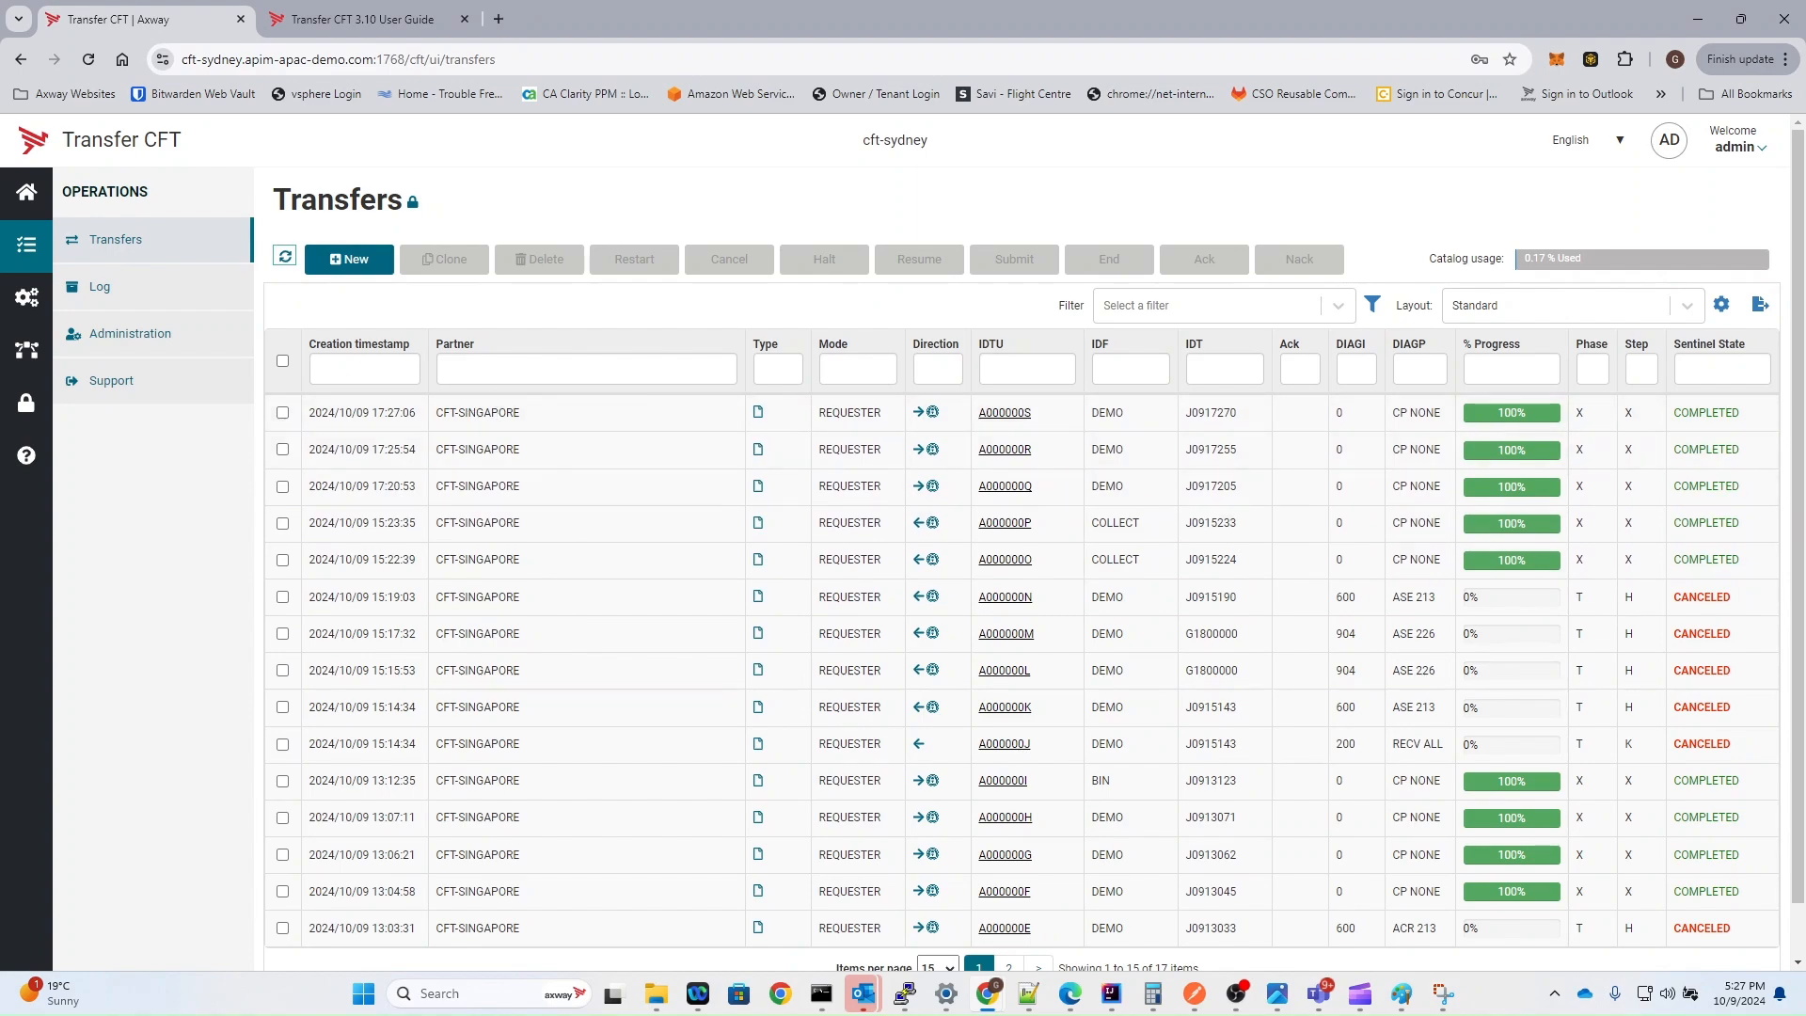
Step: Switch to the cft-sydney terminal and run "cftutil listcat" to list the transfer catalog
key("alt+Tab")
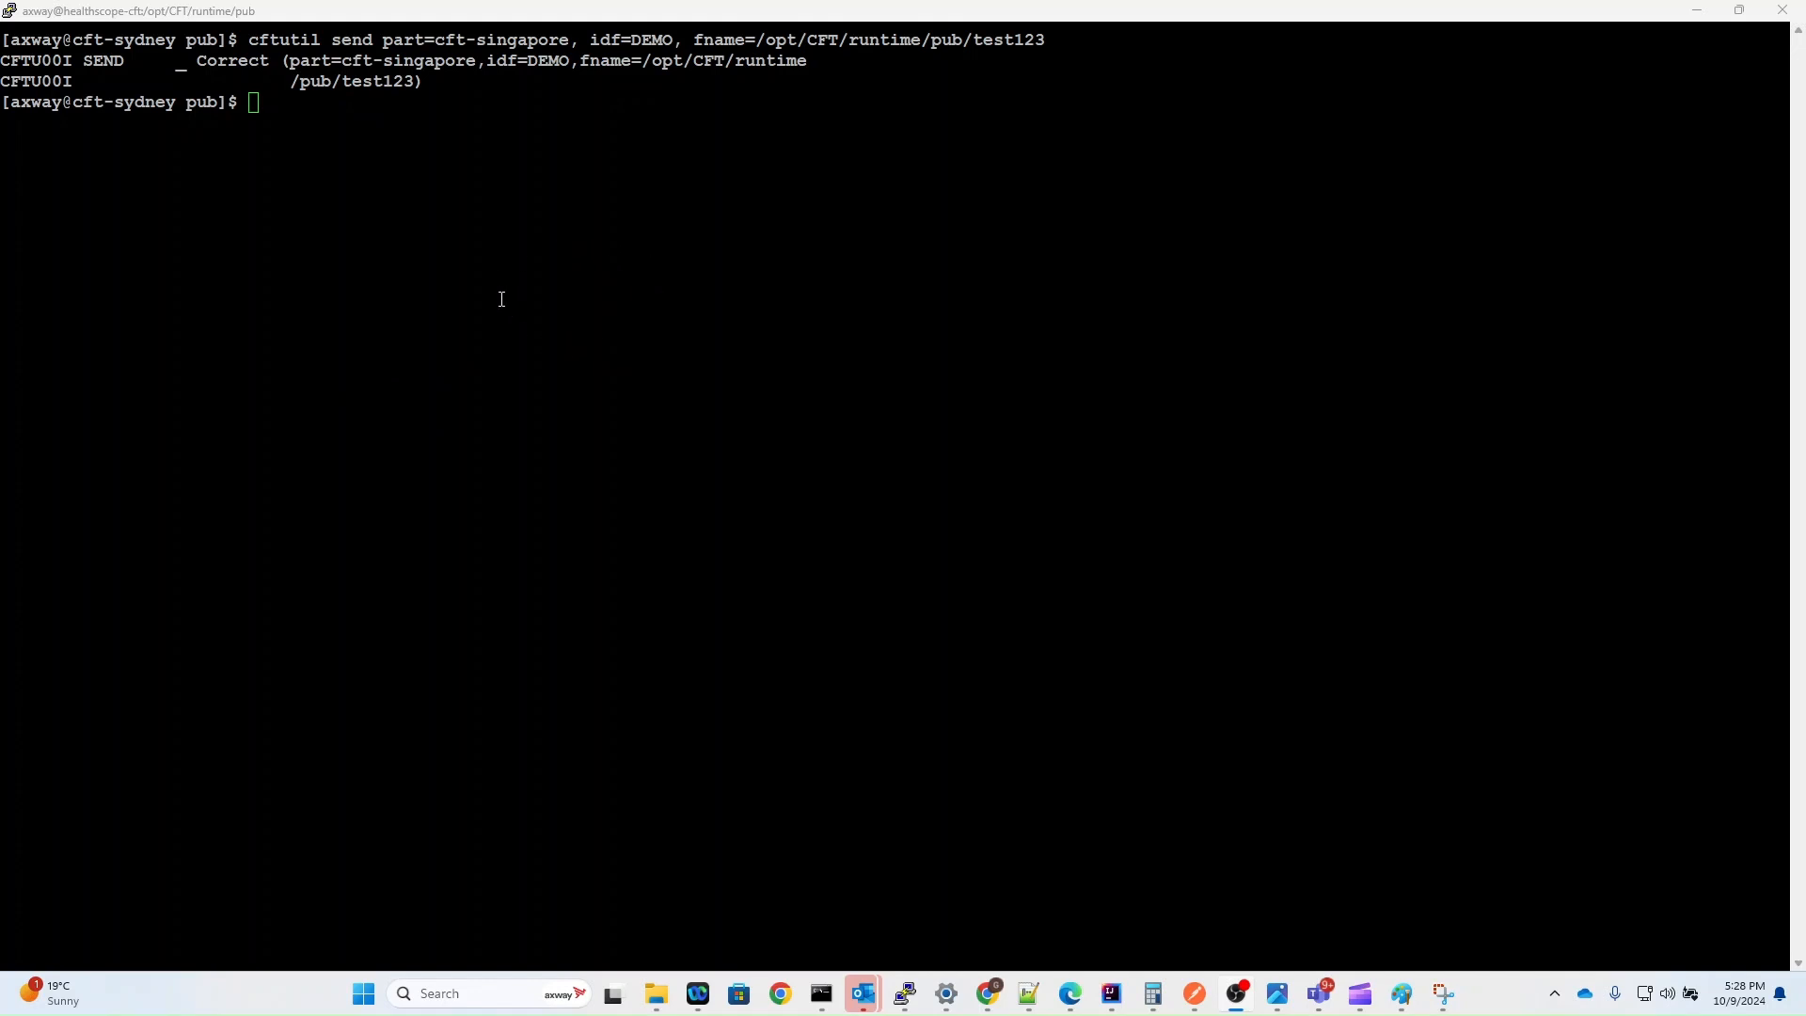
type("cftut")
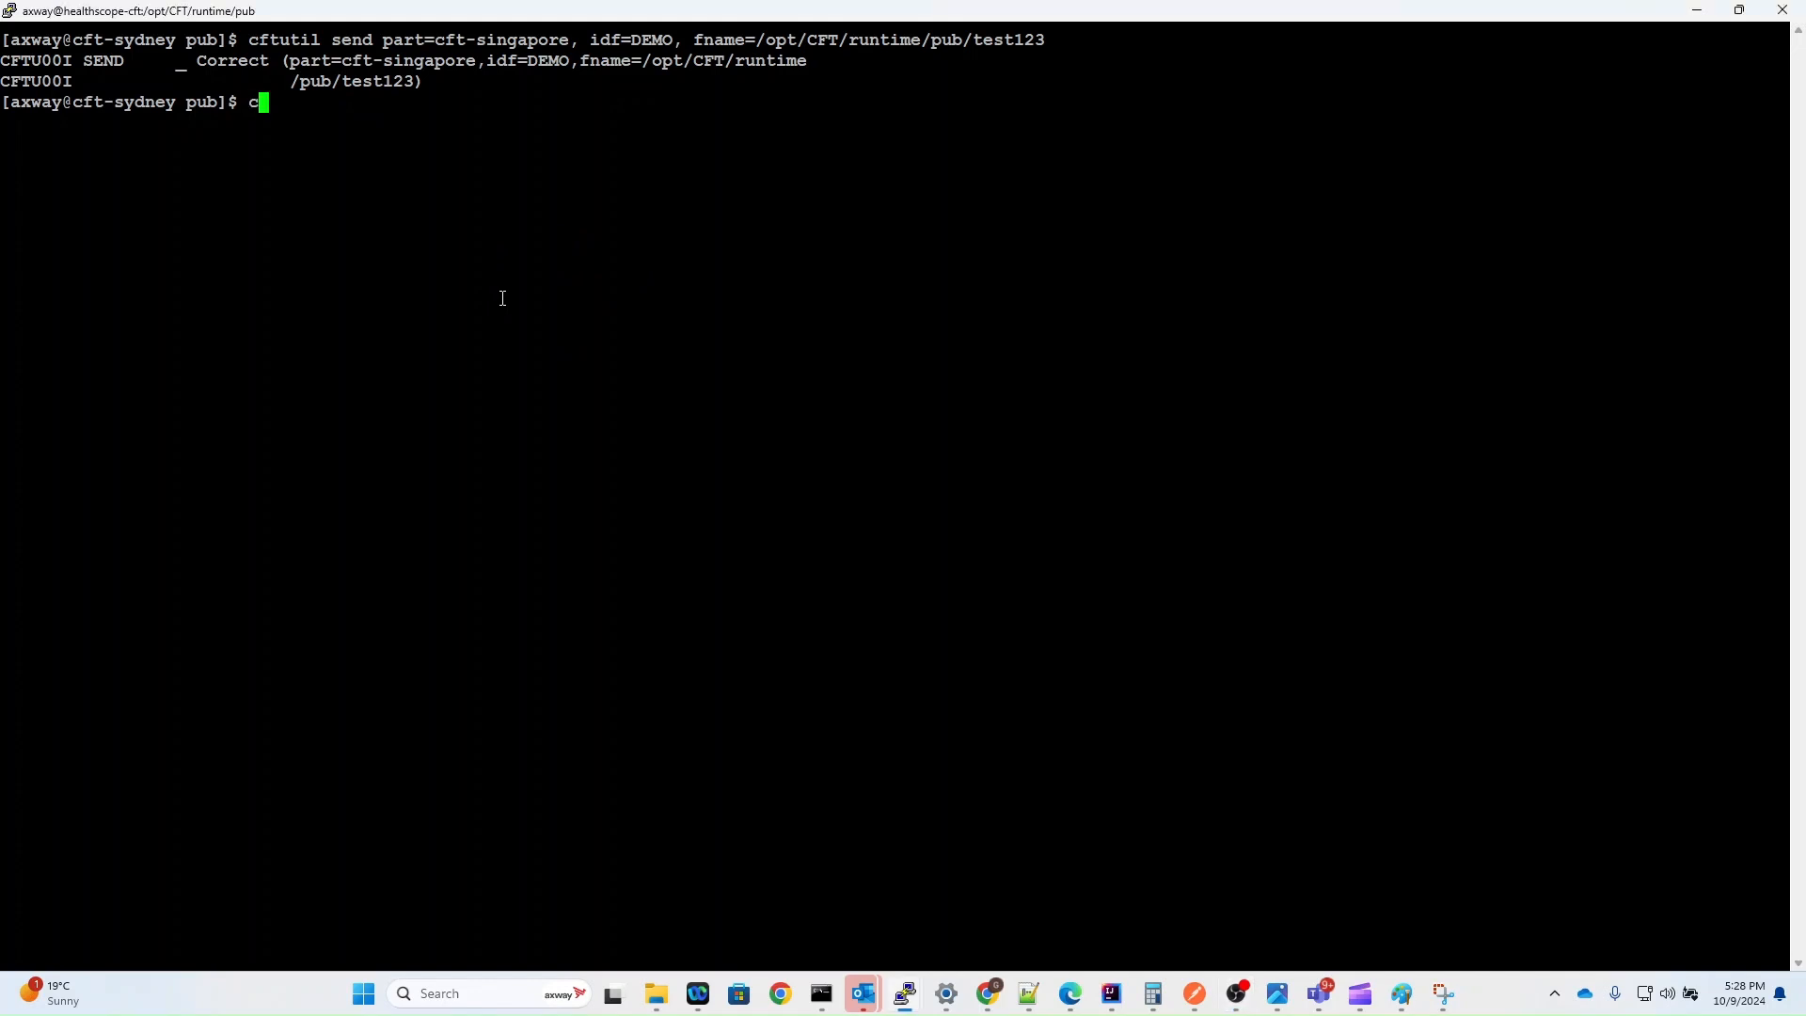
type("il listcat")
key("Return")
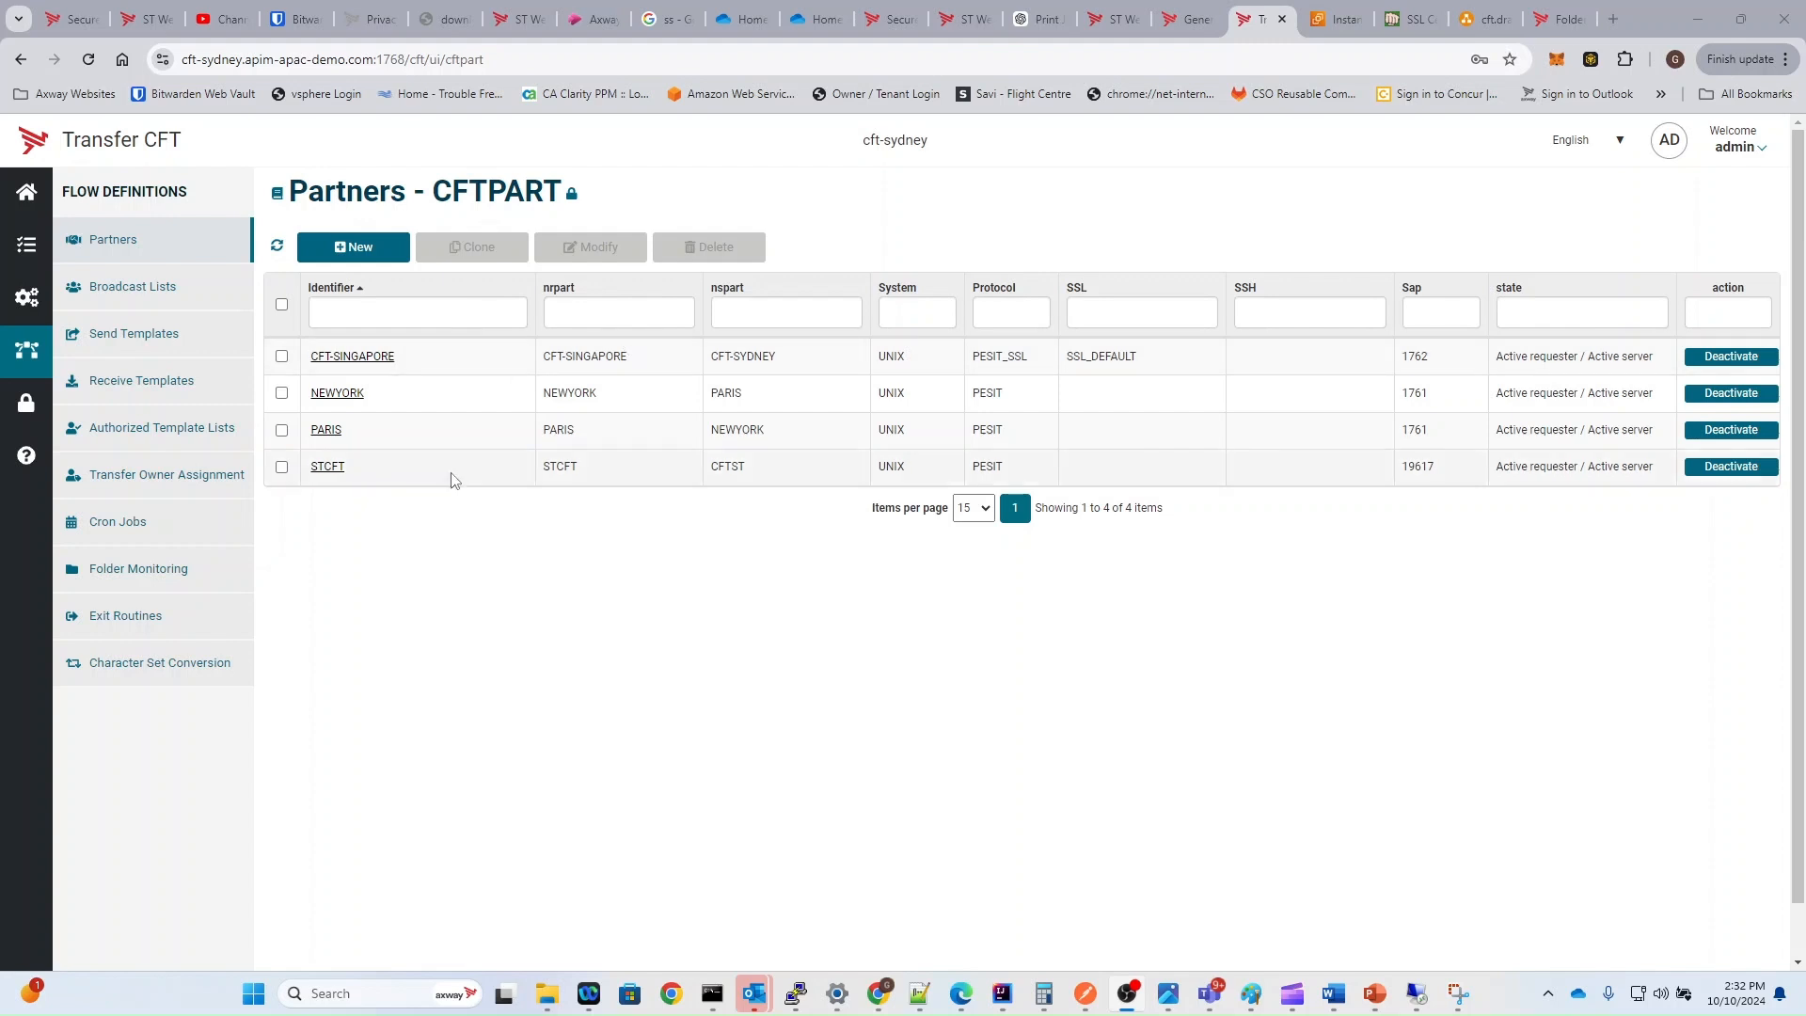
Step: Open the SMB definition in Folder Monitoring in Transfer CFT and examine its scan directory path
left_click(174, 570)
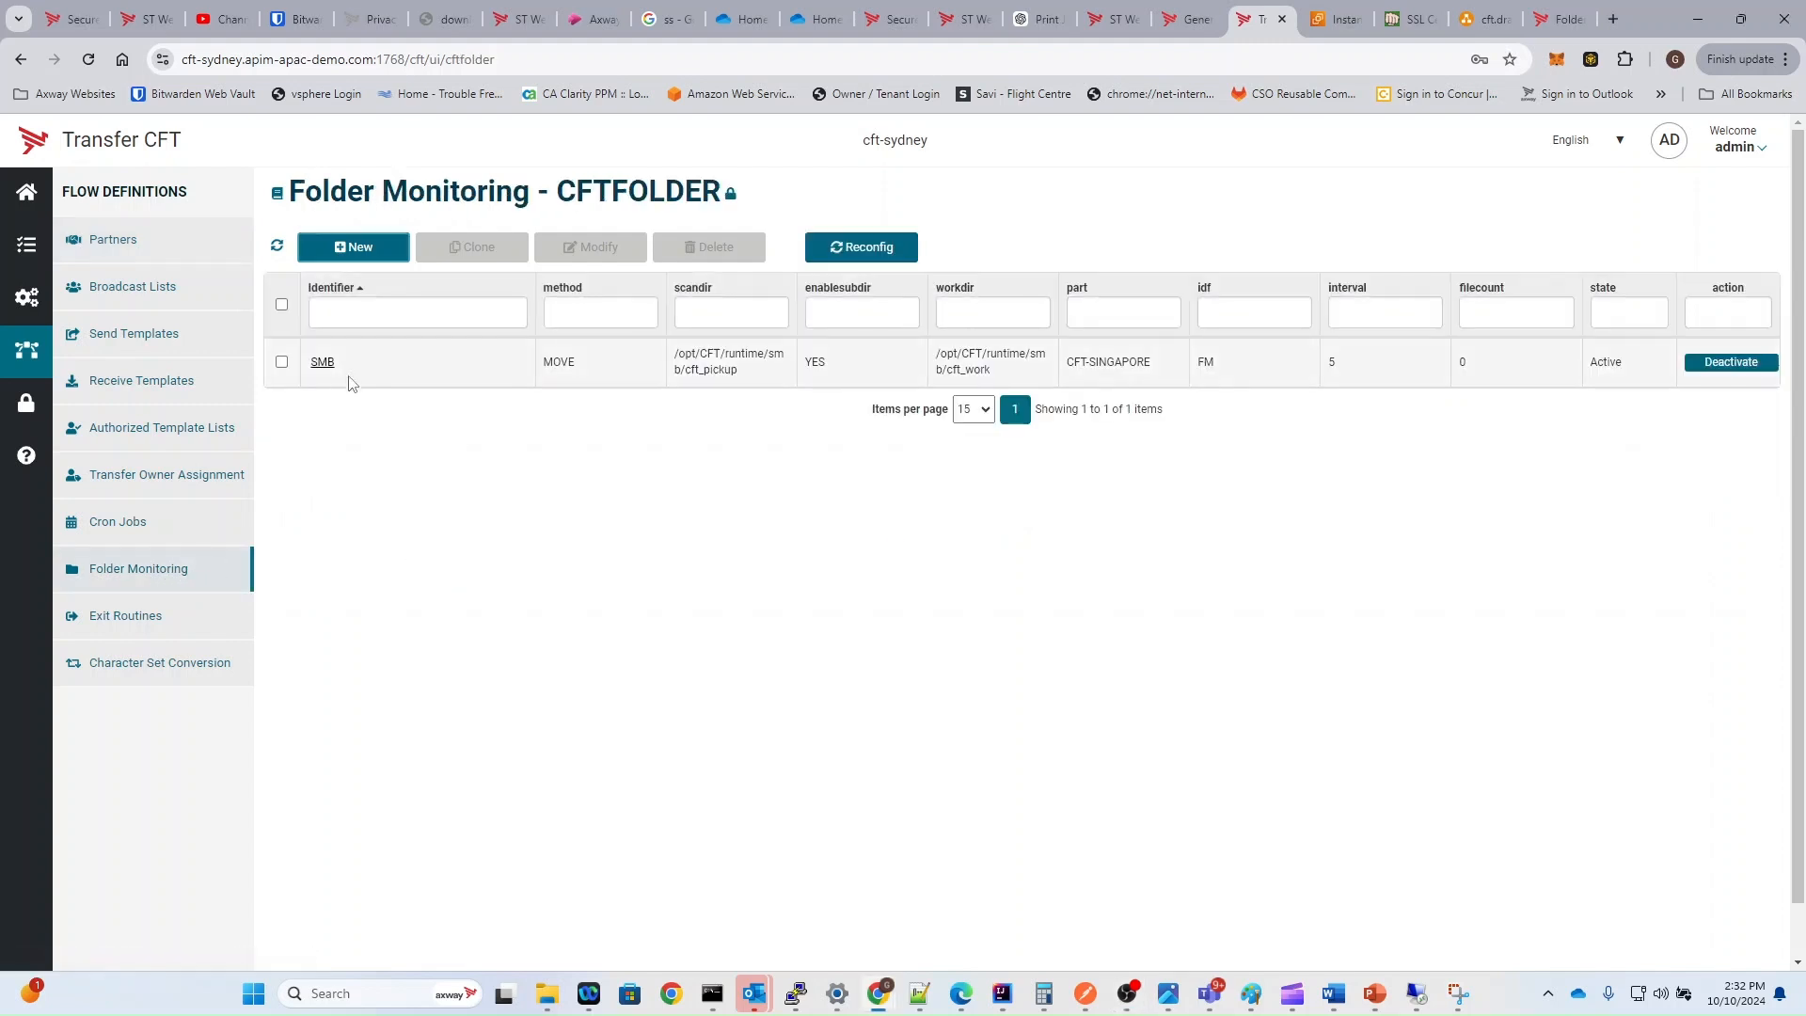
left_click(324, 363)
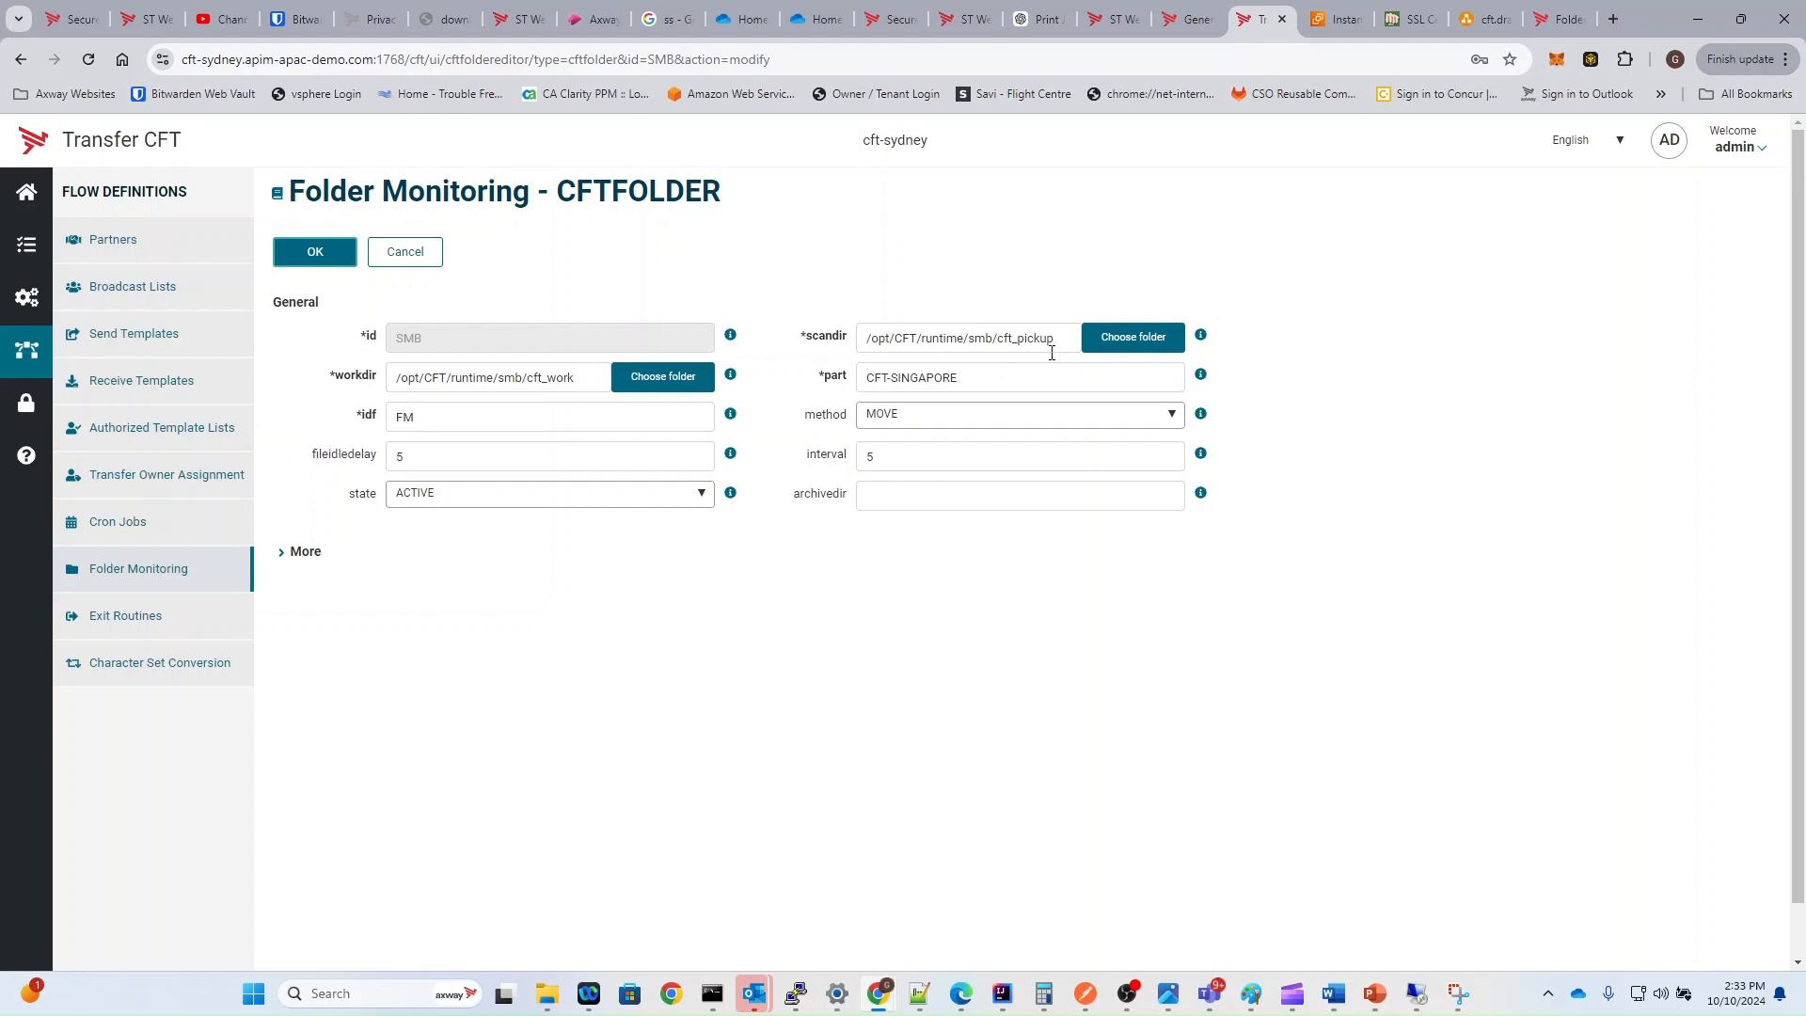
left_click_drag(1065, 344, 866, 336)
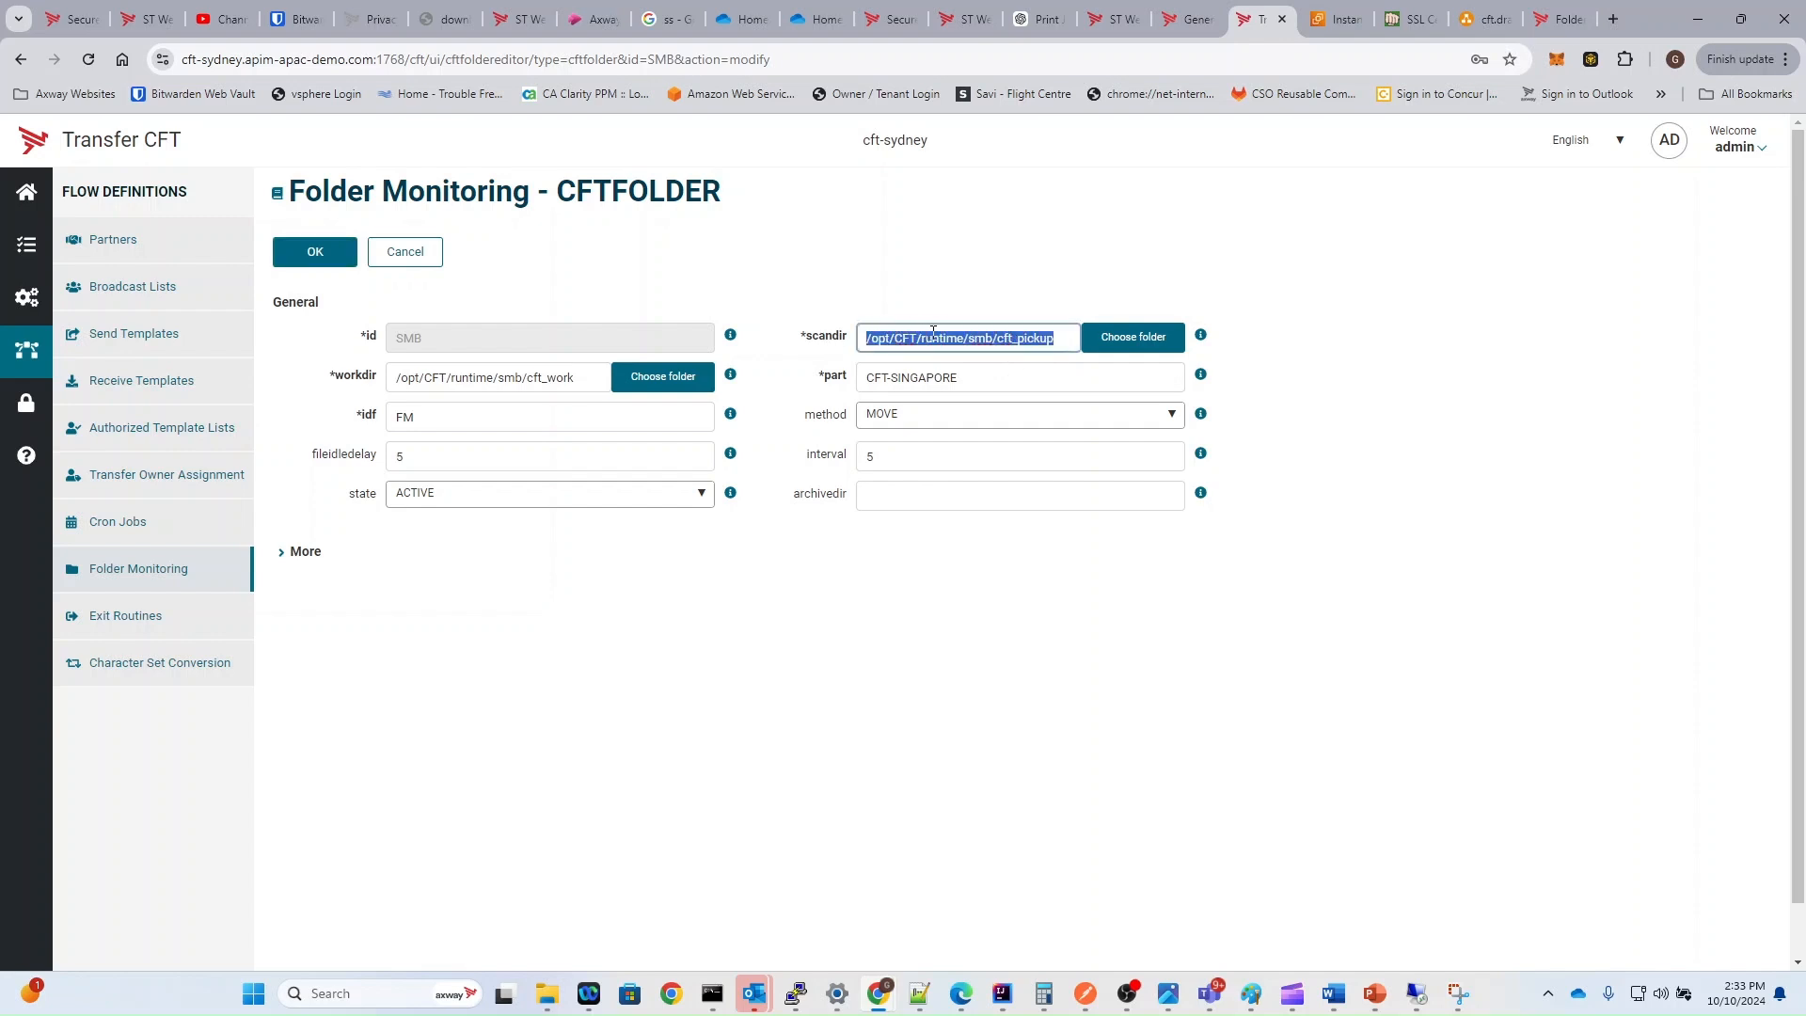
double_click(975, 339)
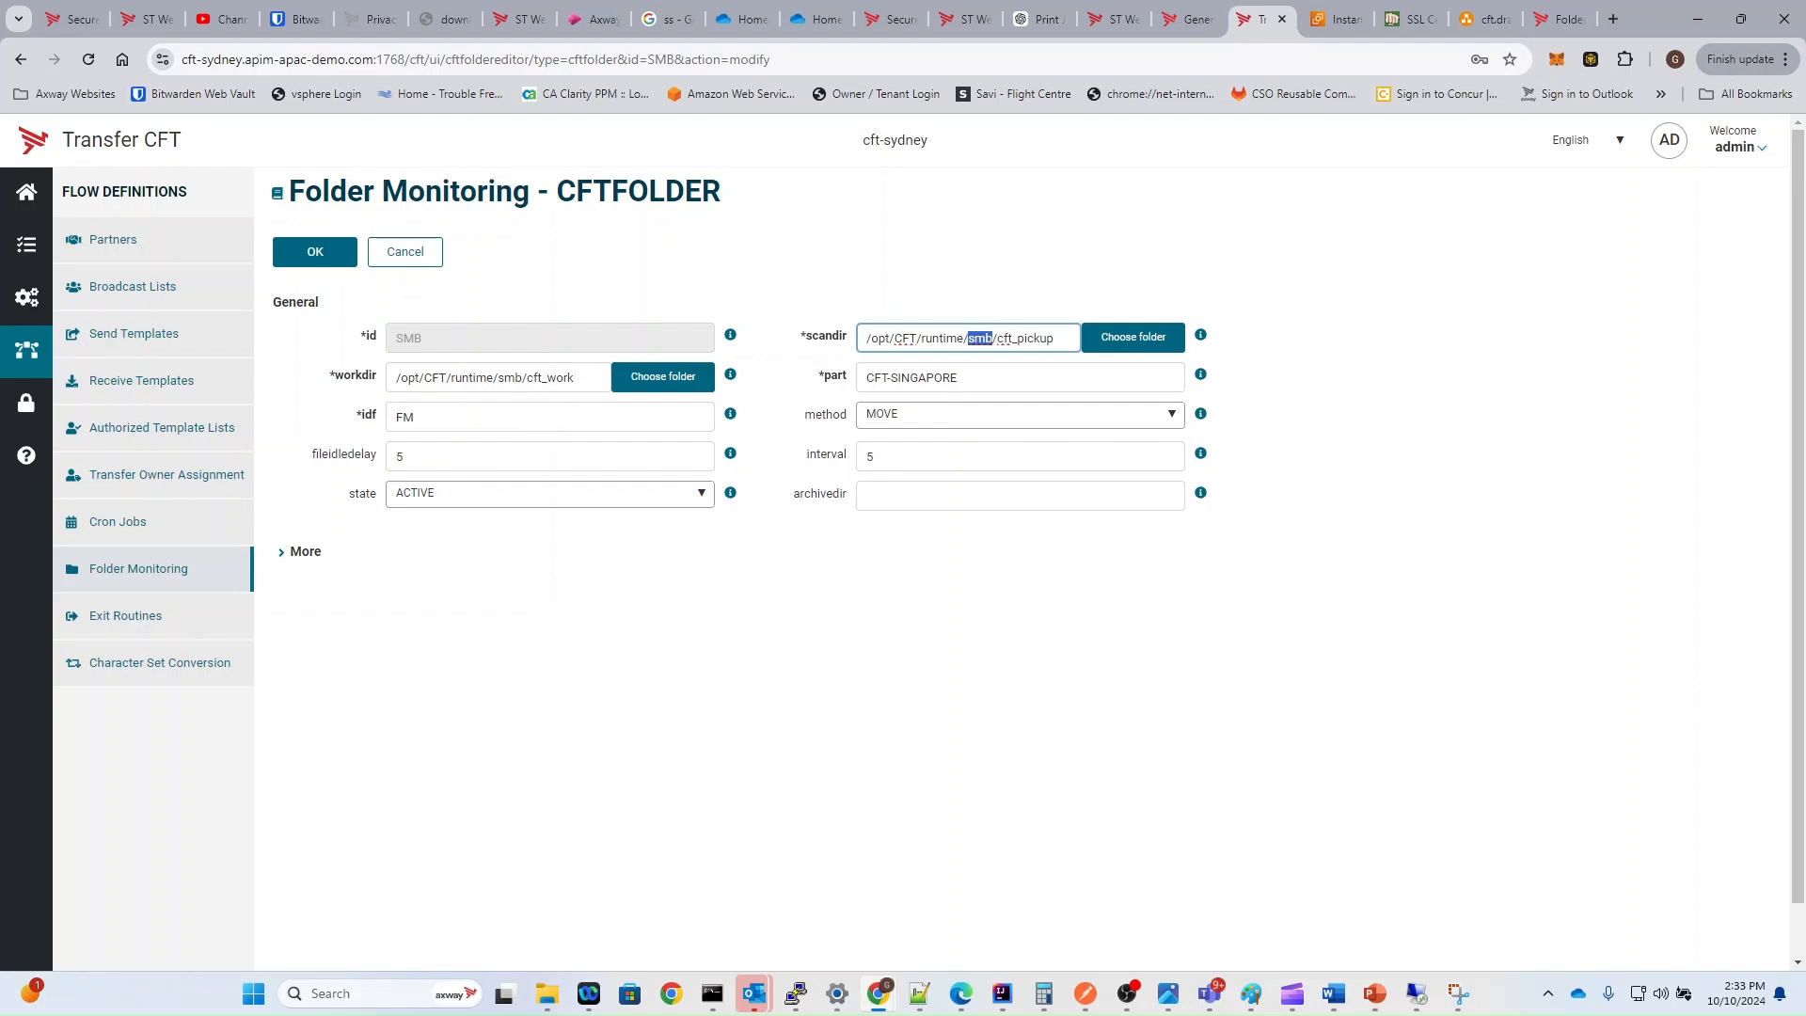
Step: Switch to the Remote Desktop session and copy test.json and the test XML file from Documents into C:\stdata\cft_pickup
left_click(1416, 993)
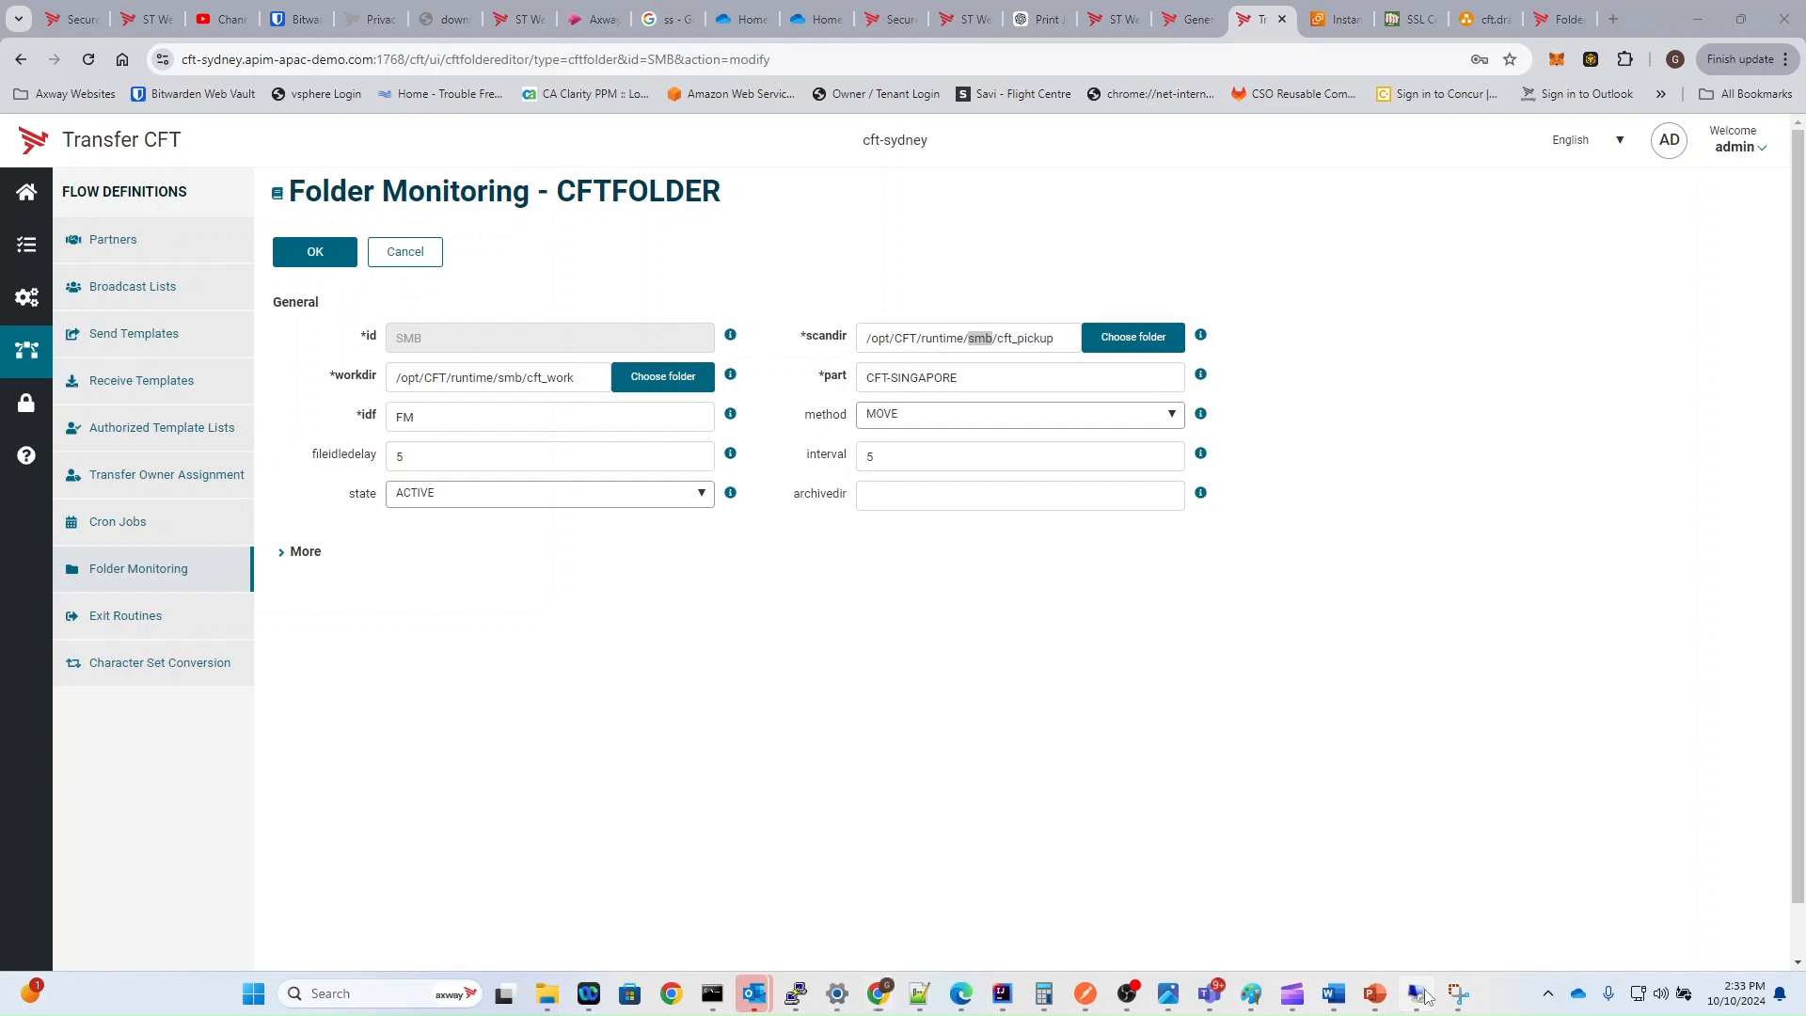
left_click_drag(1805, 189, 638, 128)
left_click(898, 414)
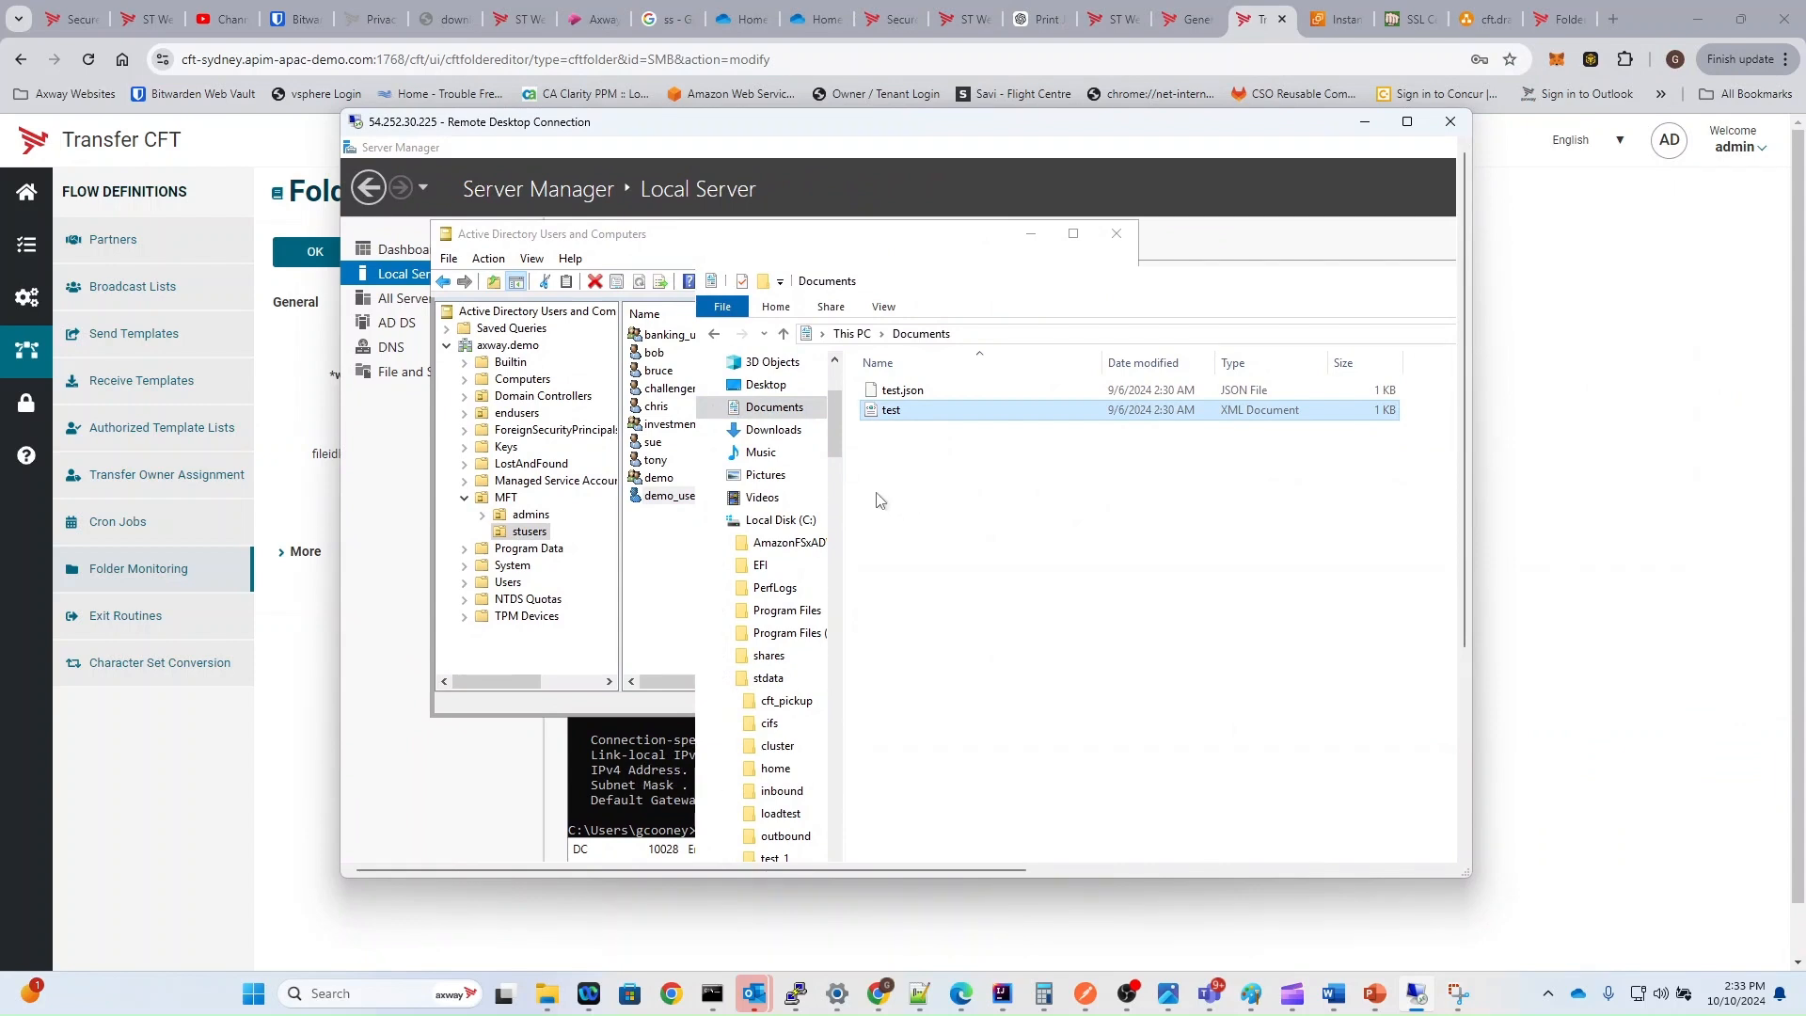
left_click(907, 391, "ctrl")
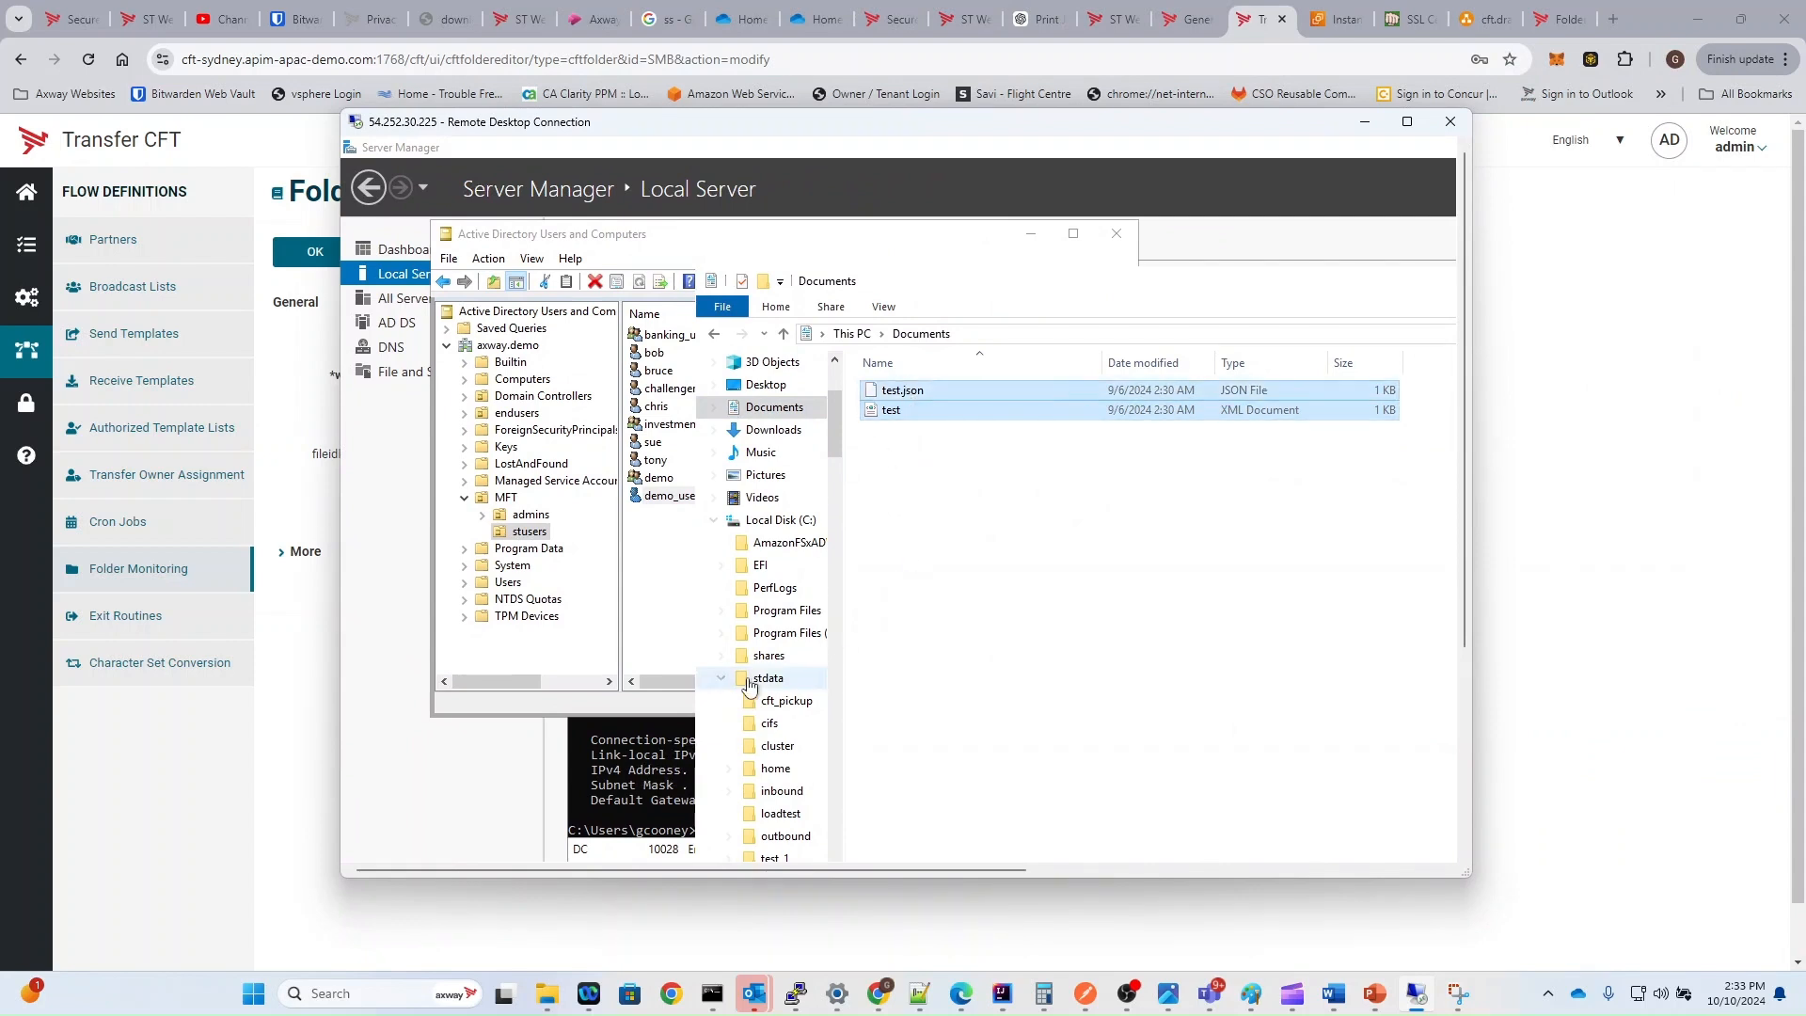
left_click(785, 700)
right_click(1070, 526)
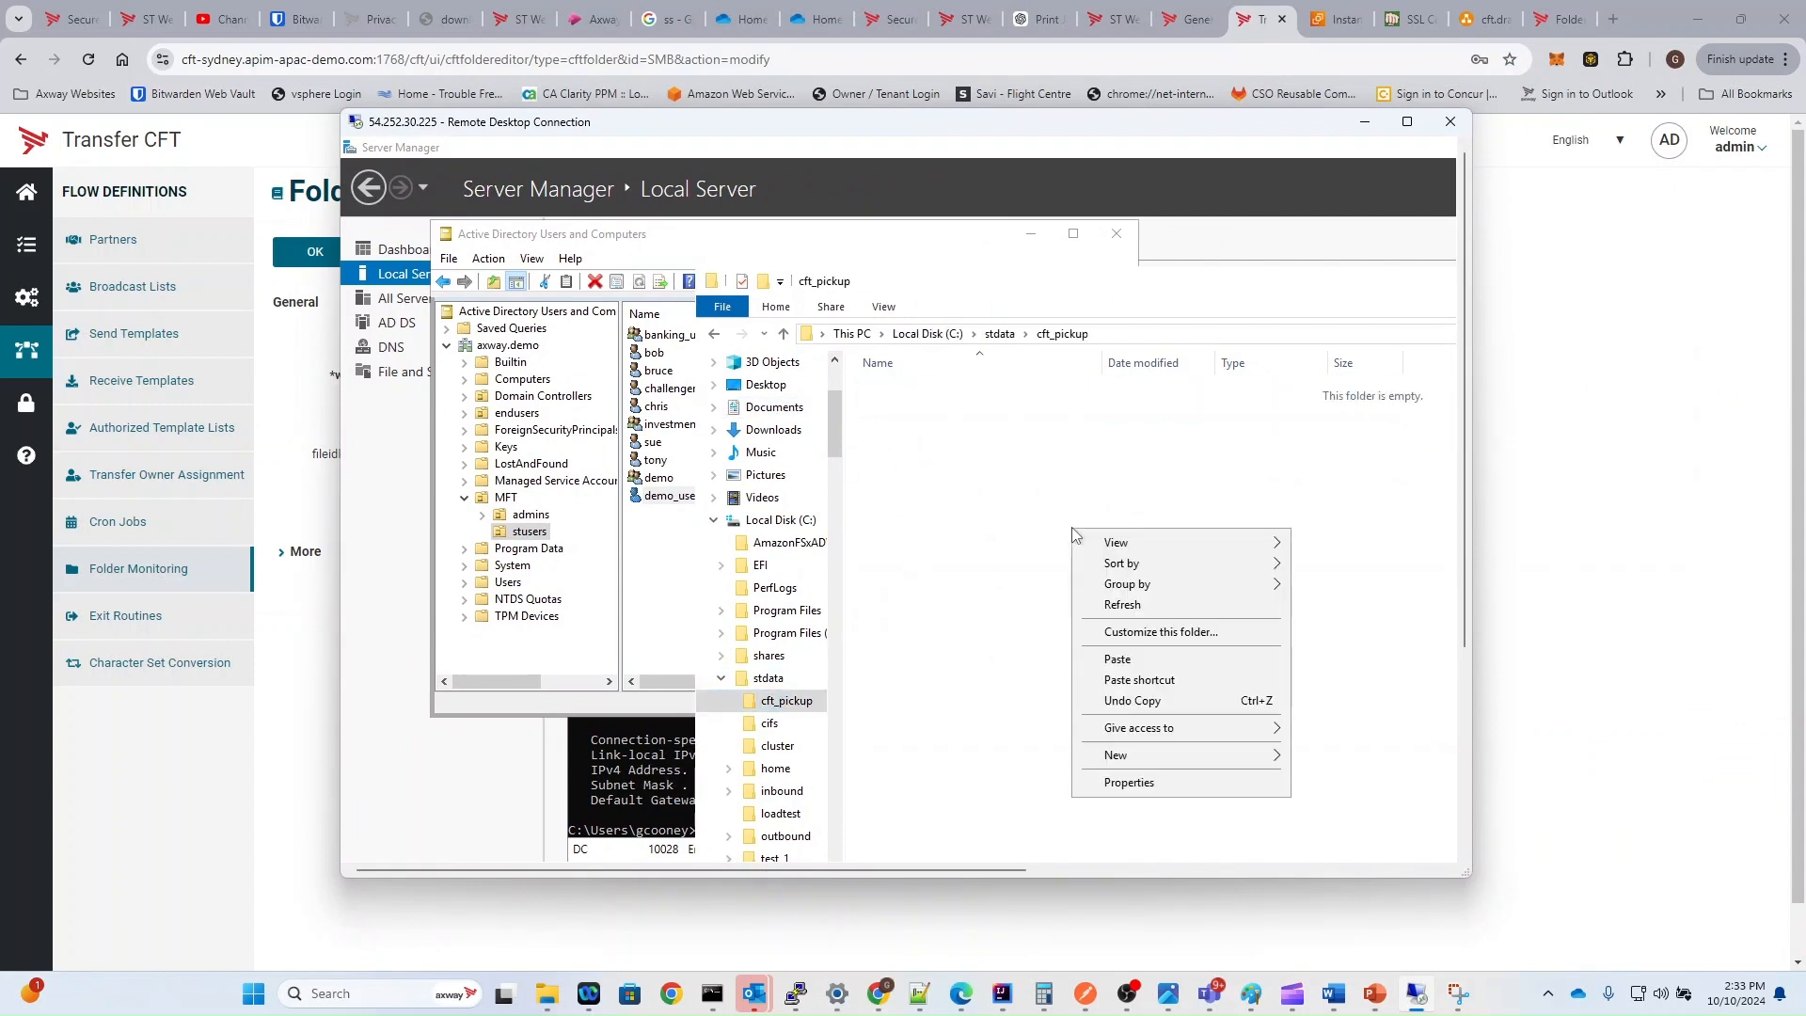
left_click(1149, 656)
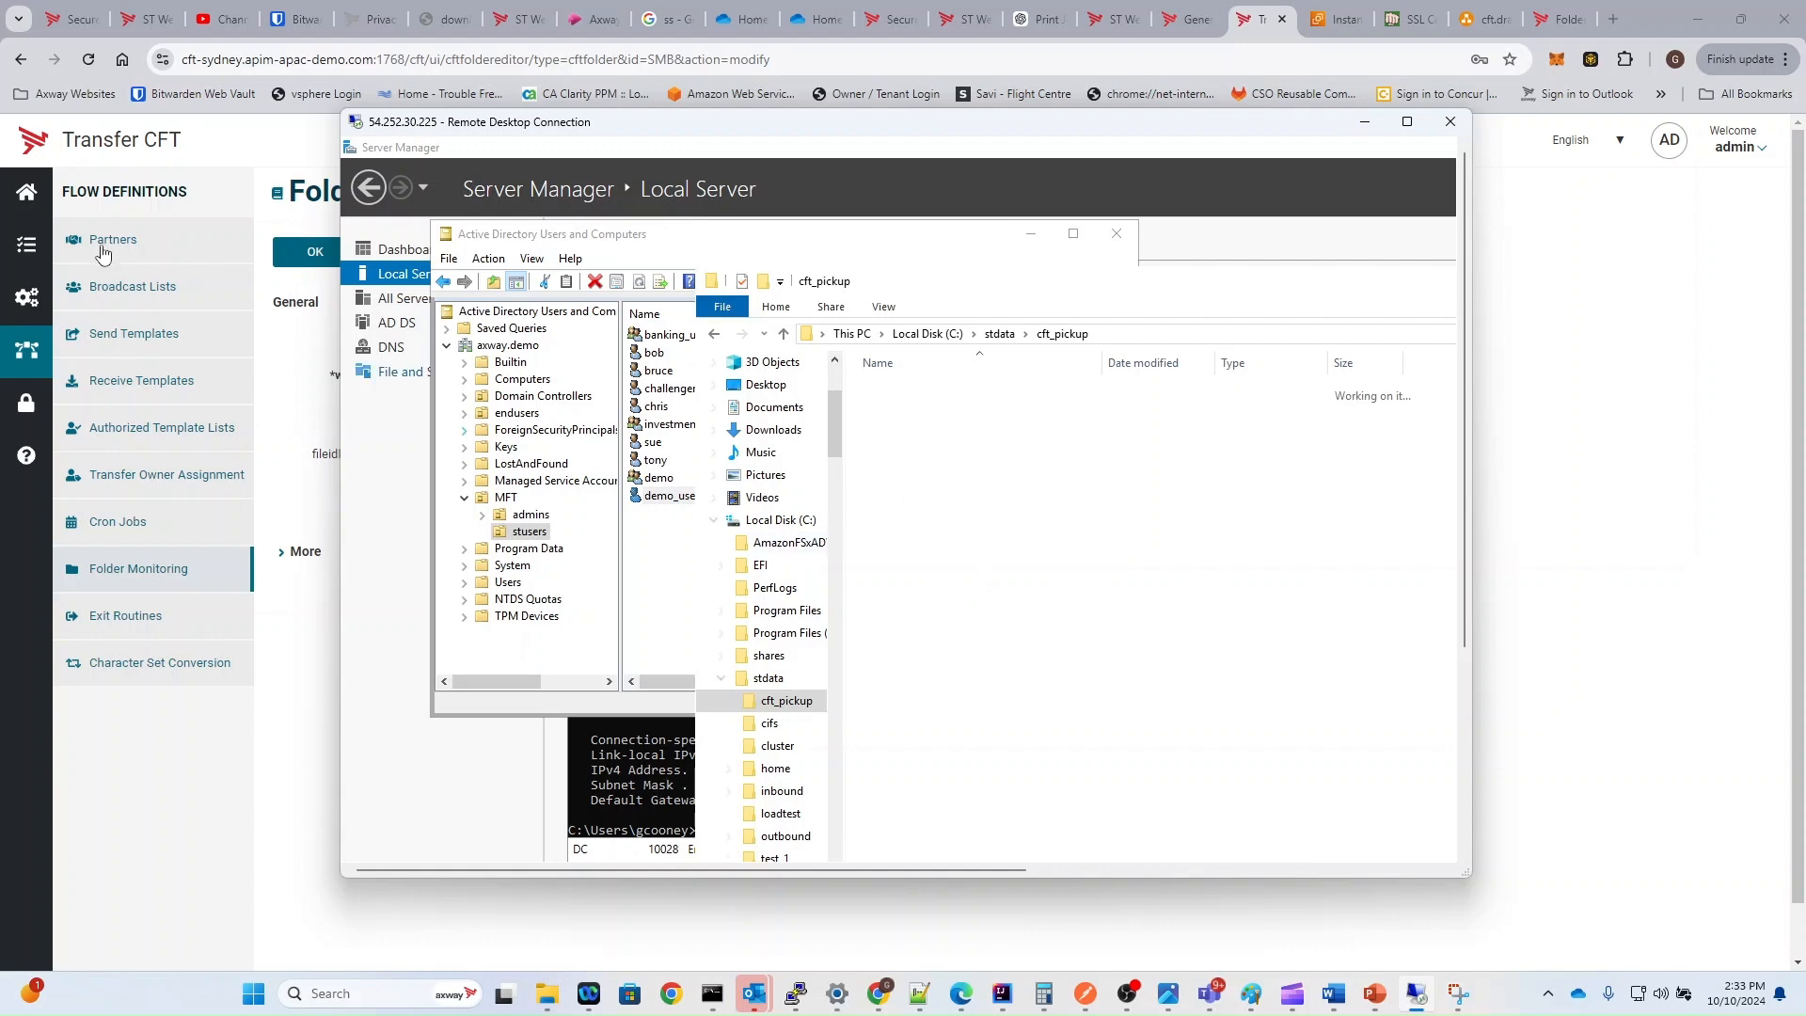
Step: Switch back to Transfer CFT in the browser and check the transfer list for the FM transfers to CFT-SINGAPORE
left_click(27, 244)
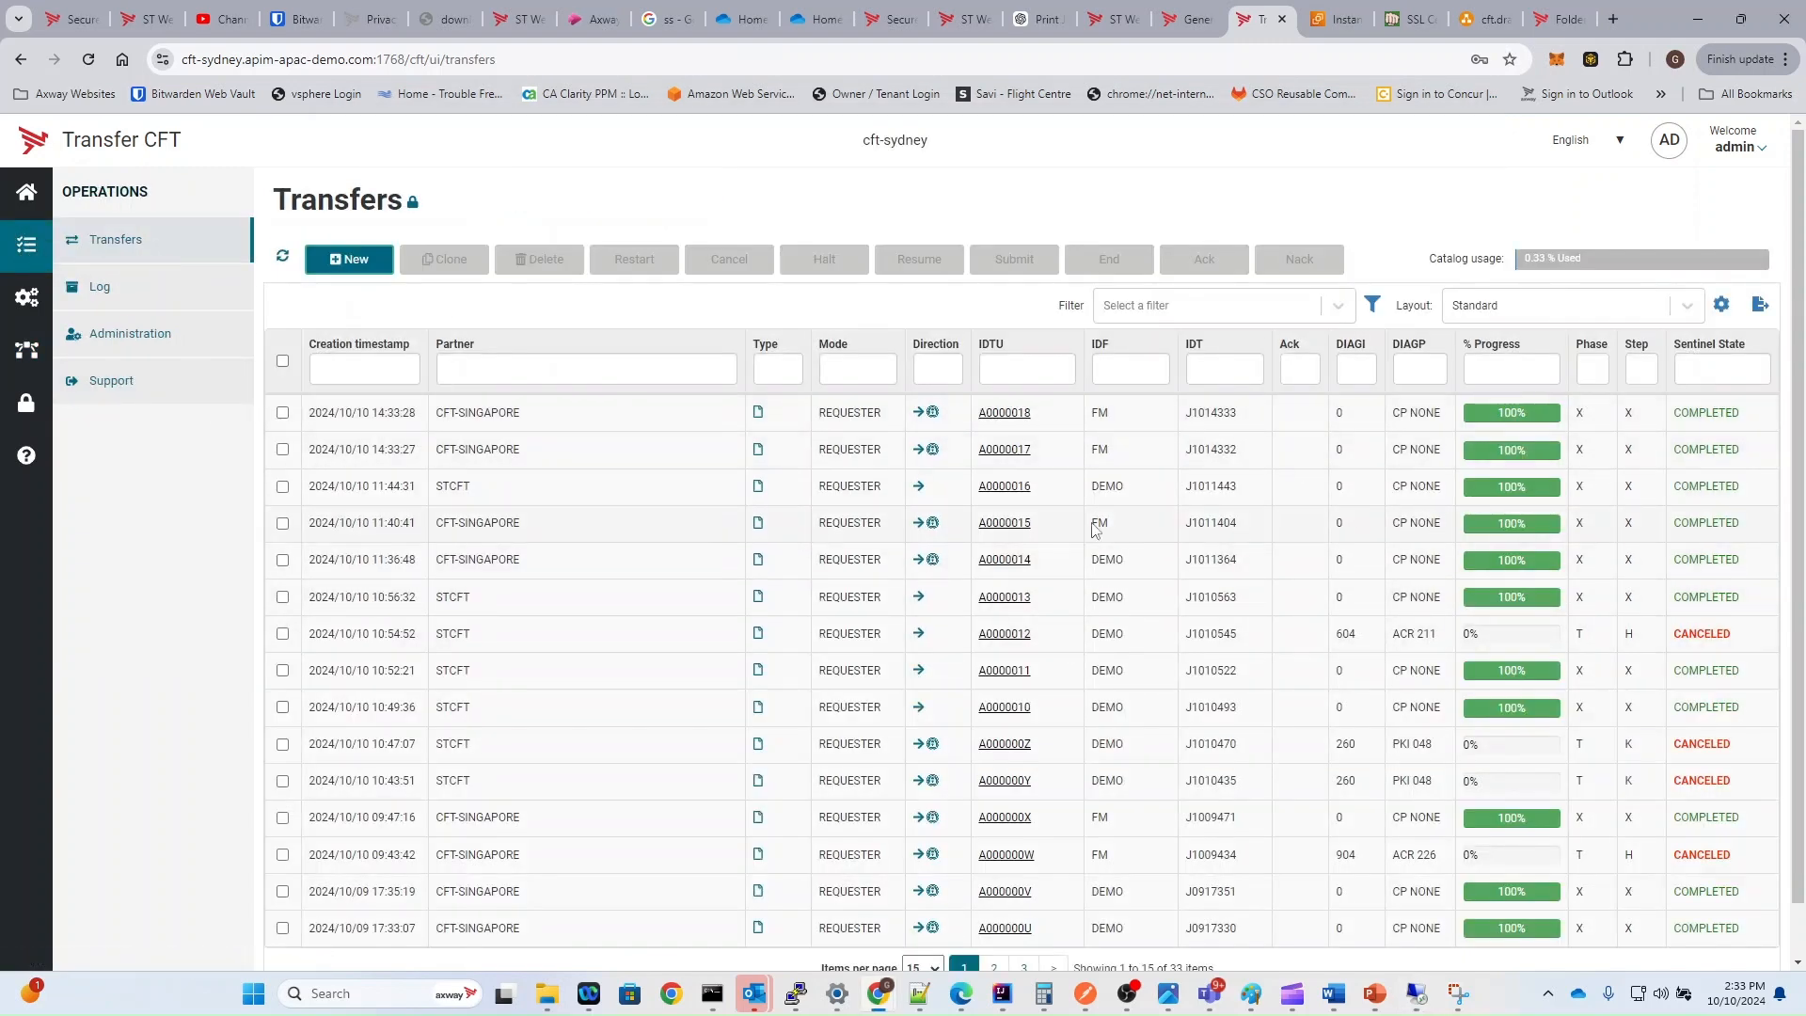
double_click(1101, 450)
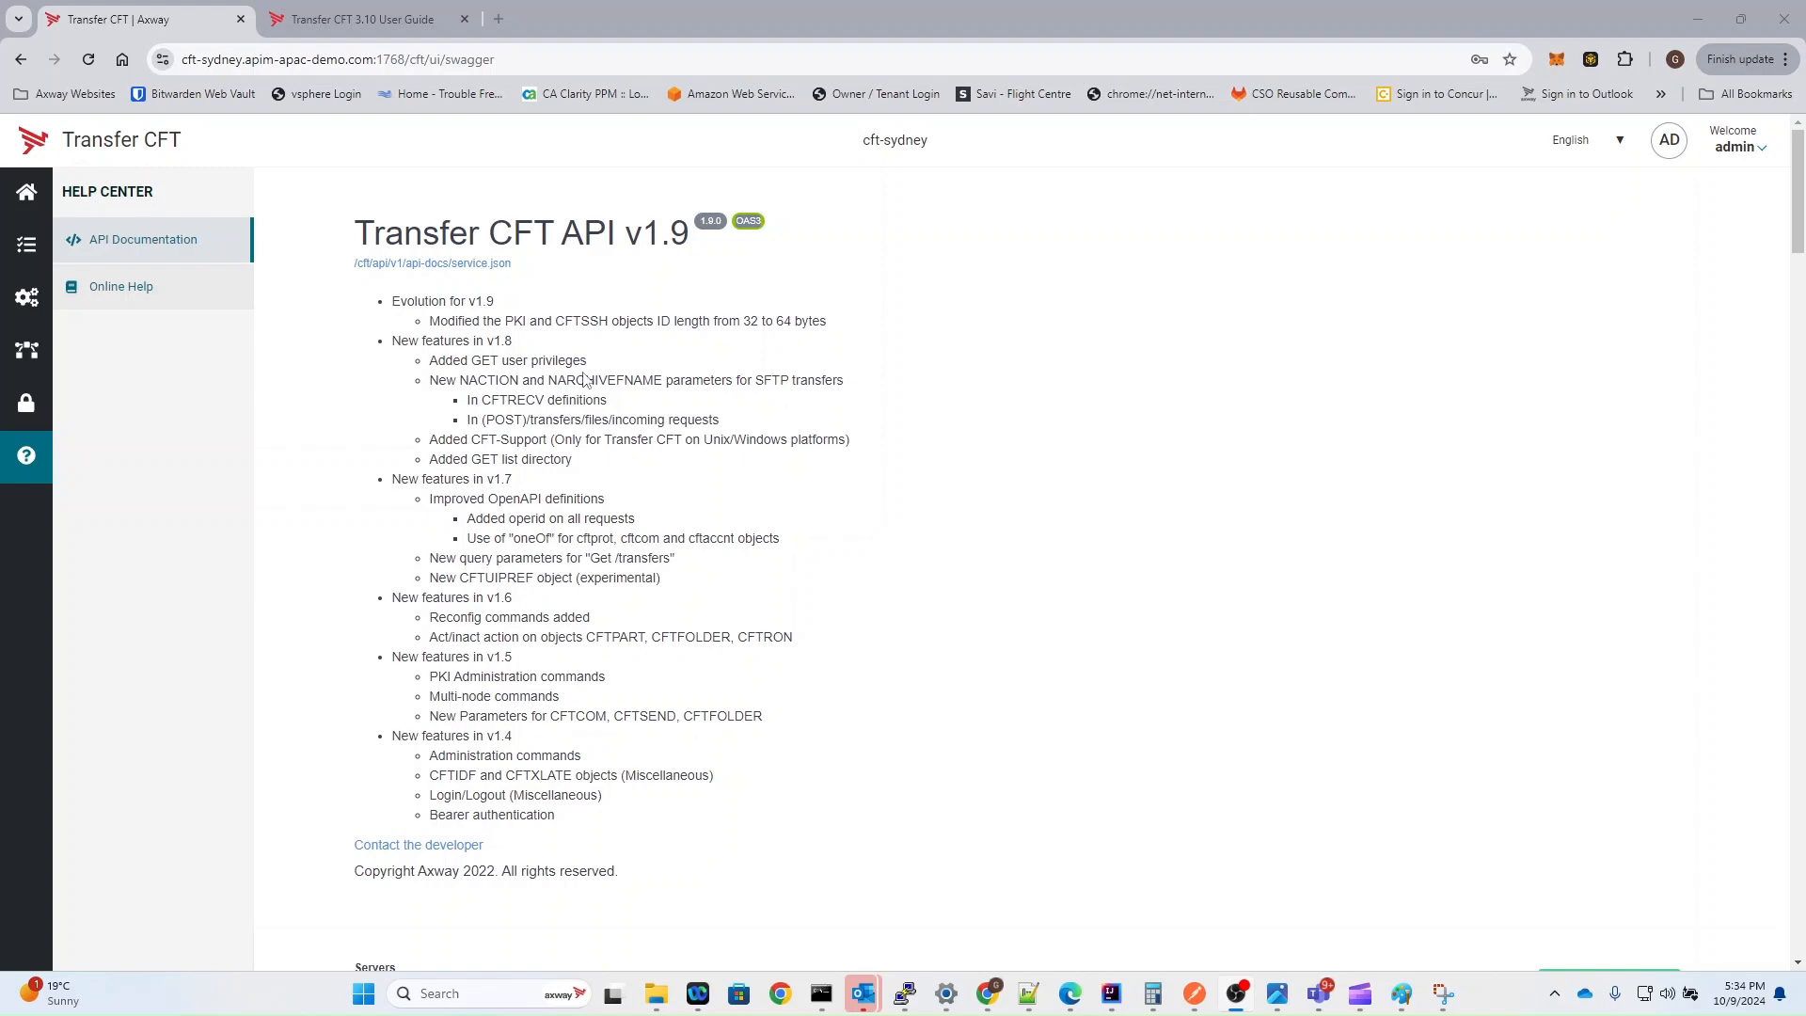
Step: Examine the partner and flow ID parameters of the POST /transfers/files/outgoings request in the API documentation
scroll(519, 354, "down", 15)
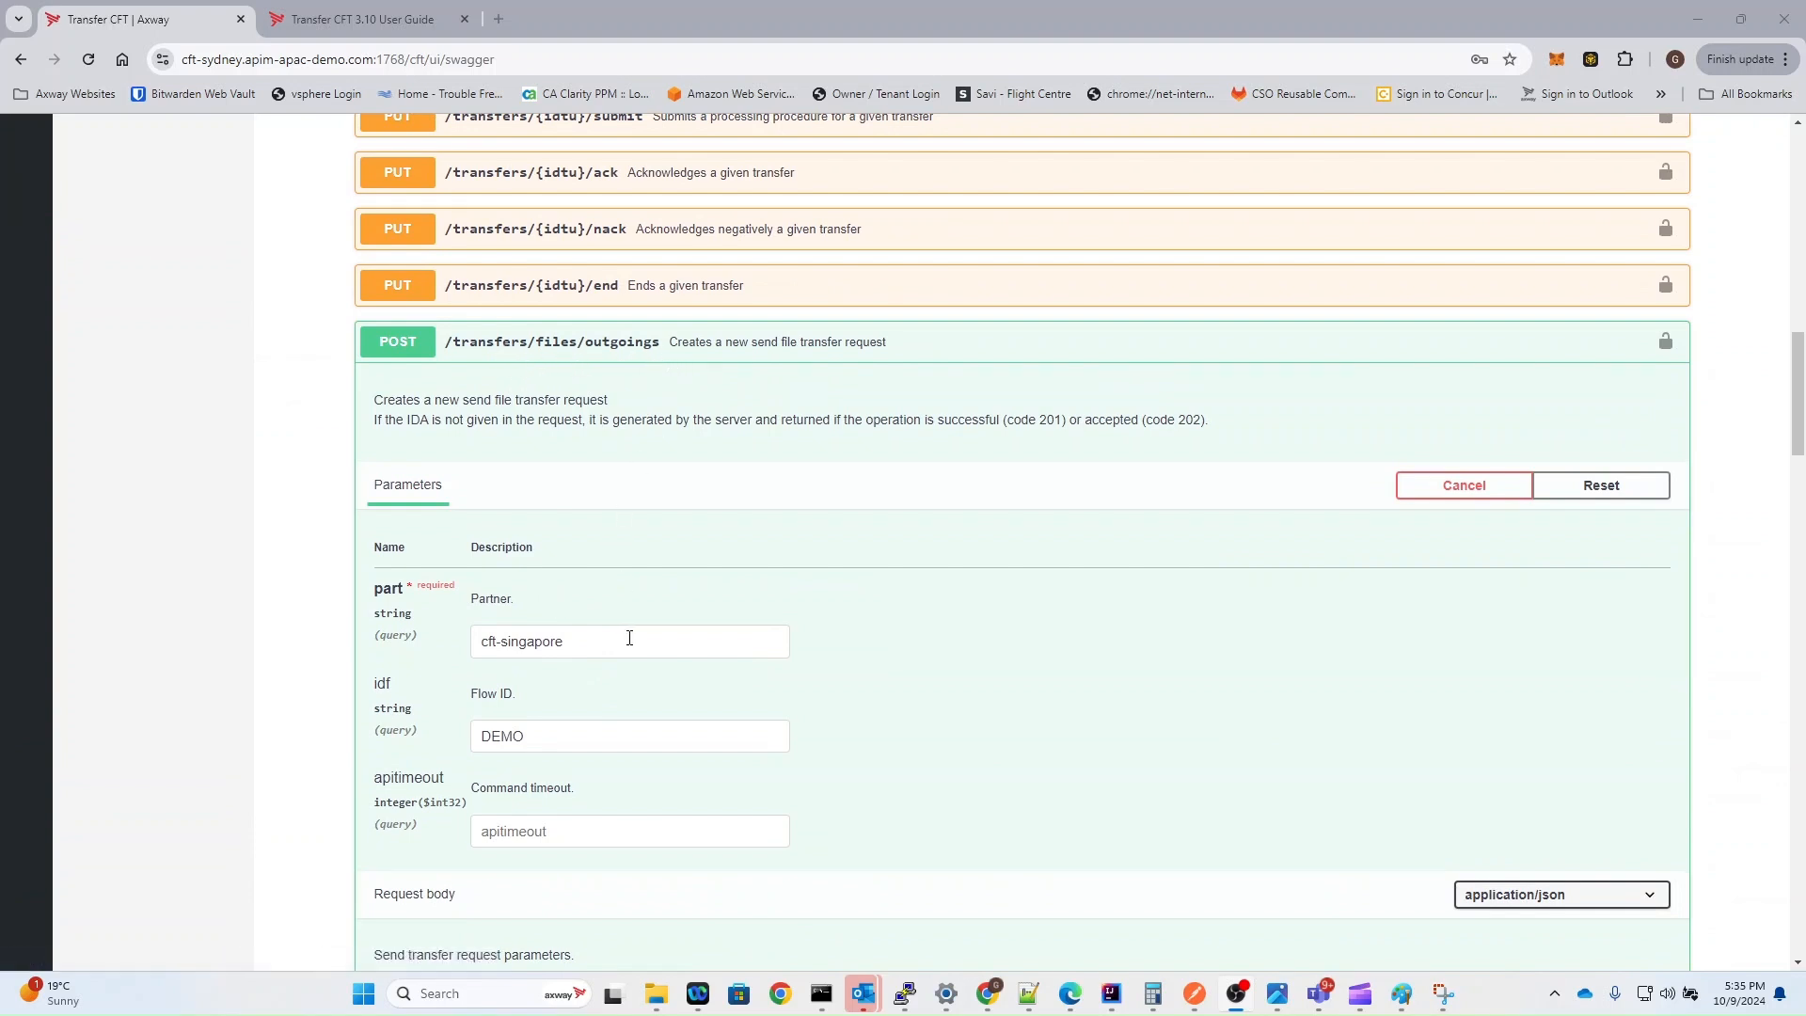
left_click(599, 649)
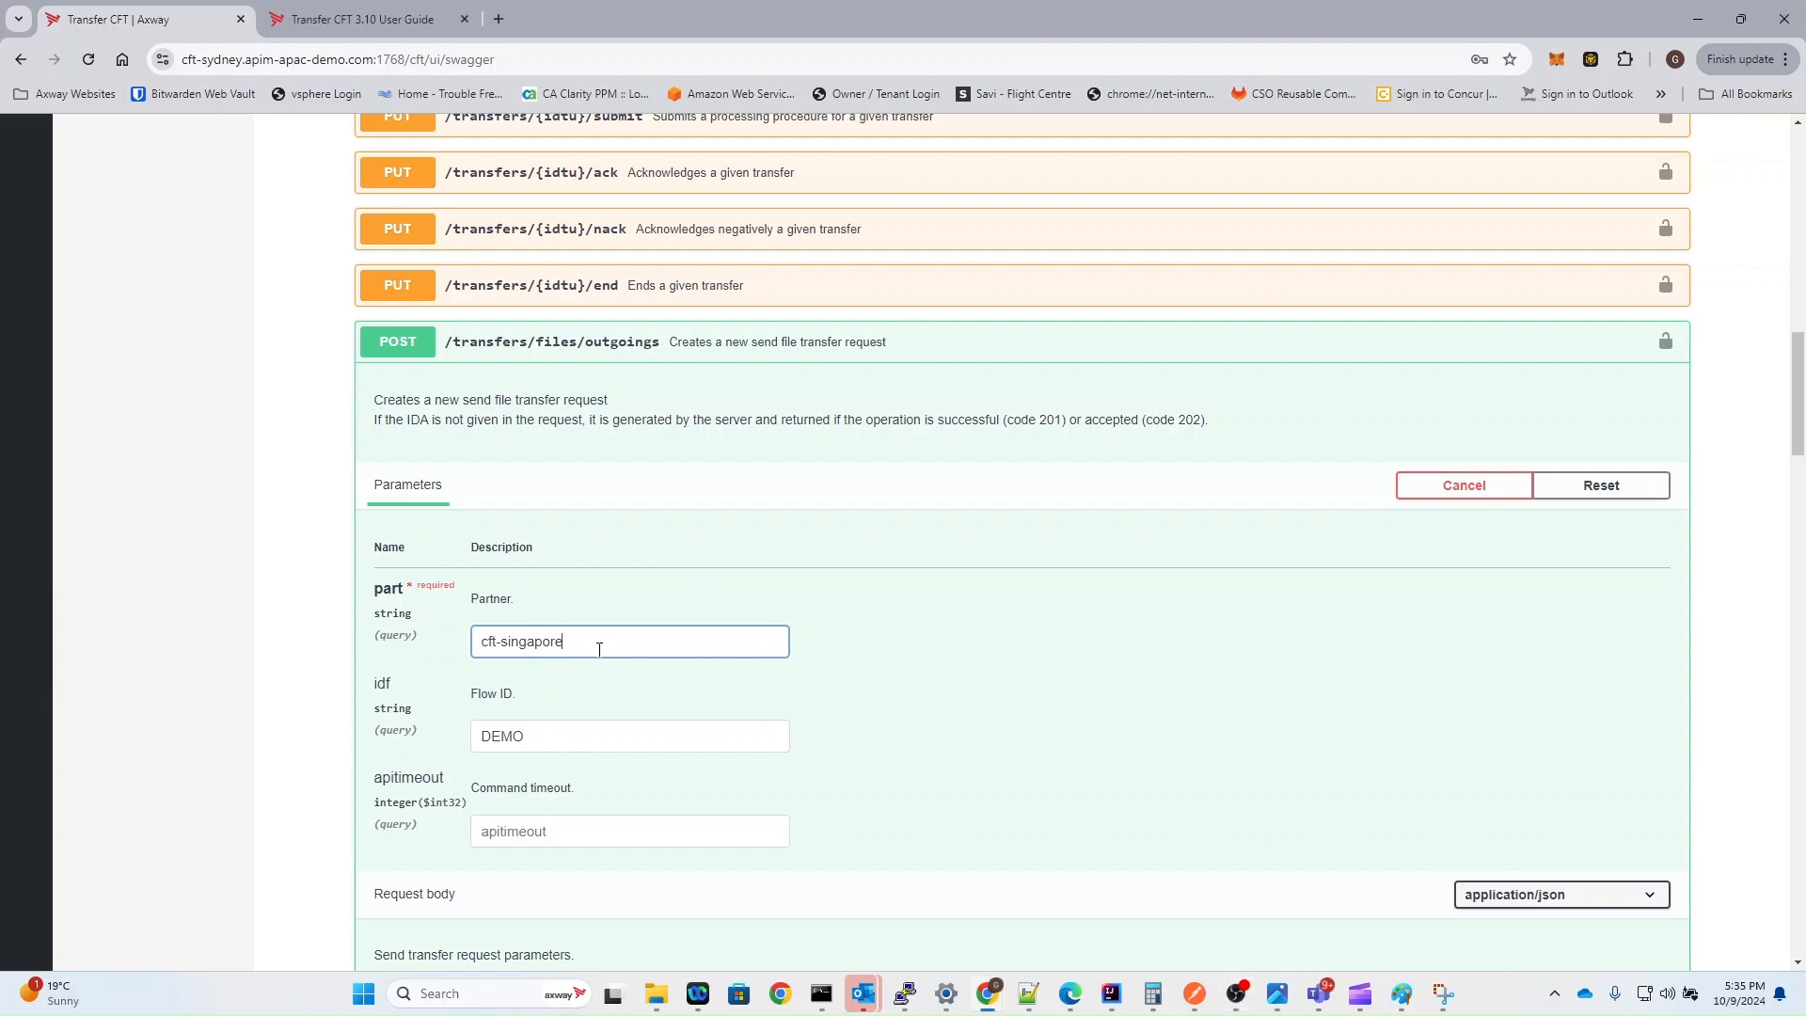
double_click(599, 649)
scroll(688, 550, "down", 2)
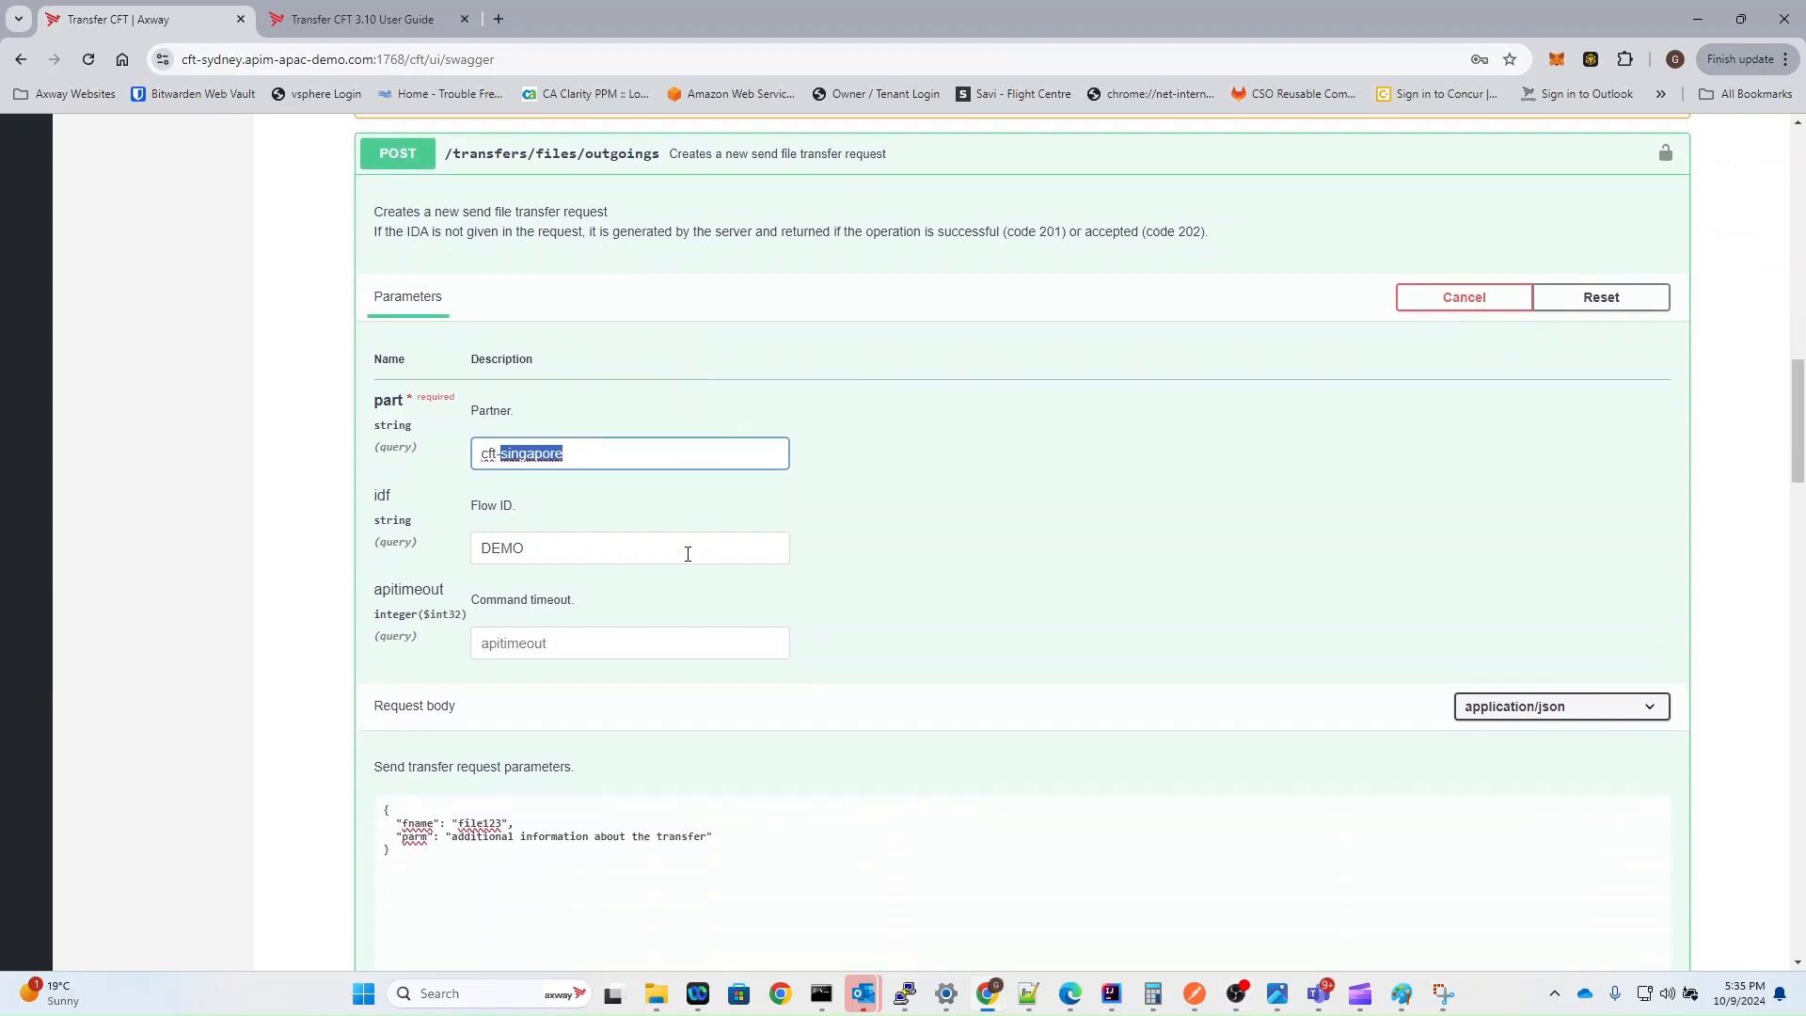
double_click(515, 548)
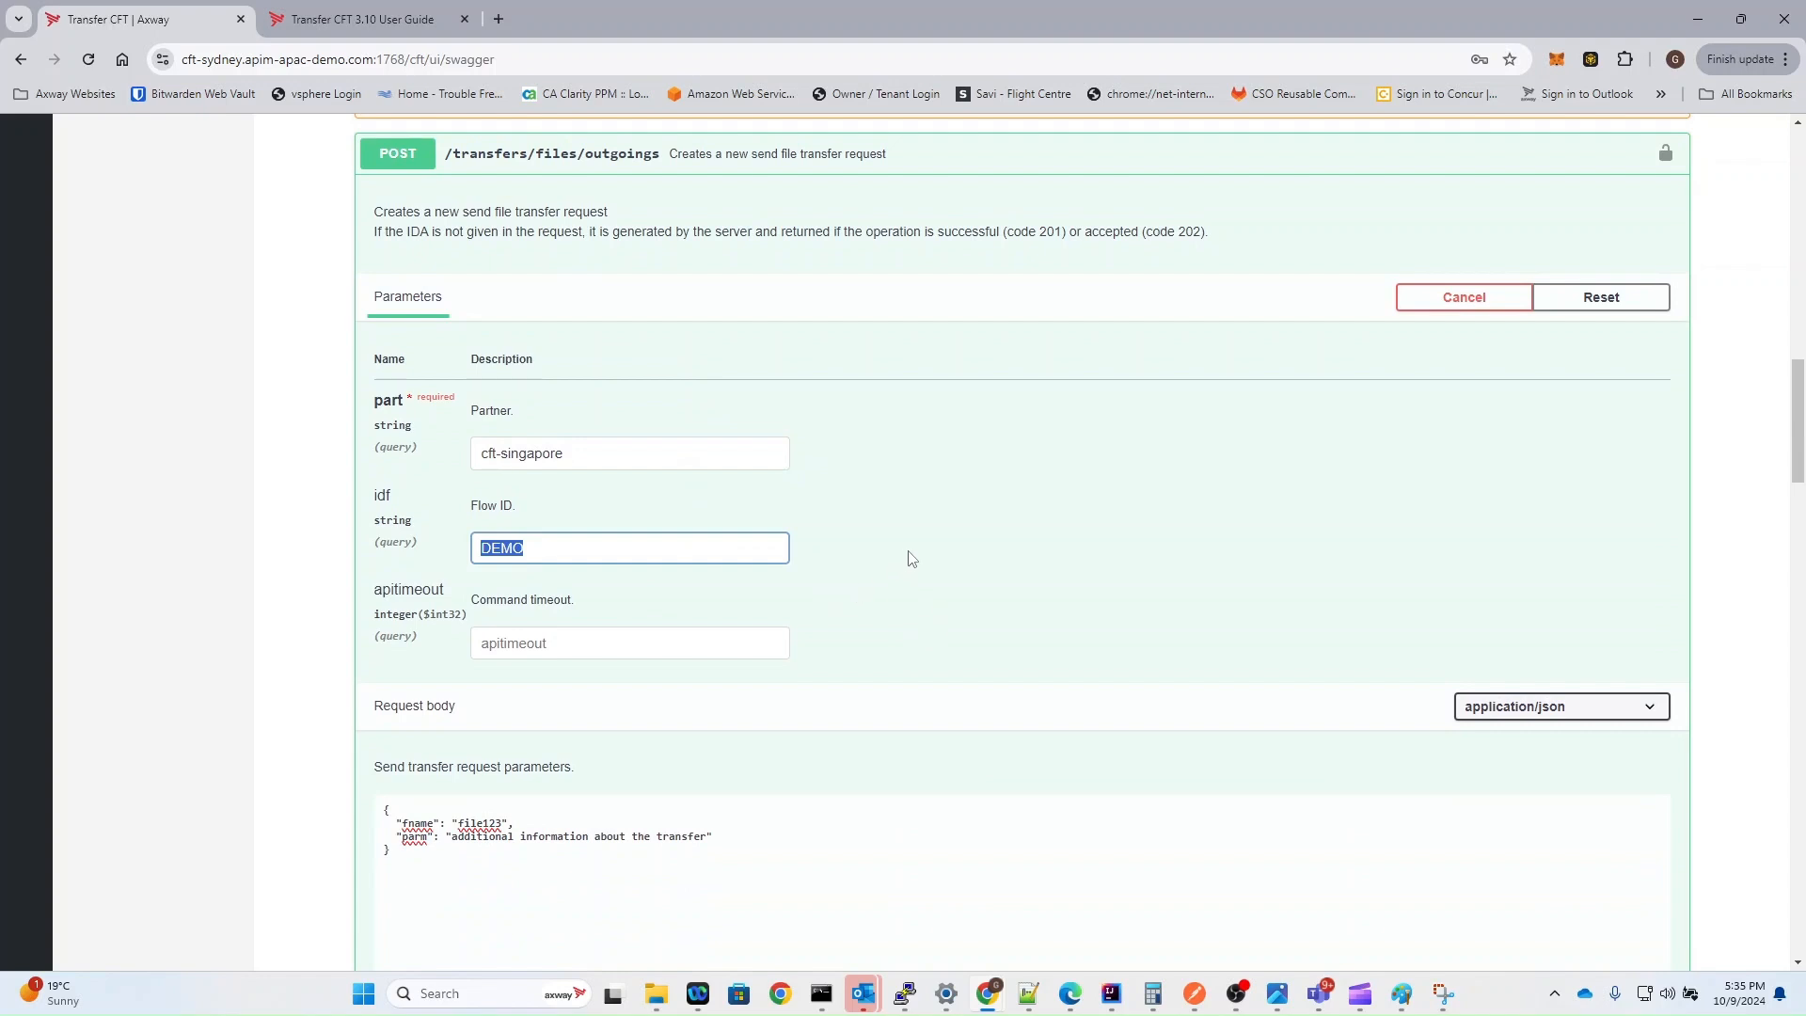
left_click(566, 543)
Step: Set fname to "test123" in the request body of POST /transfers/files/outgoings and execute the request
left_click(480, 824)
double_click(479, 825)
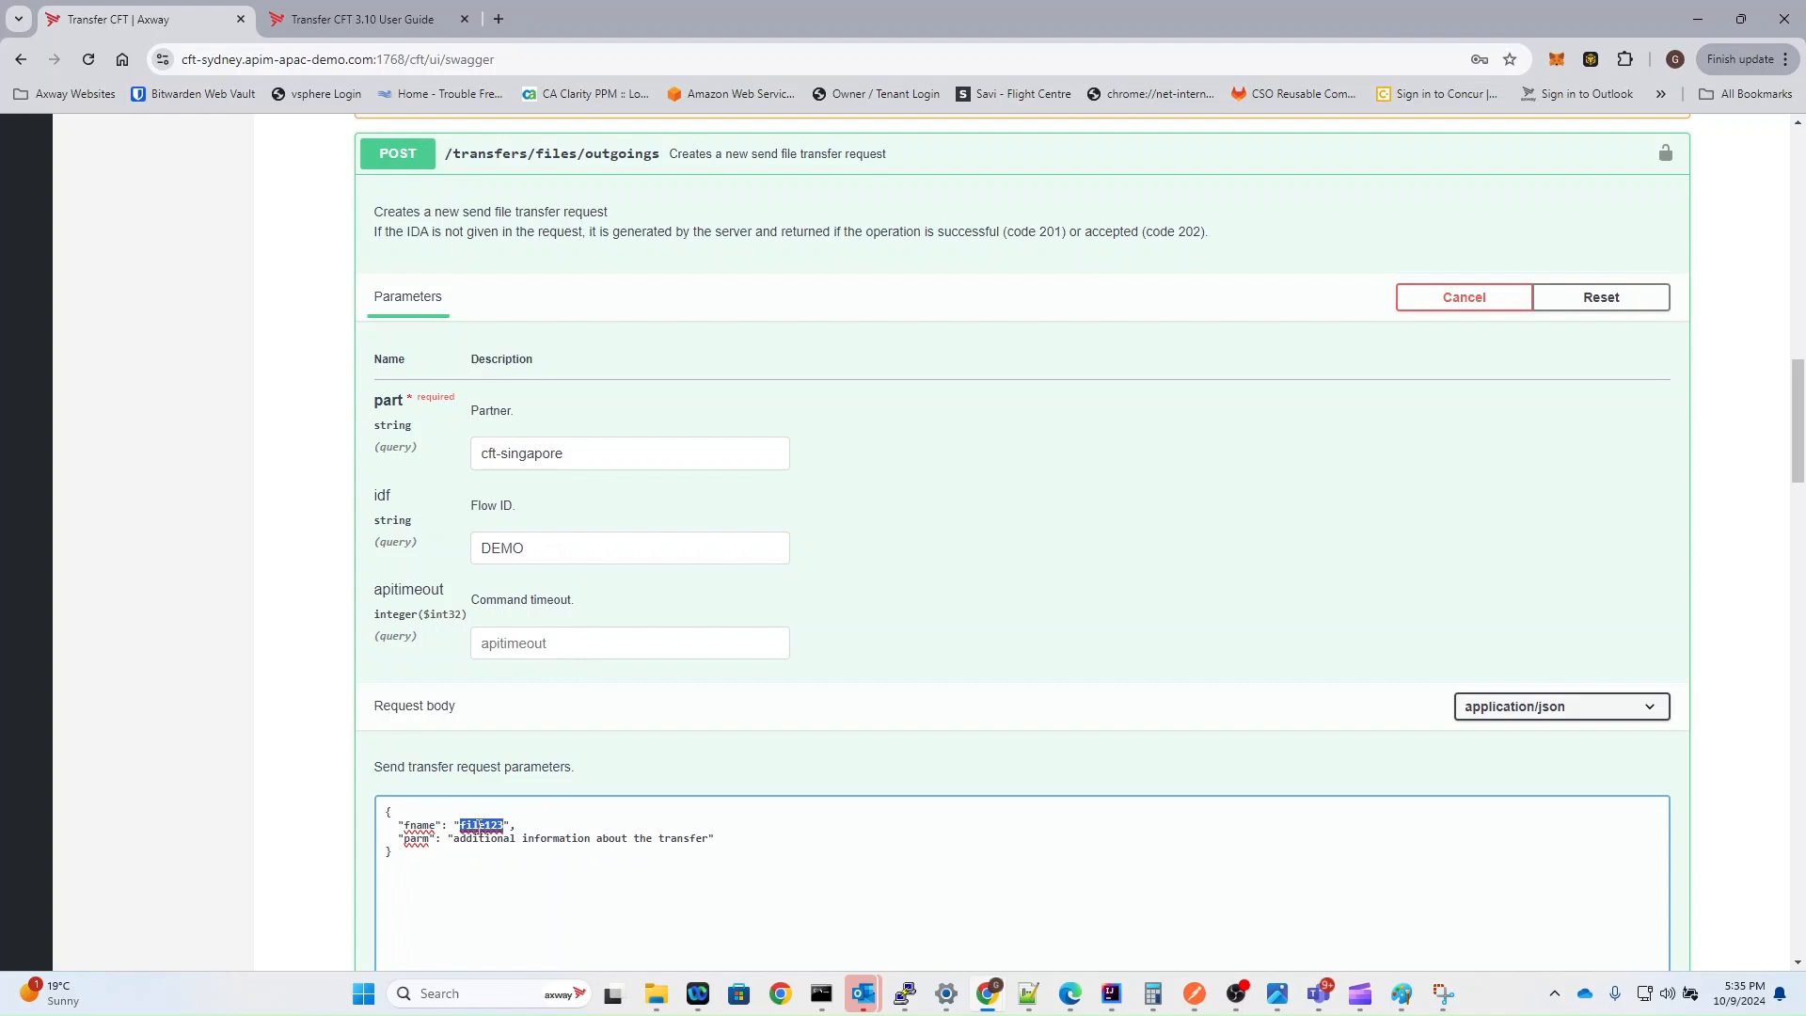
type("test12")
scroll(445, 843, "down", 5)
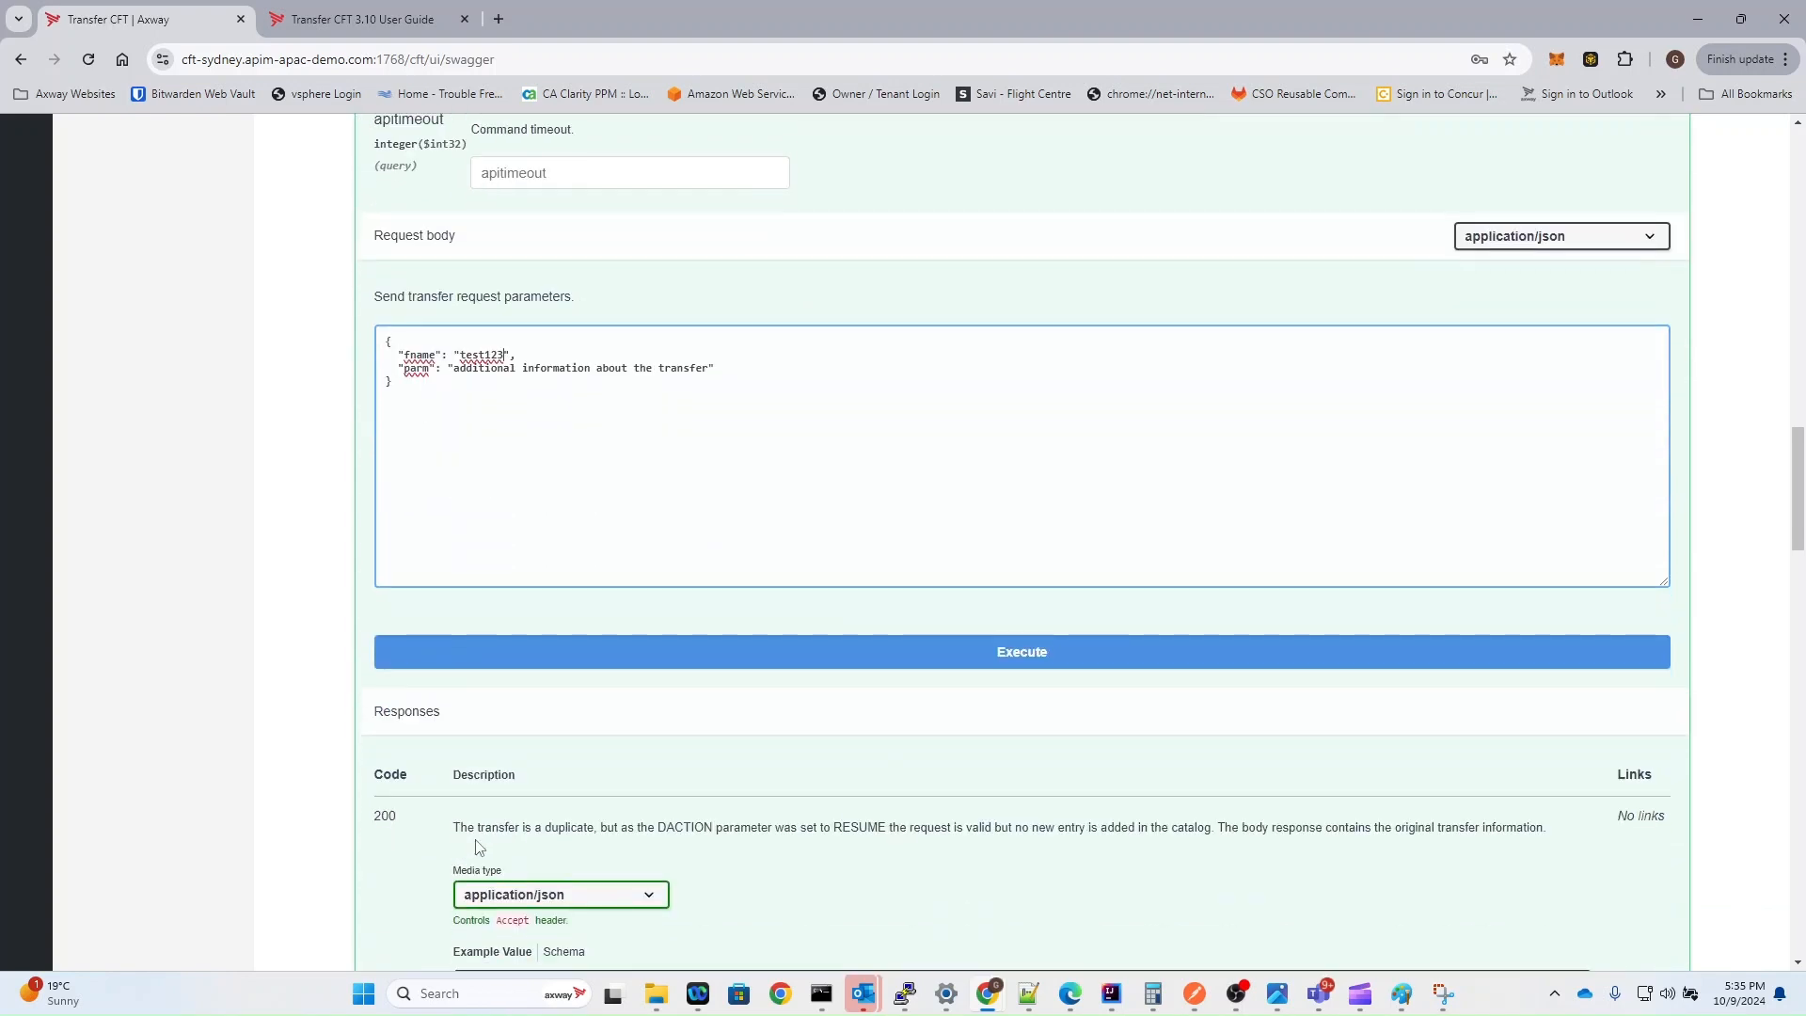
left_click(590, 660)
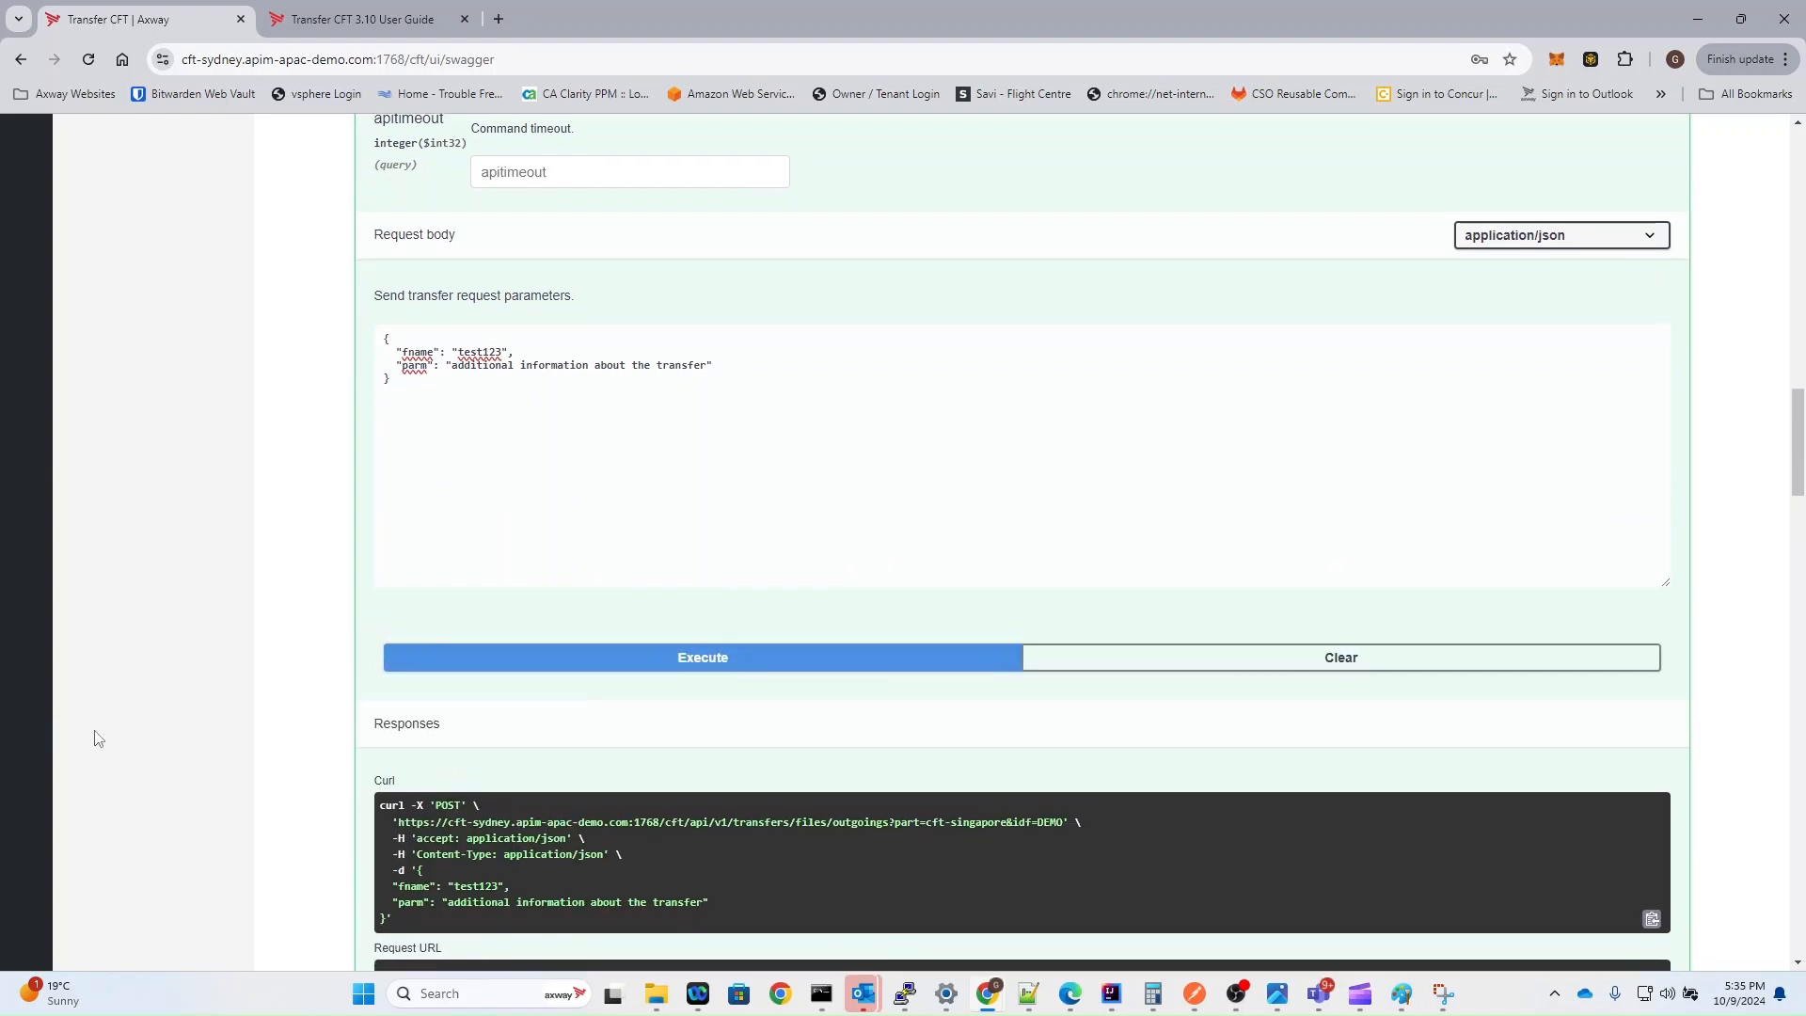
Step: Review the API server response and examine the messages of the newest CFT-SINGAPORE transfer in the transfer list
scroll(150, 739, "down", 6)
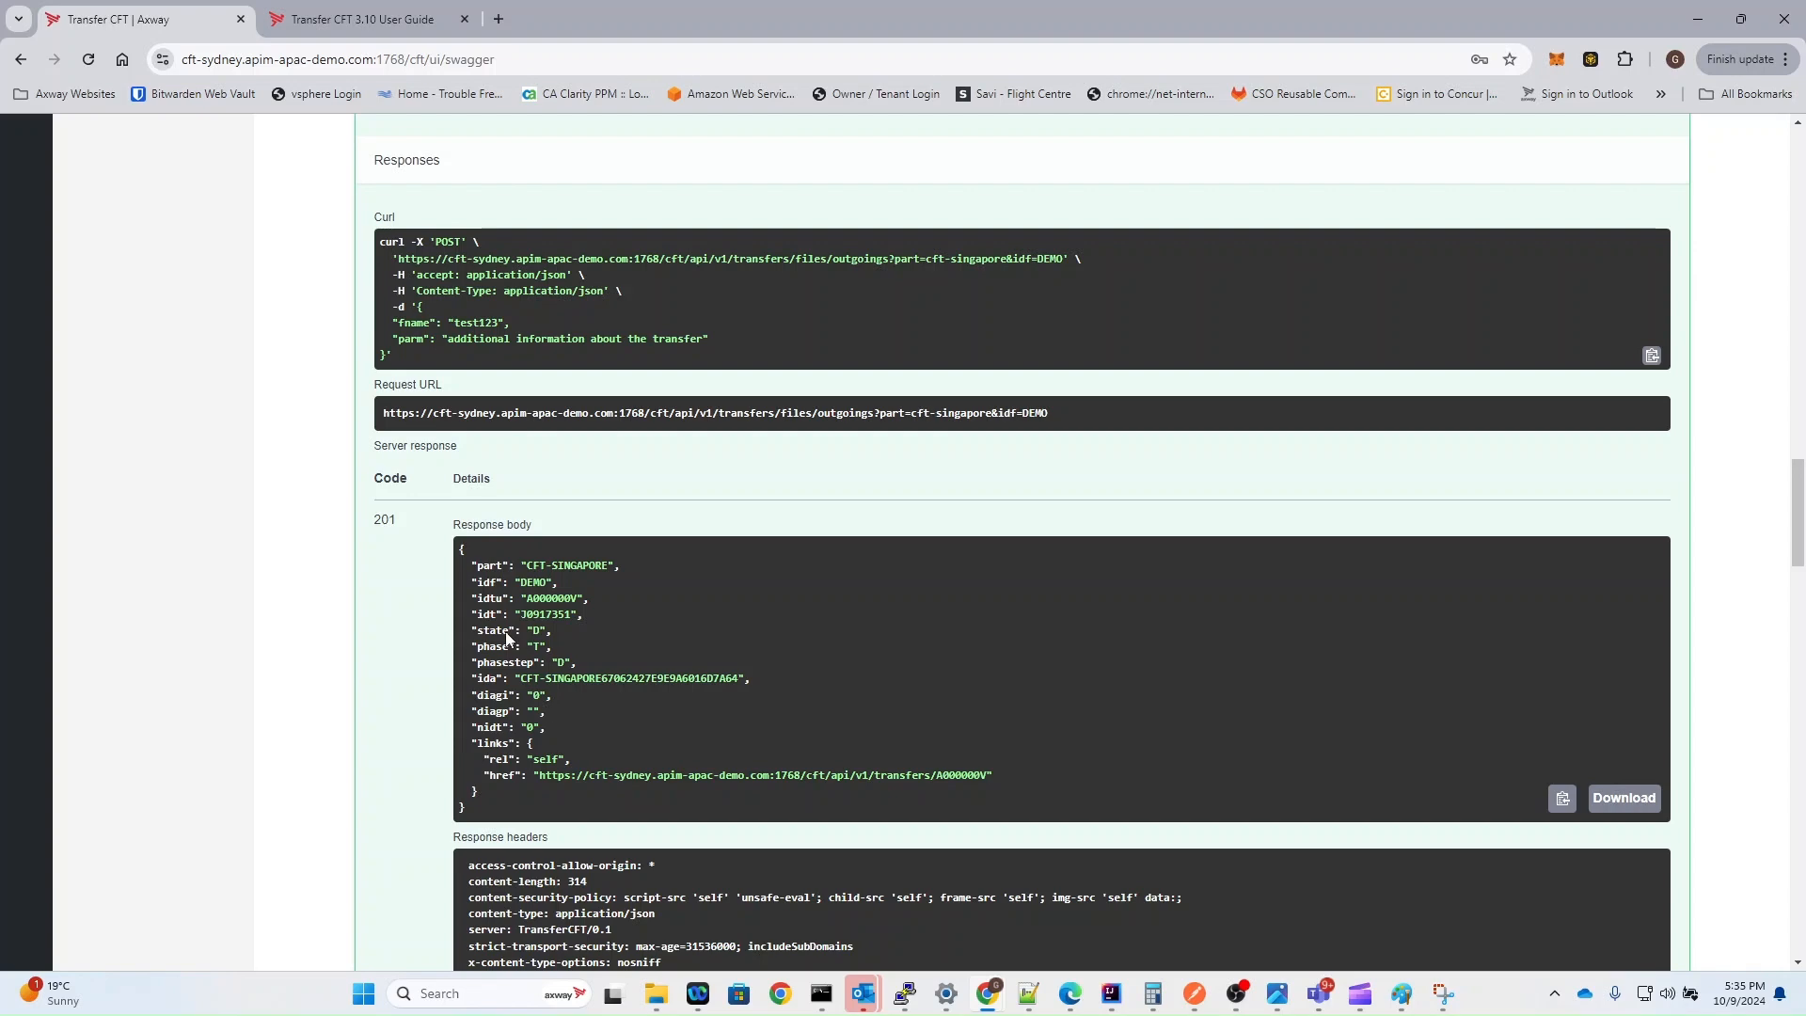
scroll(141, 442, "up", 15)
scroll(141, 420, "up", 5)
left_click(22, 248)
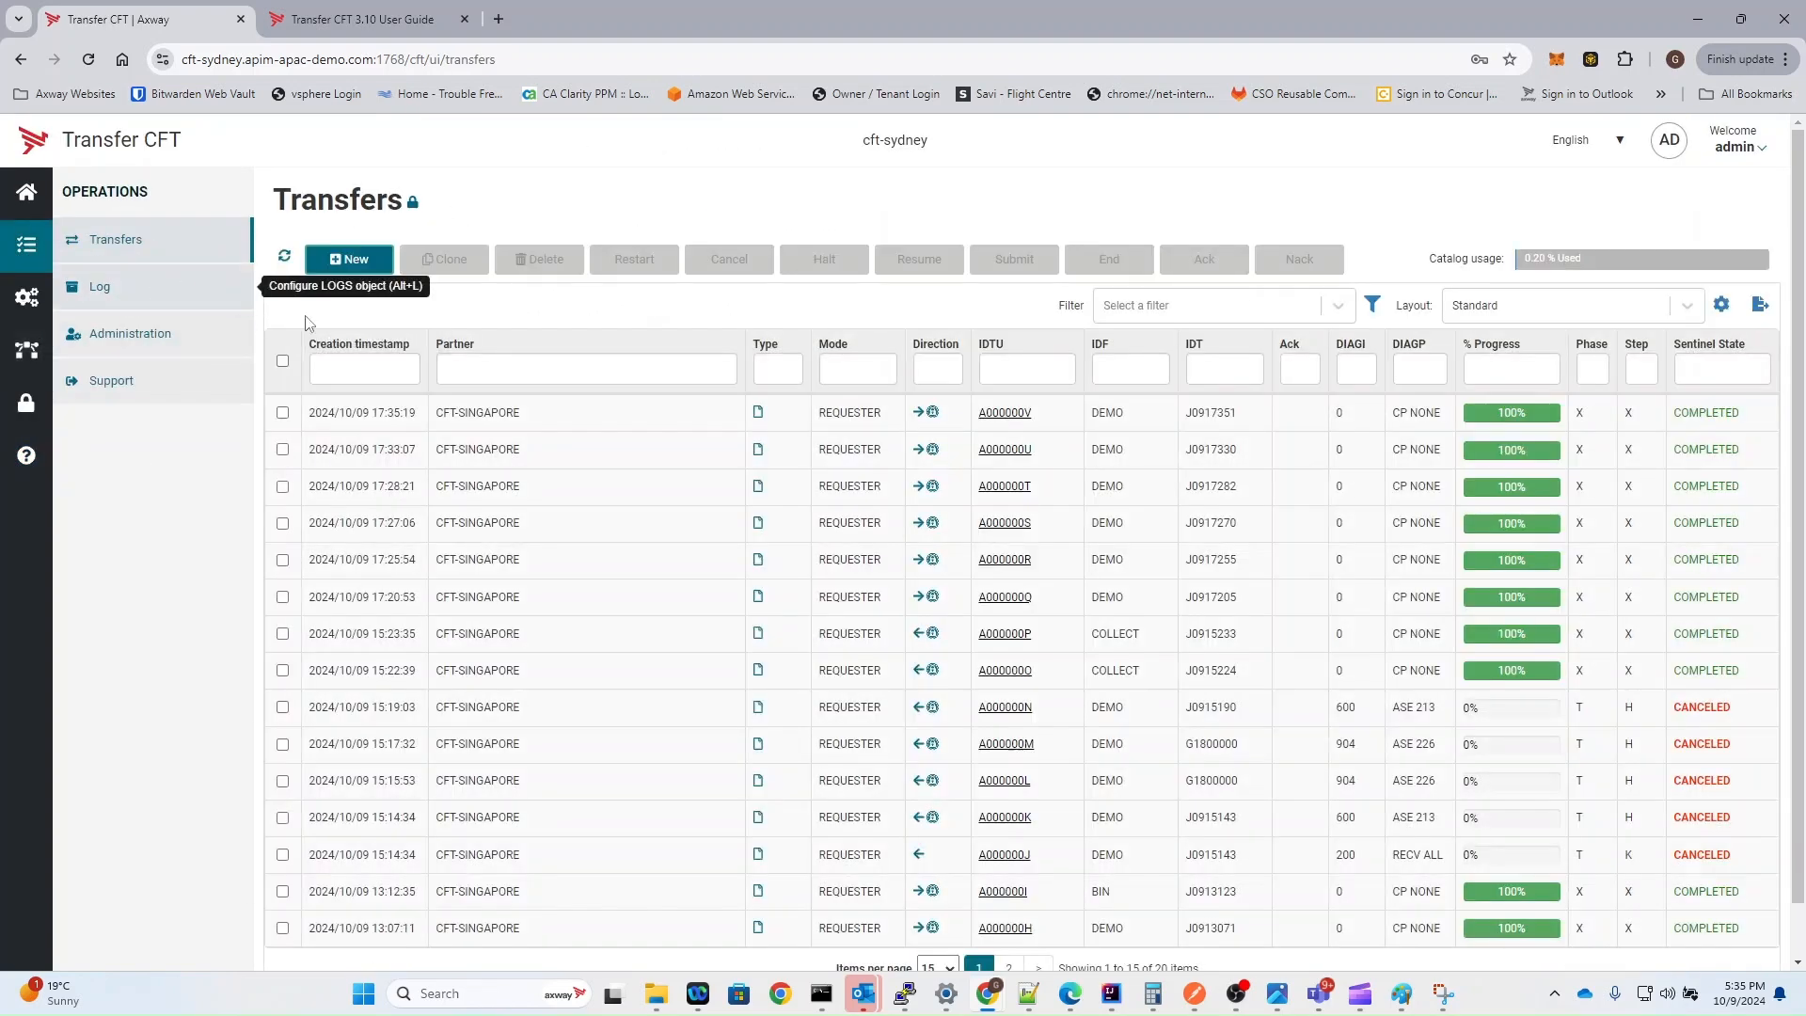
left_click(631, 420)
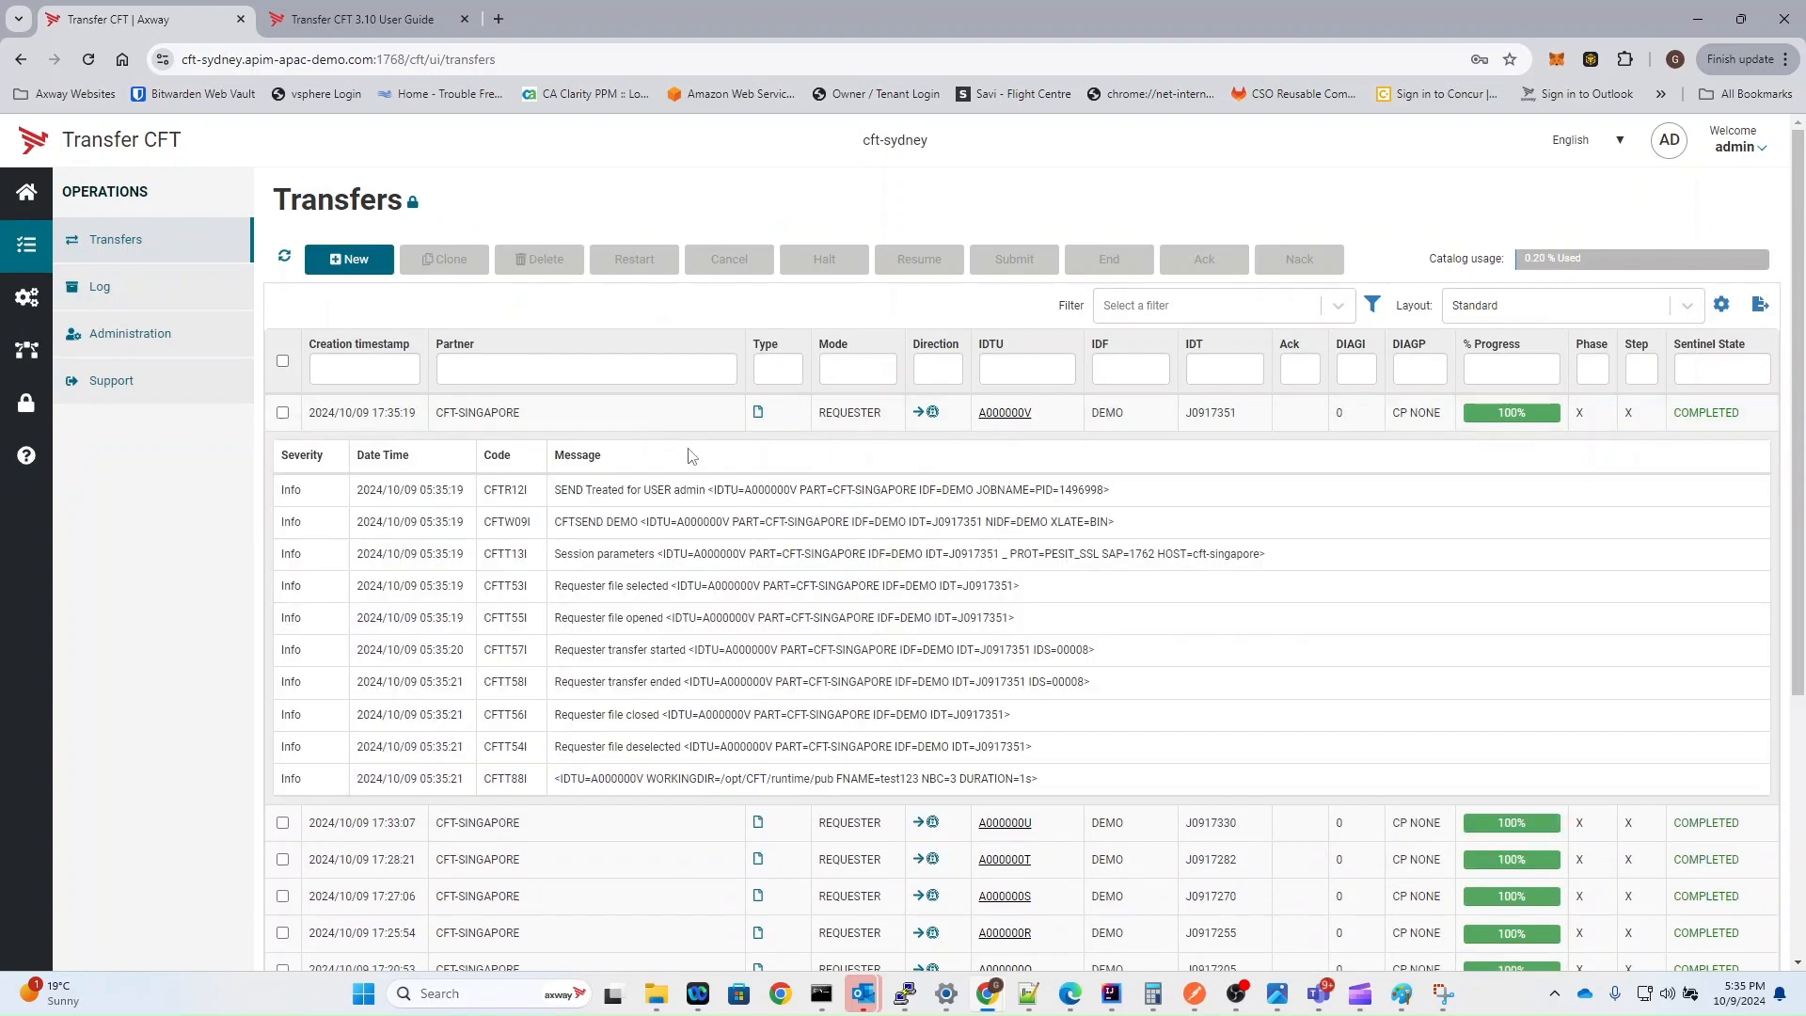